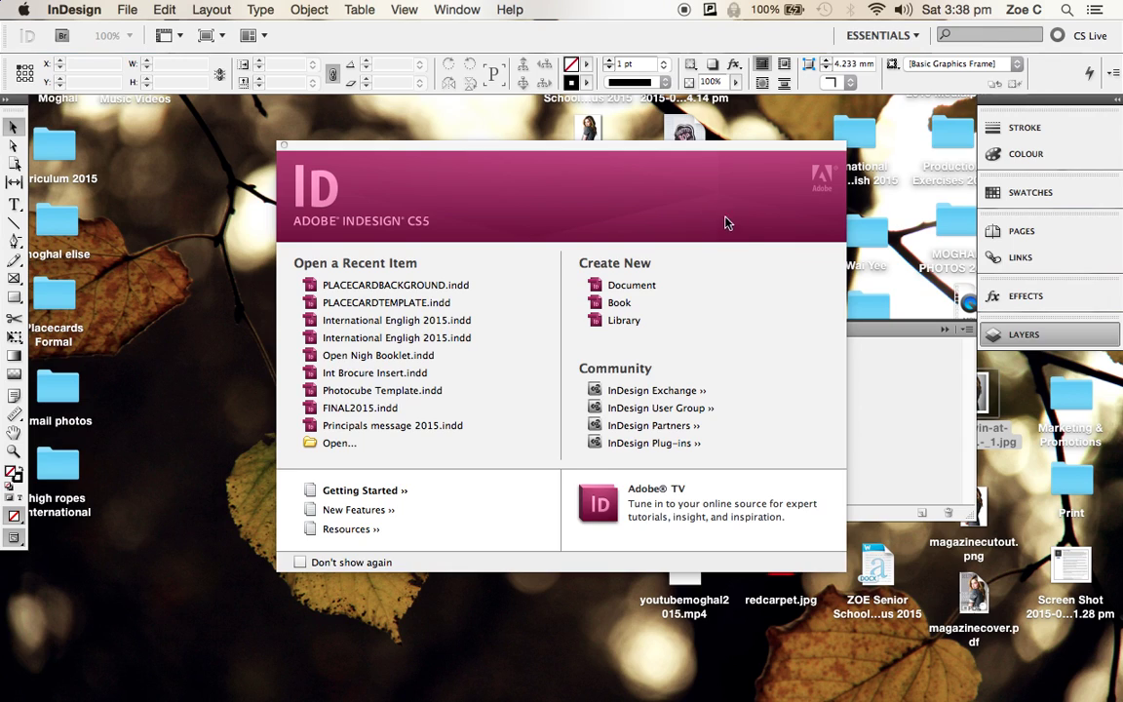
# Create a one-page A4 portrait Print document with linked 5 mm margins on all sides.
pyautogui.click(649, 291)
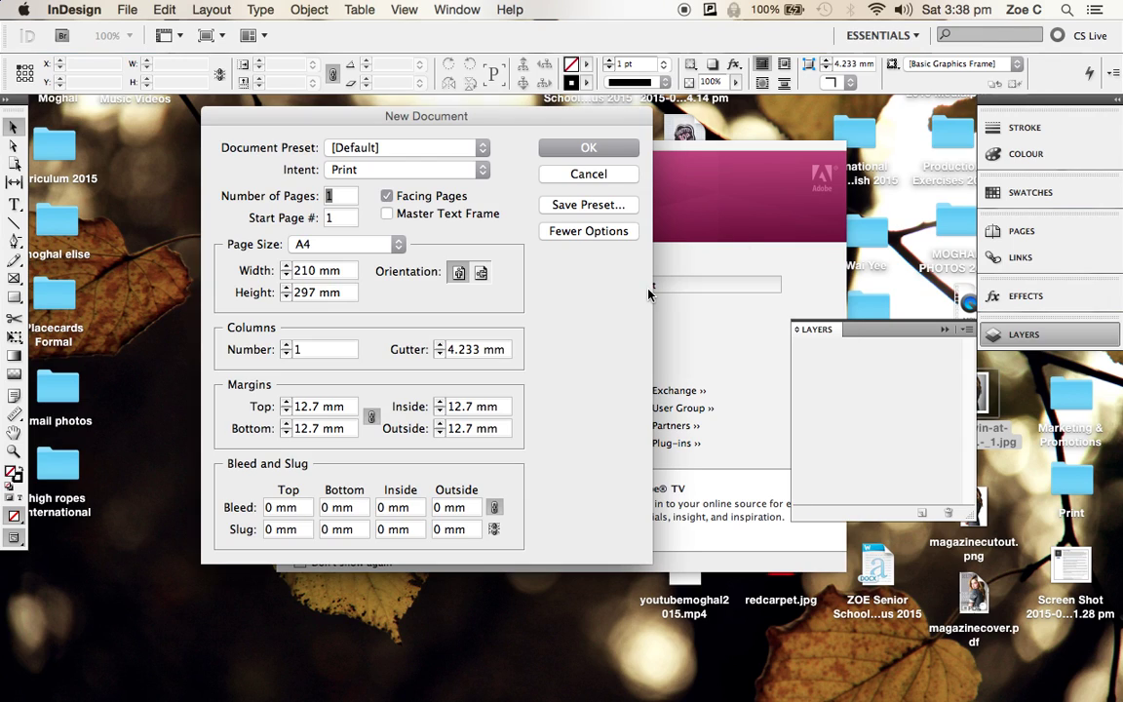
pyautogui.click(365, 174)
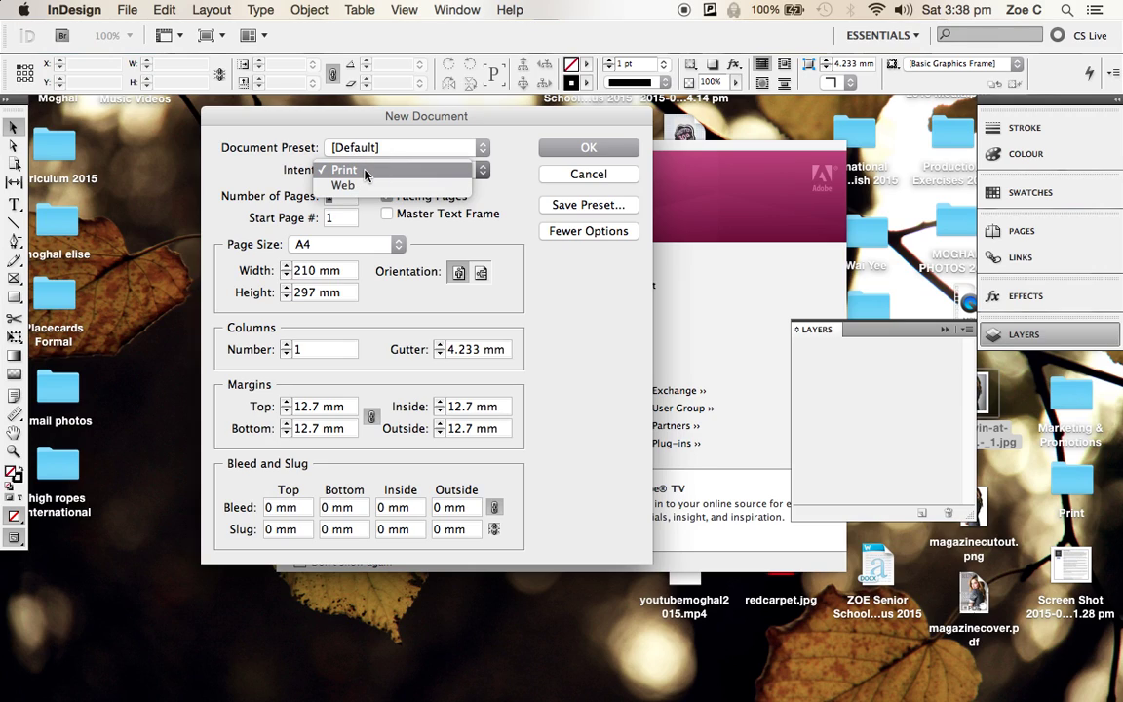
pyautogui.click(365, 173)
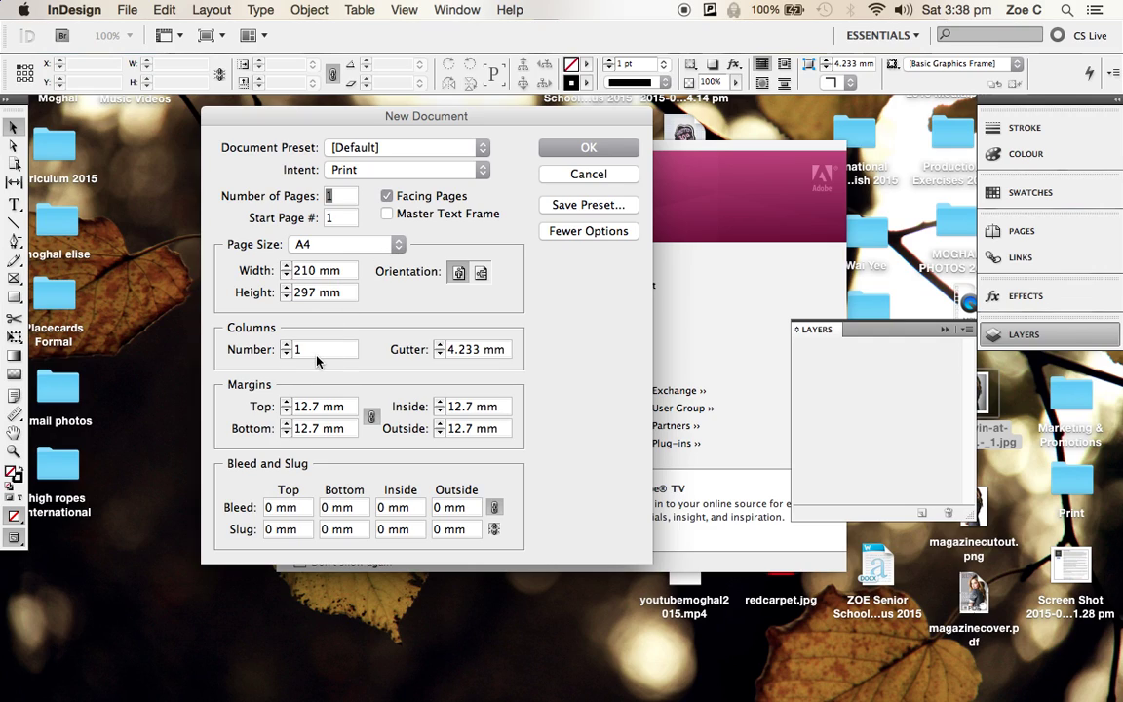
pyautogui.click(318, 407)
pyautogui.doubleClick(301, 407)
pyautogui.write('5')
pyautogui.click(329, 430)
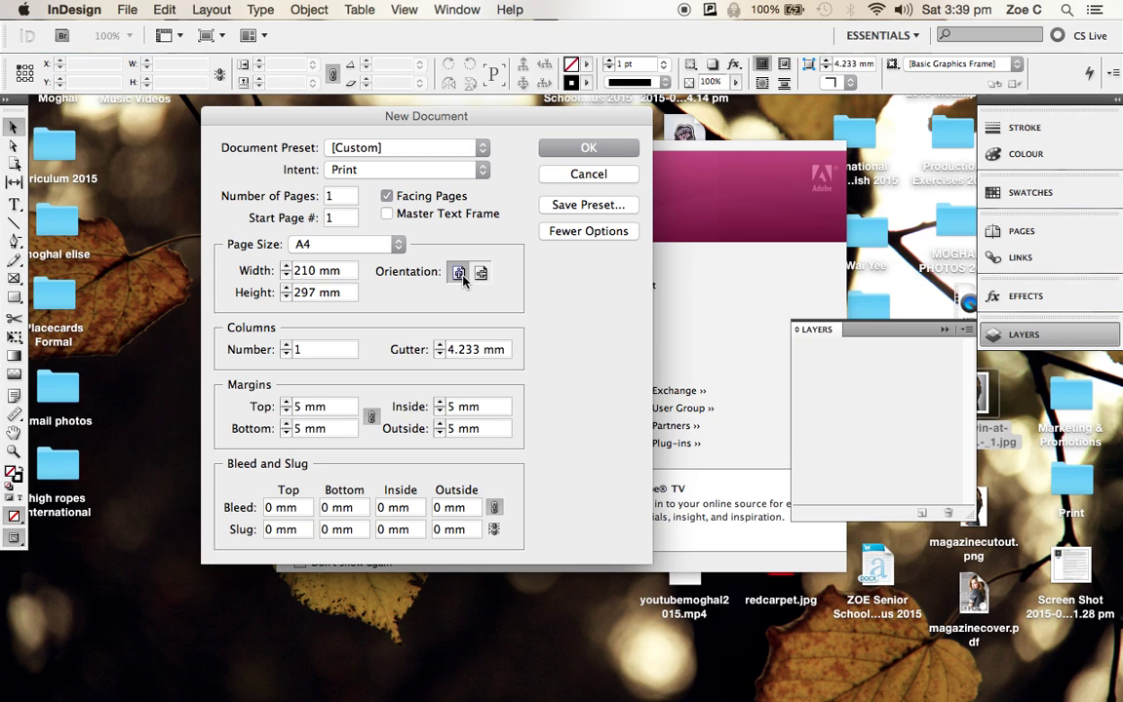
pyautogui.click(607, 148)
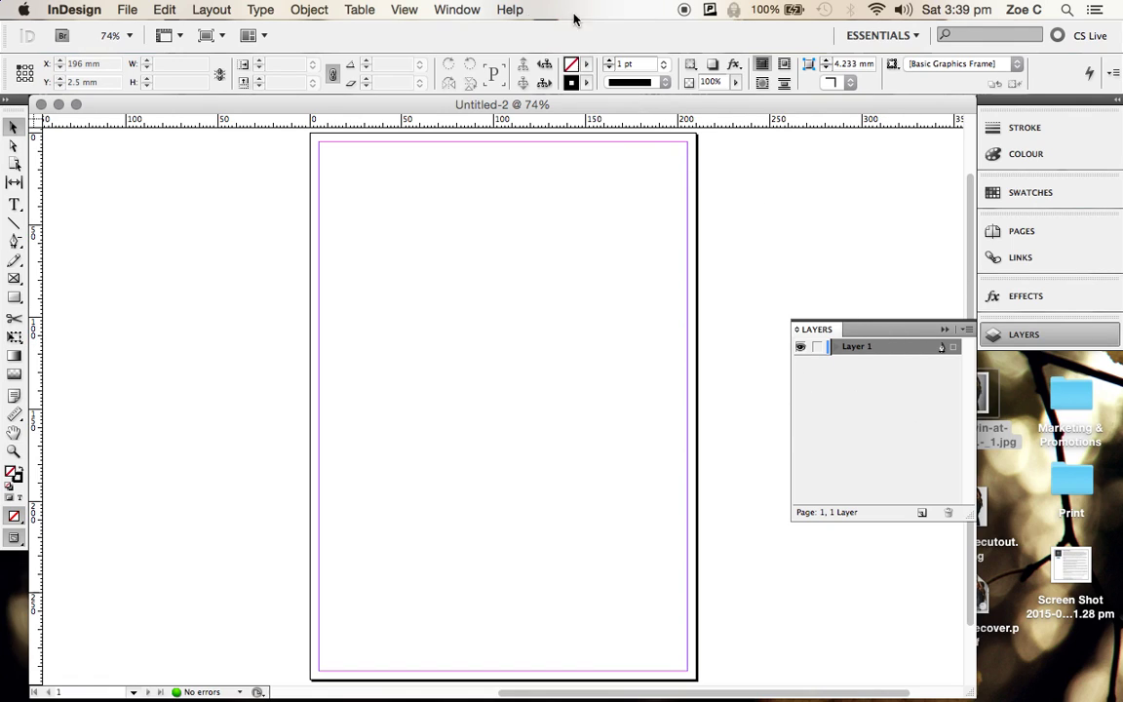
# Rename Layer 1 to 'Background' in the Layers panel.
pyautogui.click(450, 10)
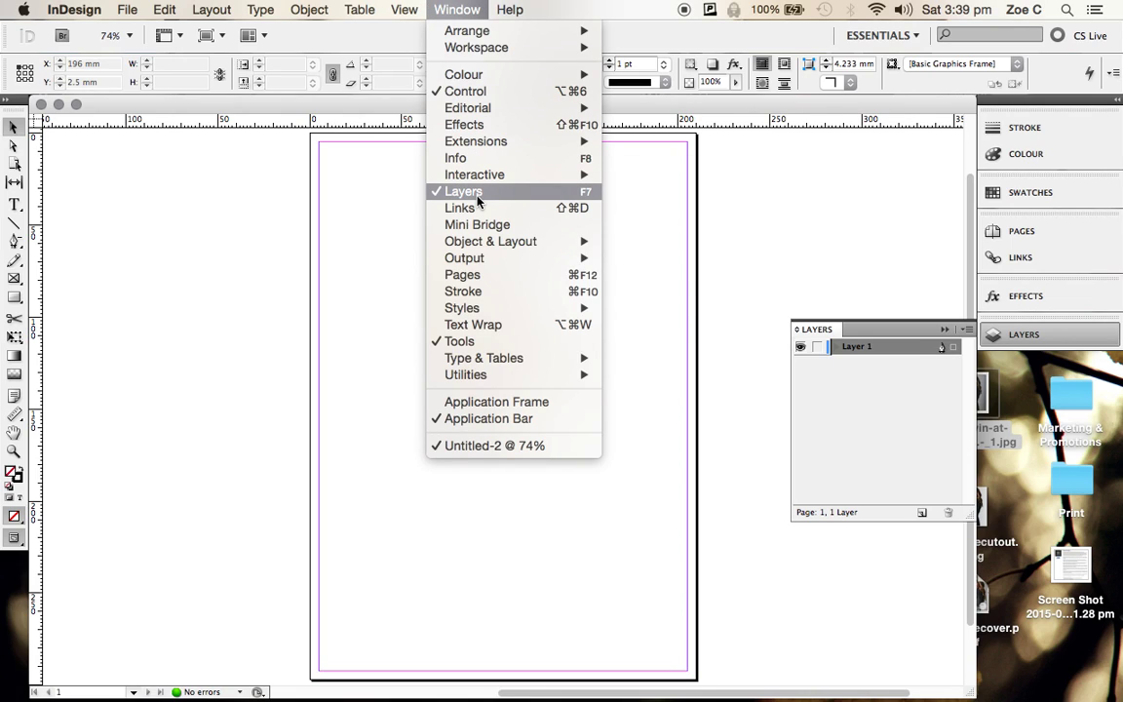
pyautogui.click(840, 271)
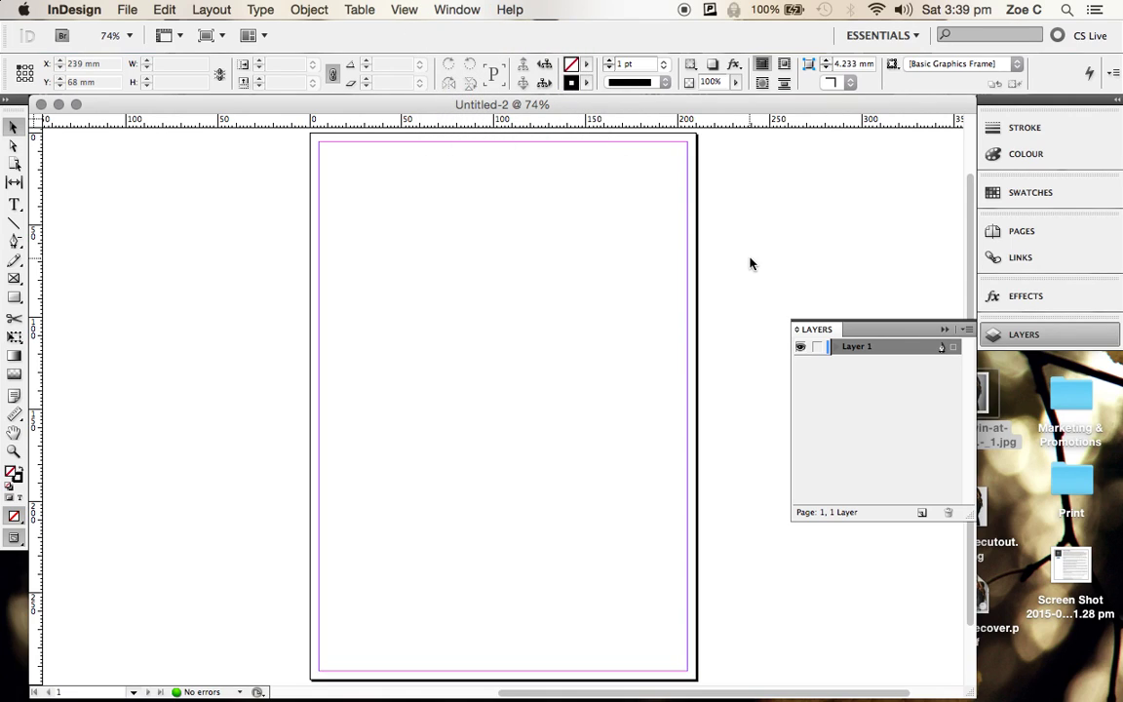
pyautogui.doubleClick(856, 348)
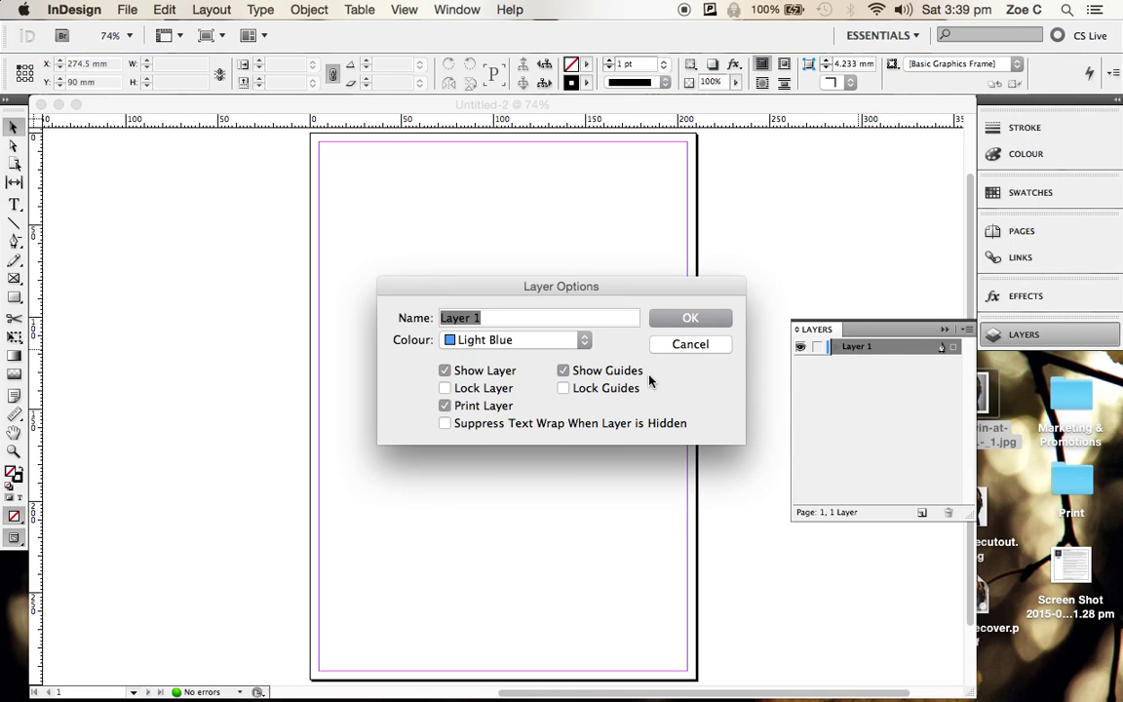
pyautogui.write('Backgroun')
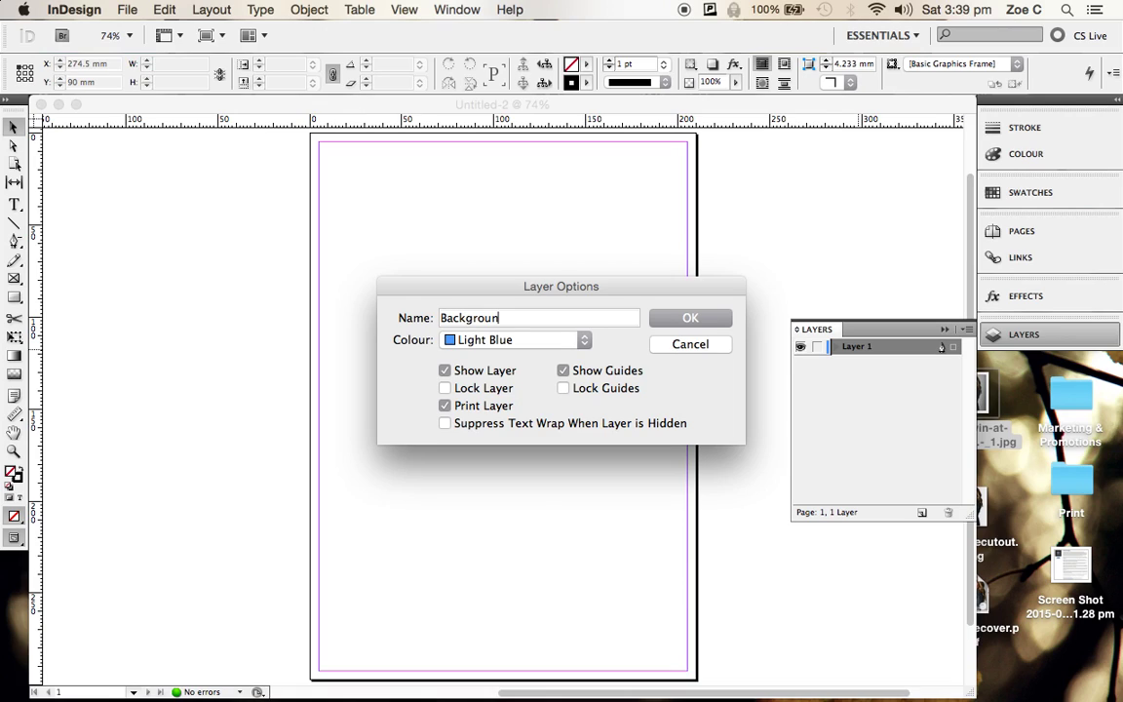
pyautogui.write('d')
pyautogui.press('Return')
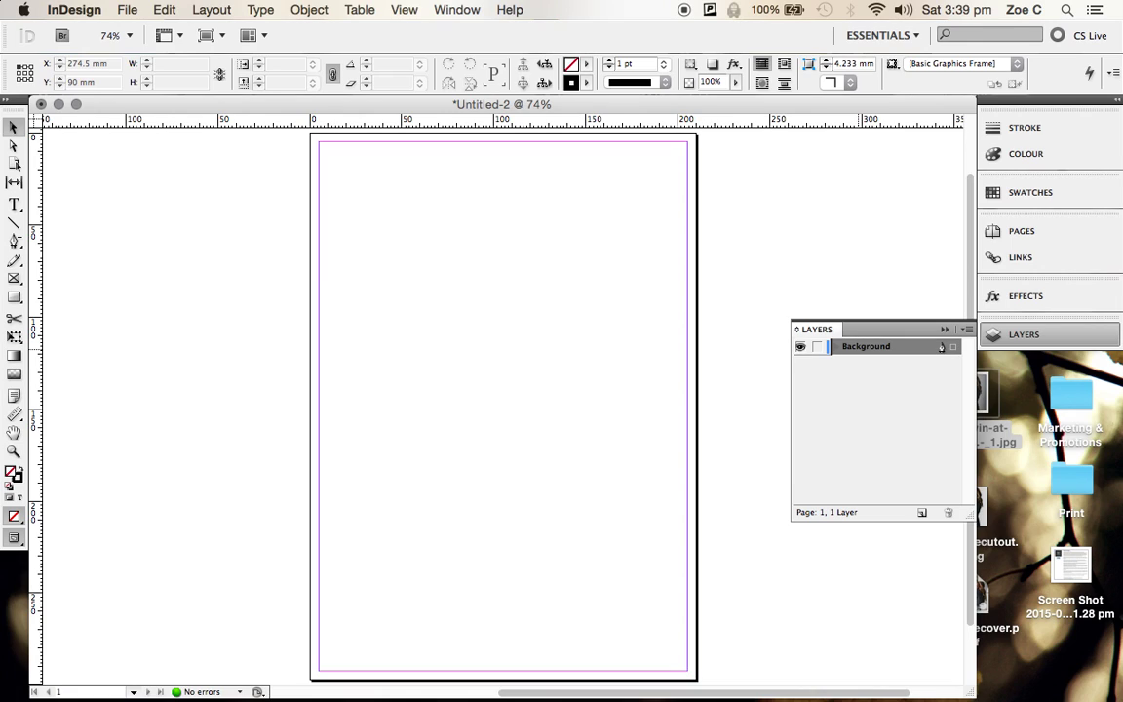
# Show the Colour panel and set the stroke swatch to None.
pyautogui.click(1017, 167)
pyautogui.click(1017, 171)
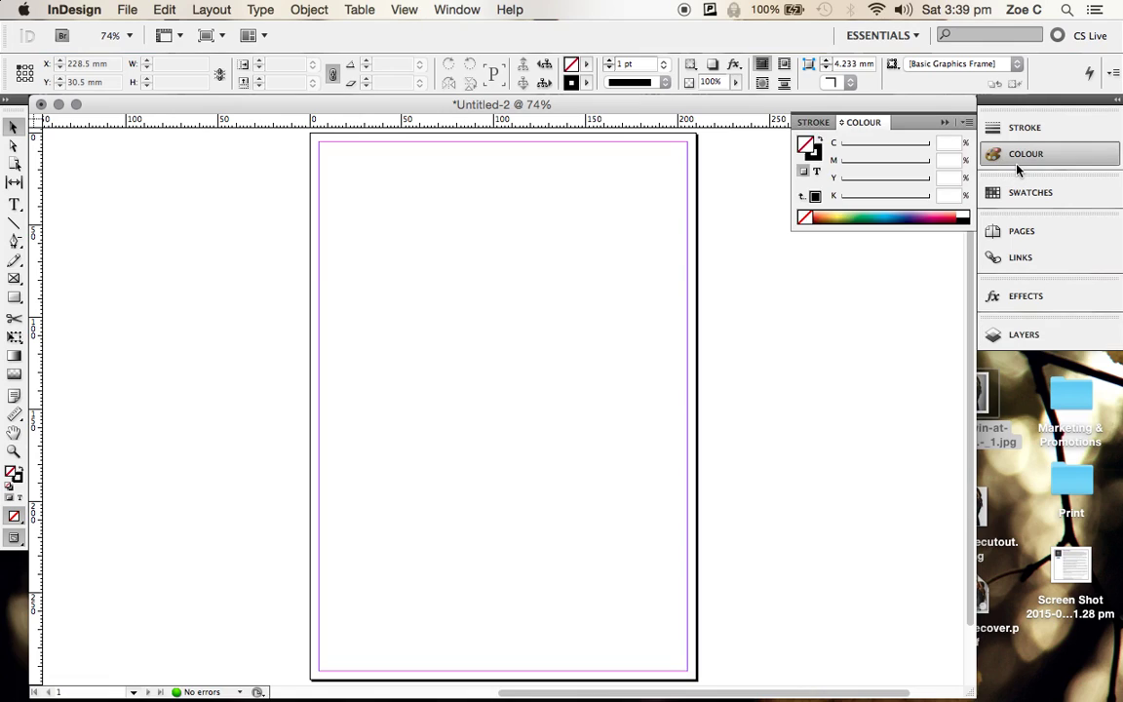
pyautogui.doubleClick(815, 151)
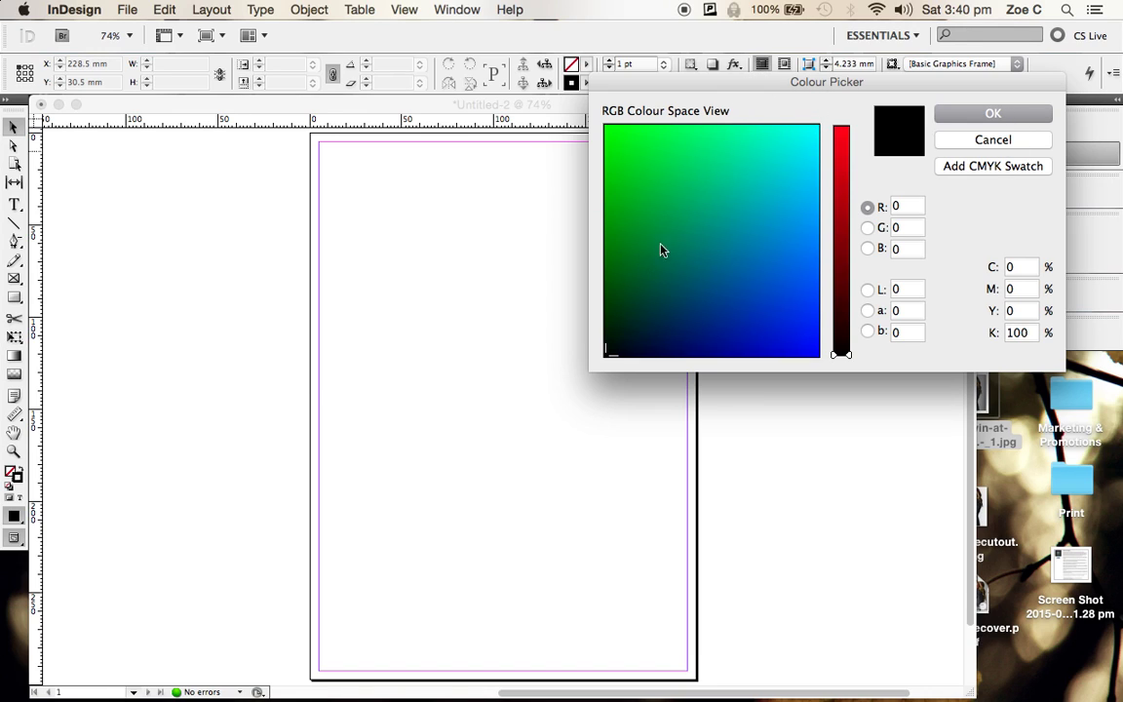
pyautogui.moveTo(765, 82); pyautogui.dragTo(684, 278)
pyautogui.moveTo(576, 493); pyautogui.dragTo(710, 396)
pyautogui.click(762, 355)
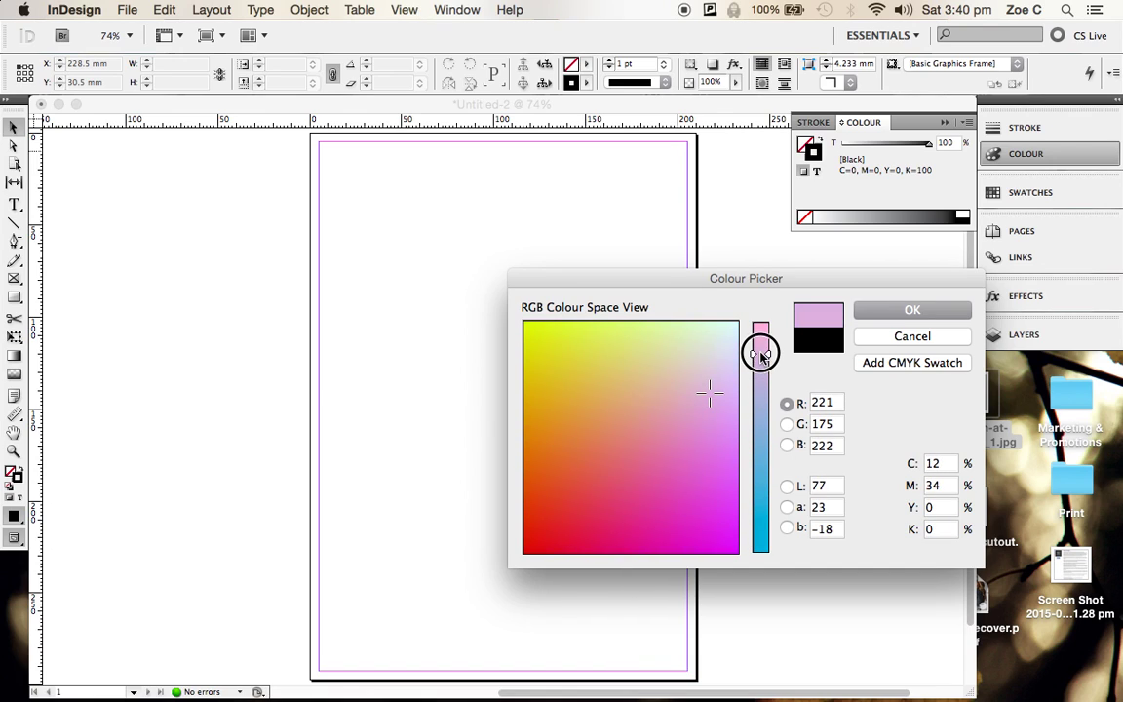
pyautogui.click(916, 338)
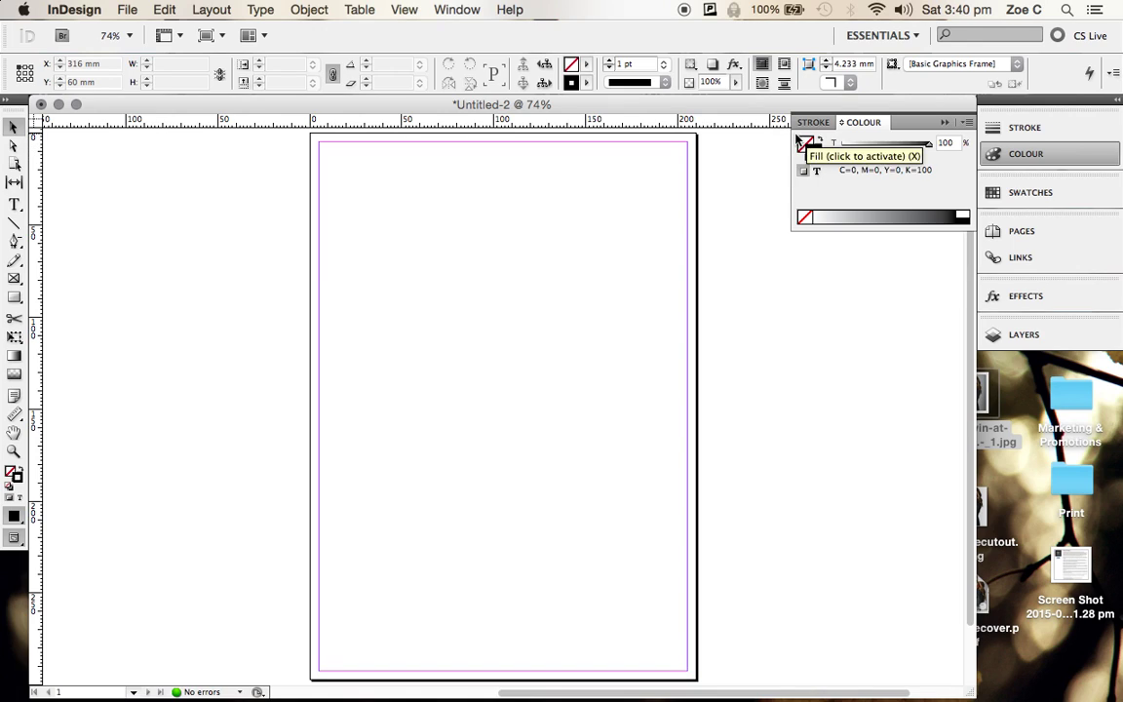
pyautogui.click(808, 218)
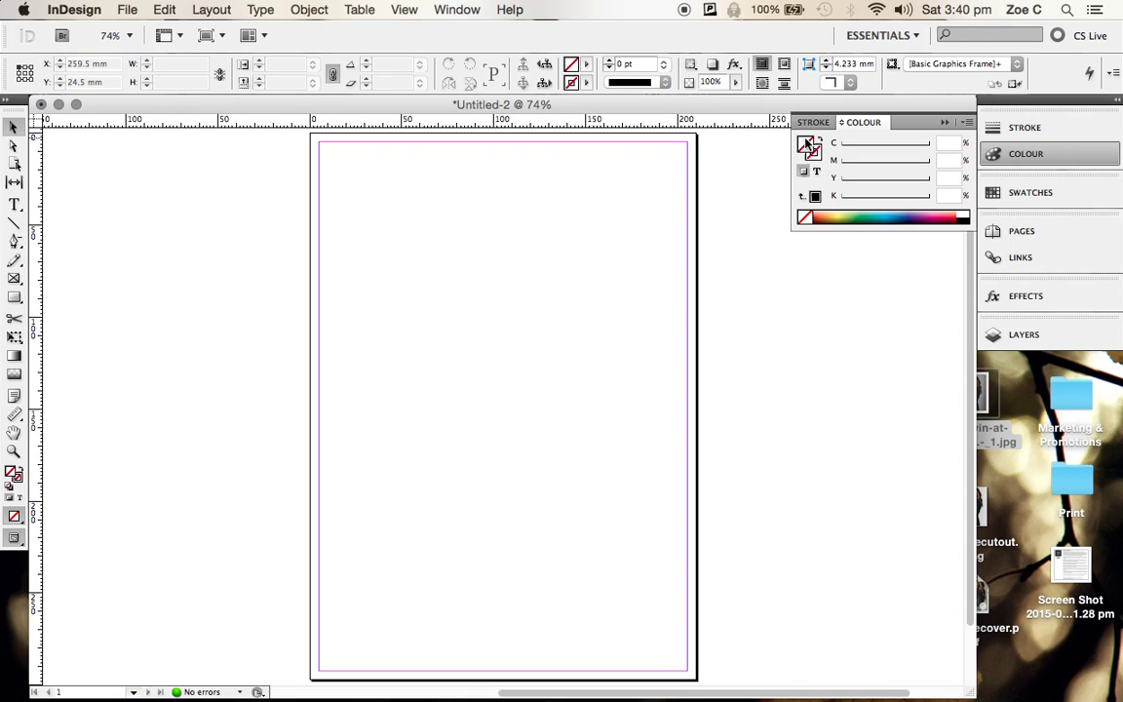
# Make the fill colour a deep purple of C65 M93 Y0 K29.
pyautogui.moveTo(844, 202); pyautogui.dragTo(897, 211)
pyautogui.click(913, 216)
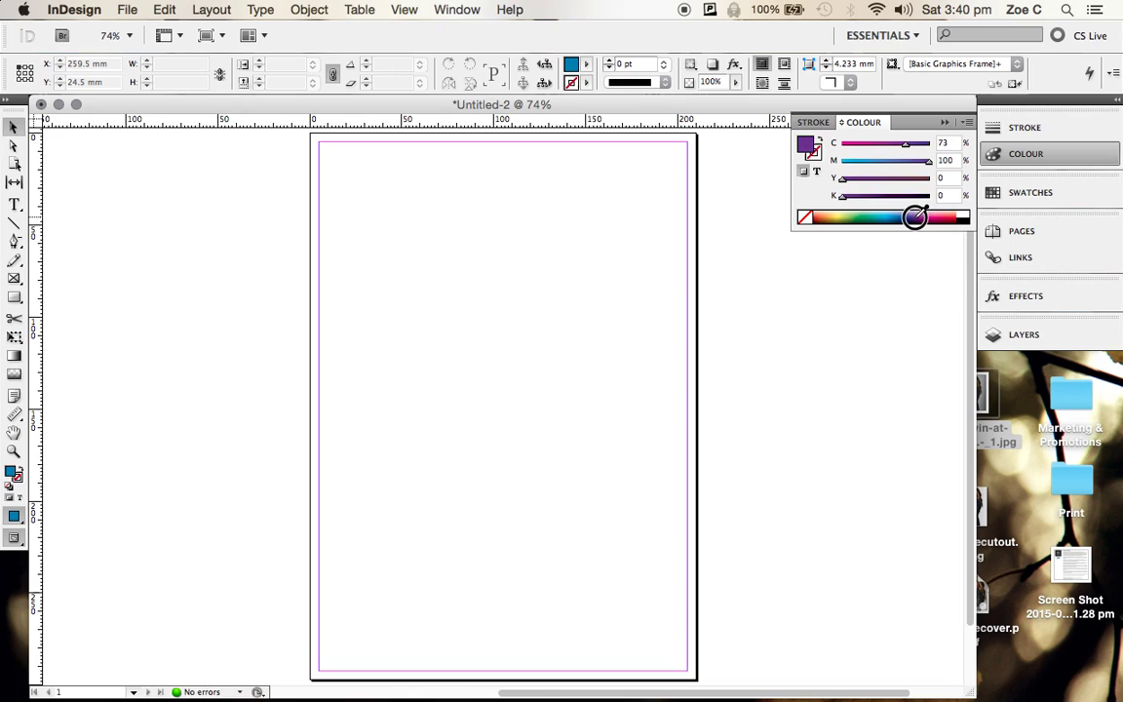
pyautogui.click(808, 146)
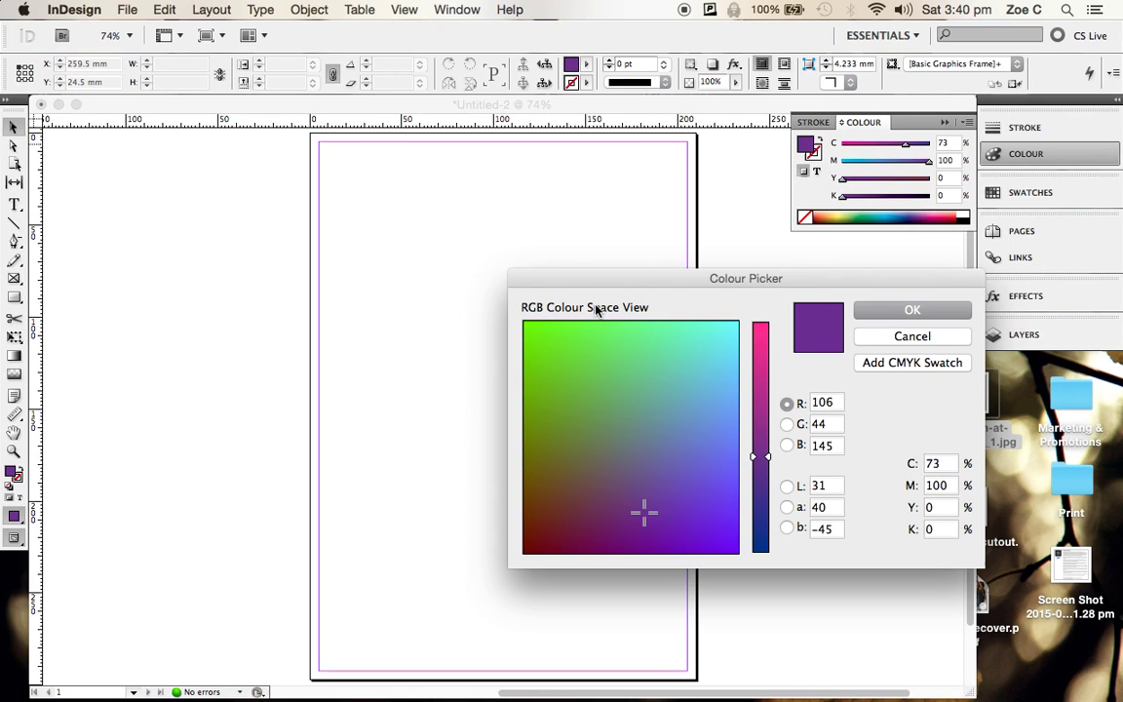
pyautogui.moveTo(612, 406); pyautogui.dragTo(619, 346)
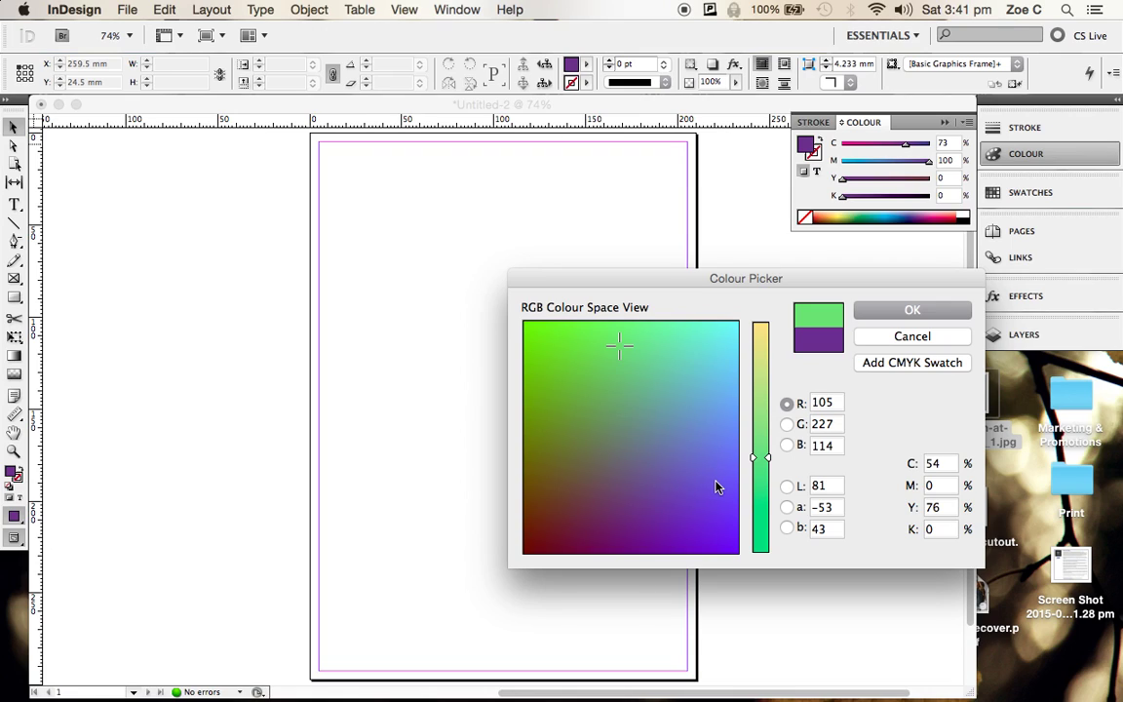
pyautogui.moveTo(717, 487); pyautogui.dragTo(729, 539)
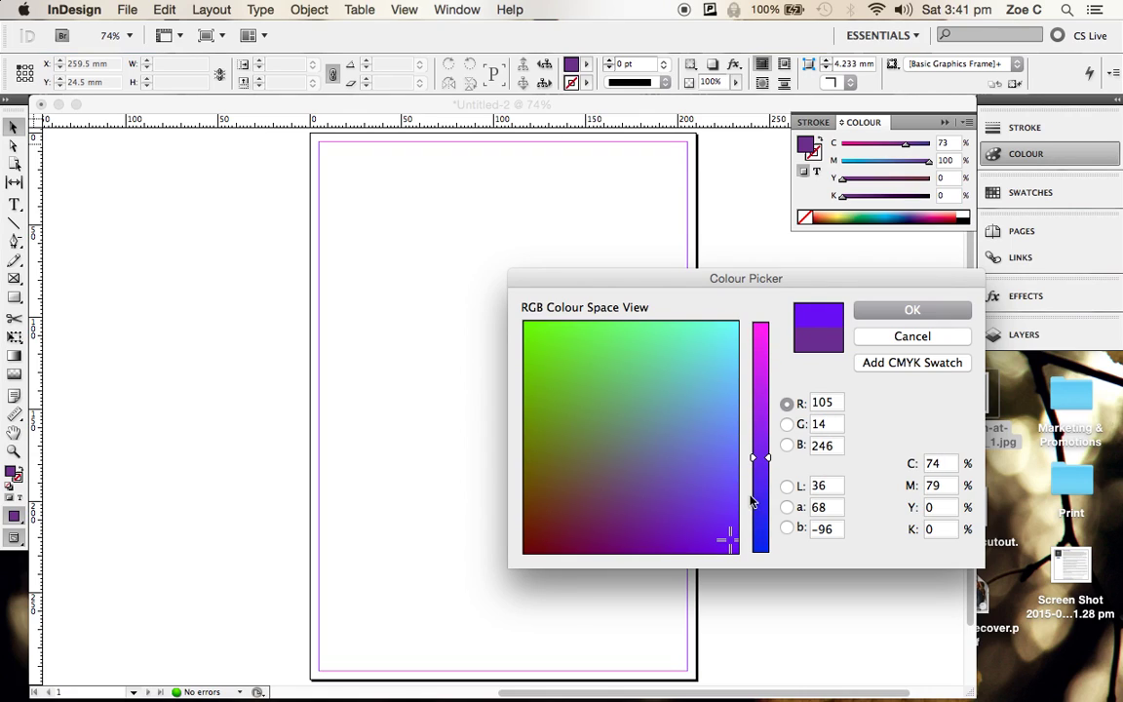
pyautogui.click(844, 197)
pyautogui.click(846, 199)
pyautogui.click(846, 199)
pyautogui.click(757, 439)
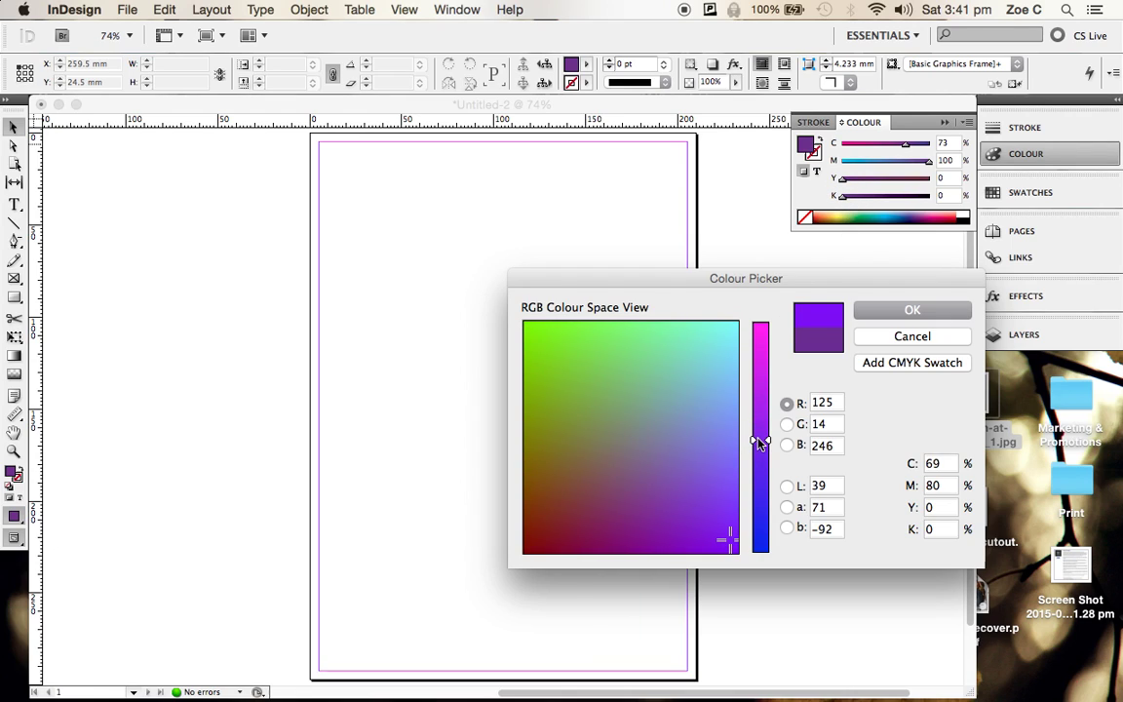
pyautogui.moveTo(702, 476)
pyautogui.mouseDown()
pyautogui.moveTo(725, 352)
pyautogui.moveTo(690, 491)
pyautogui.moveTo(711, 519)
pyautogui.moveTo(670, 535)
pyautogui.mouseUp()
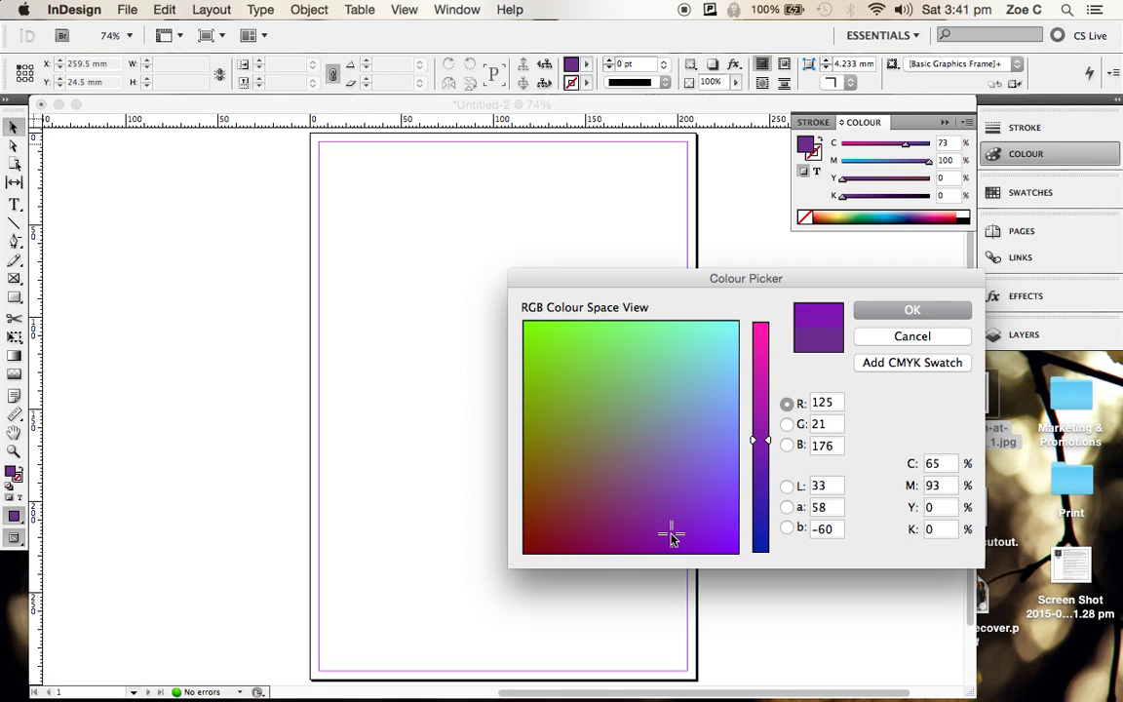
pyautogui.click(914, 311)
pyautogui.moveTo(844, 195); pyautogui.dragTo(868, 208)
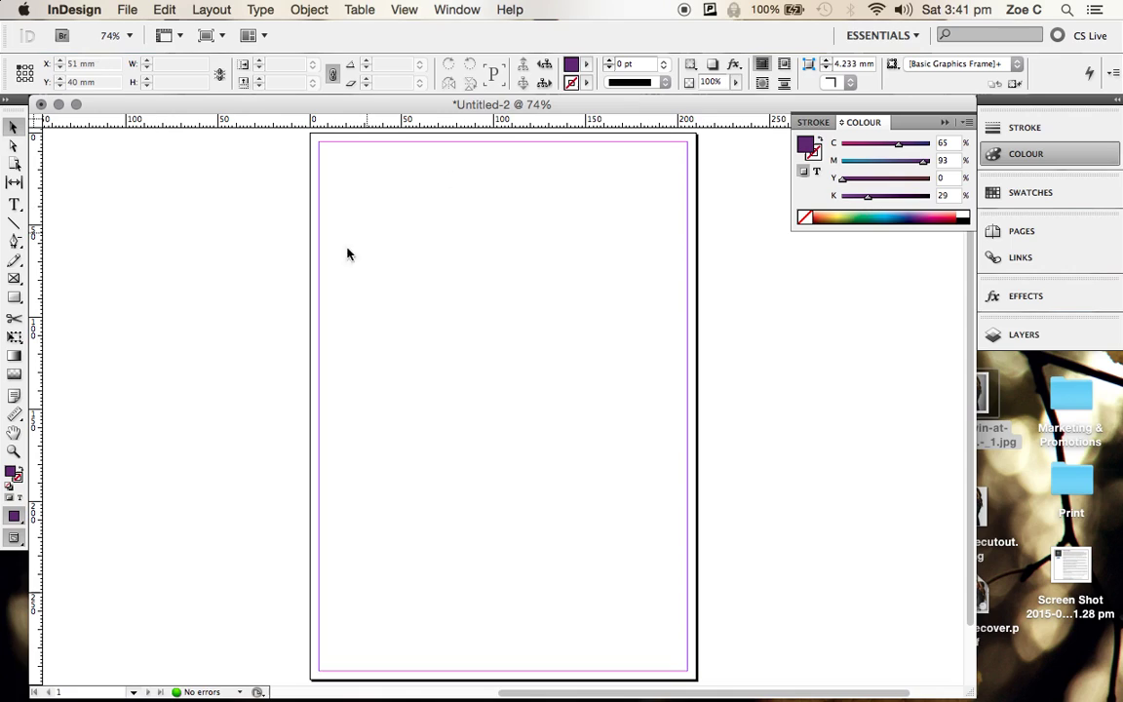
# Draw a full-page 210 × 297 mm purple rectangle, then lock the Background layer.
pyautogui.click(16, 303)
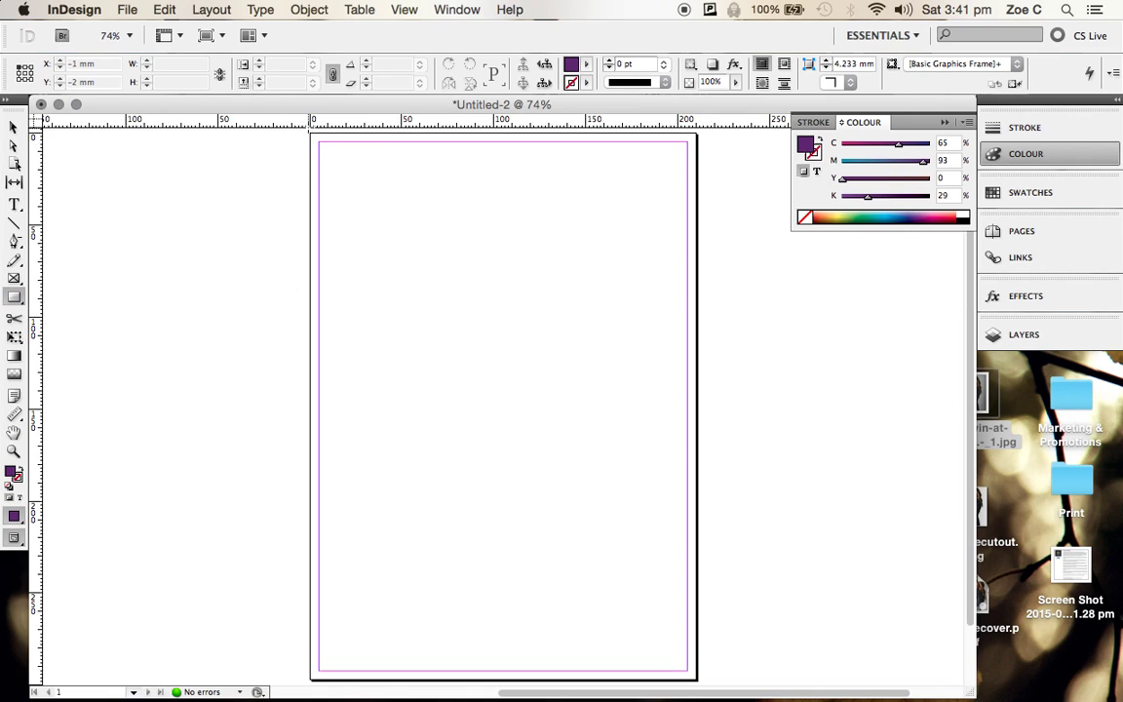
pyautogui.moveTo(310, 129); pyautogui.dragTo(695, 682)
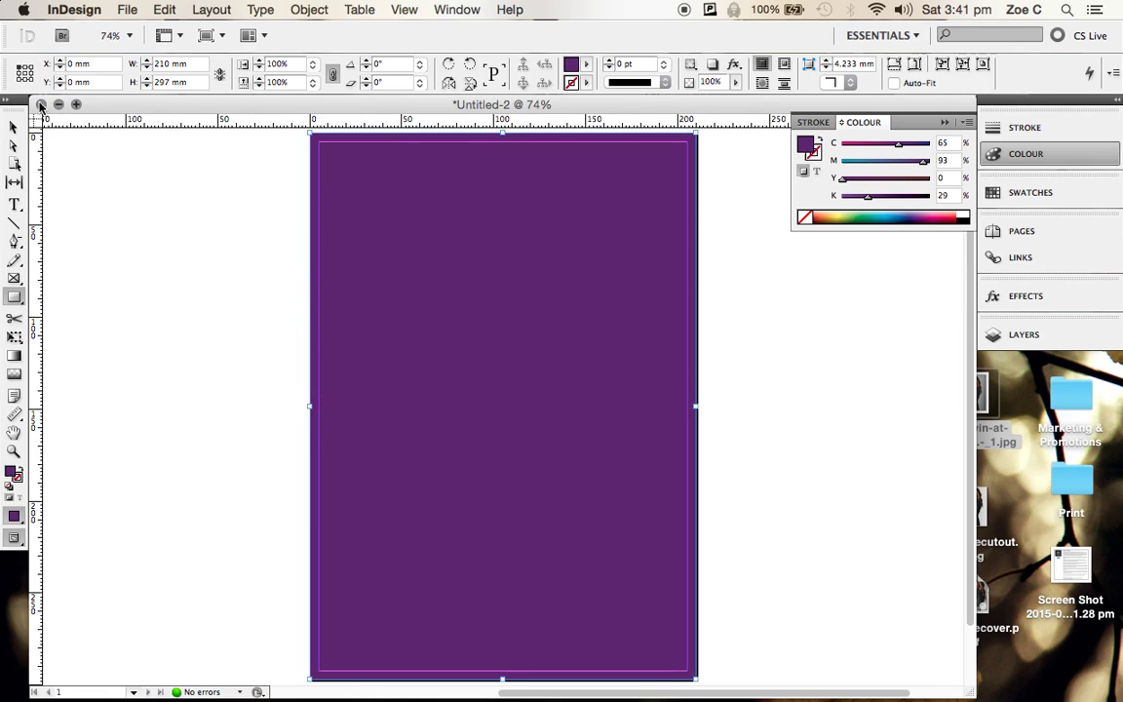
pyautogui.click(13, 128)
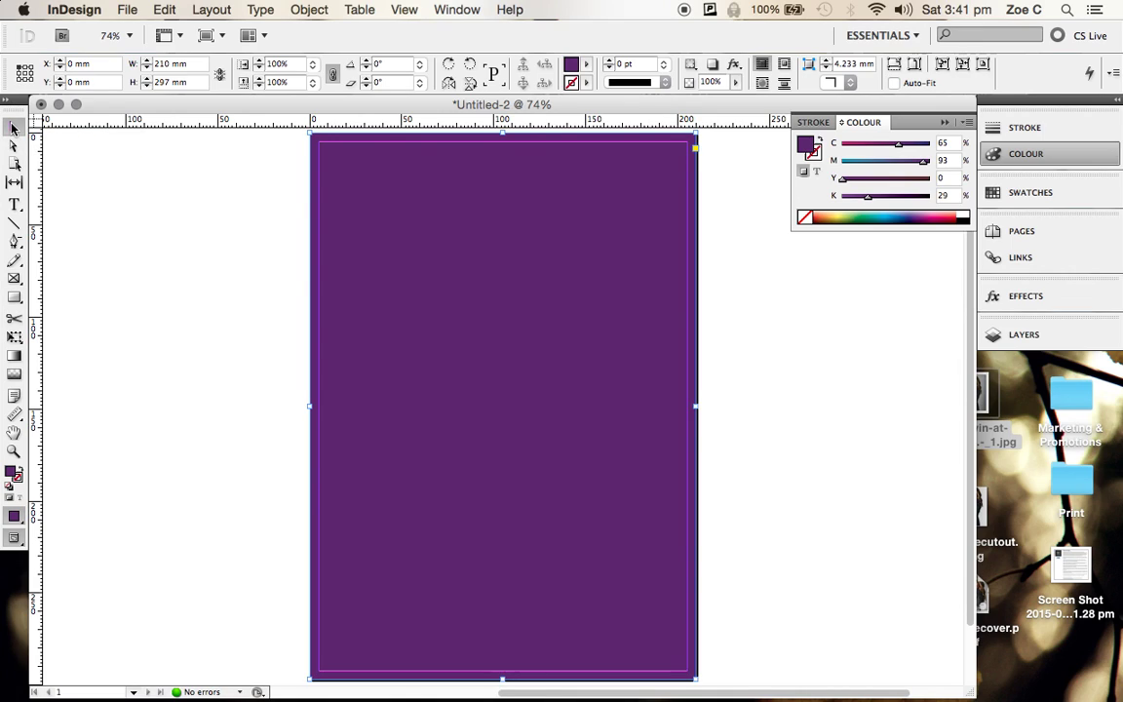
pyautogui.click(1052, 334)
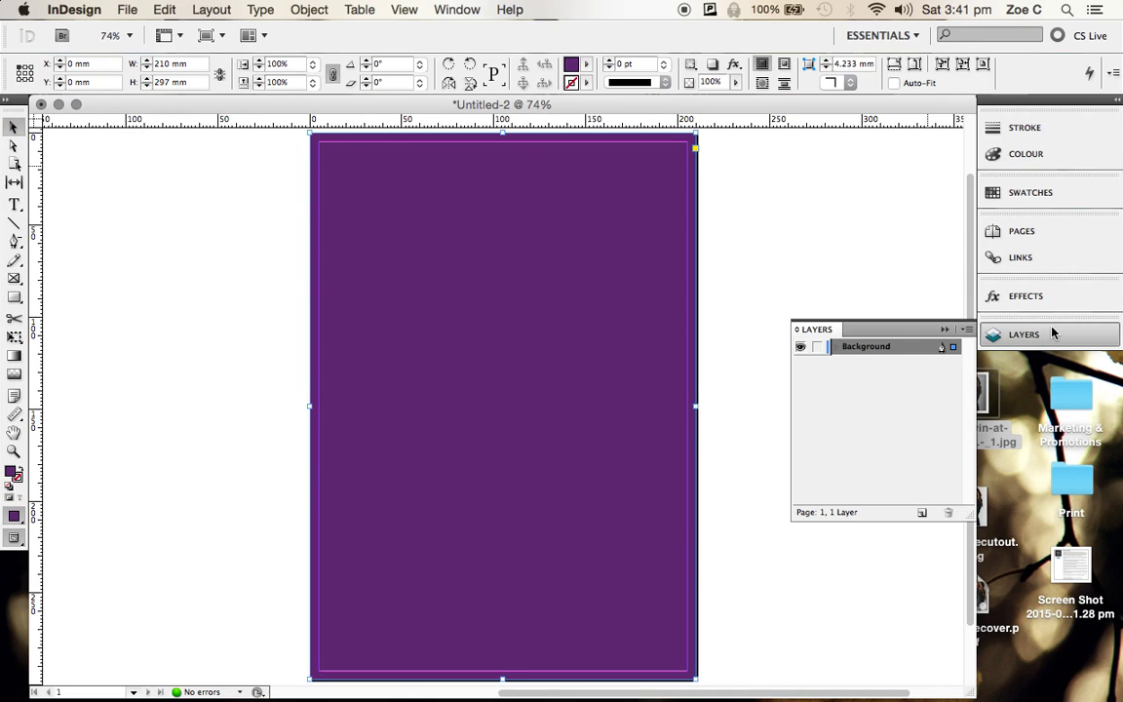
pyautogui.click(817, 348)
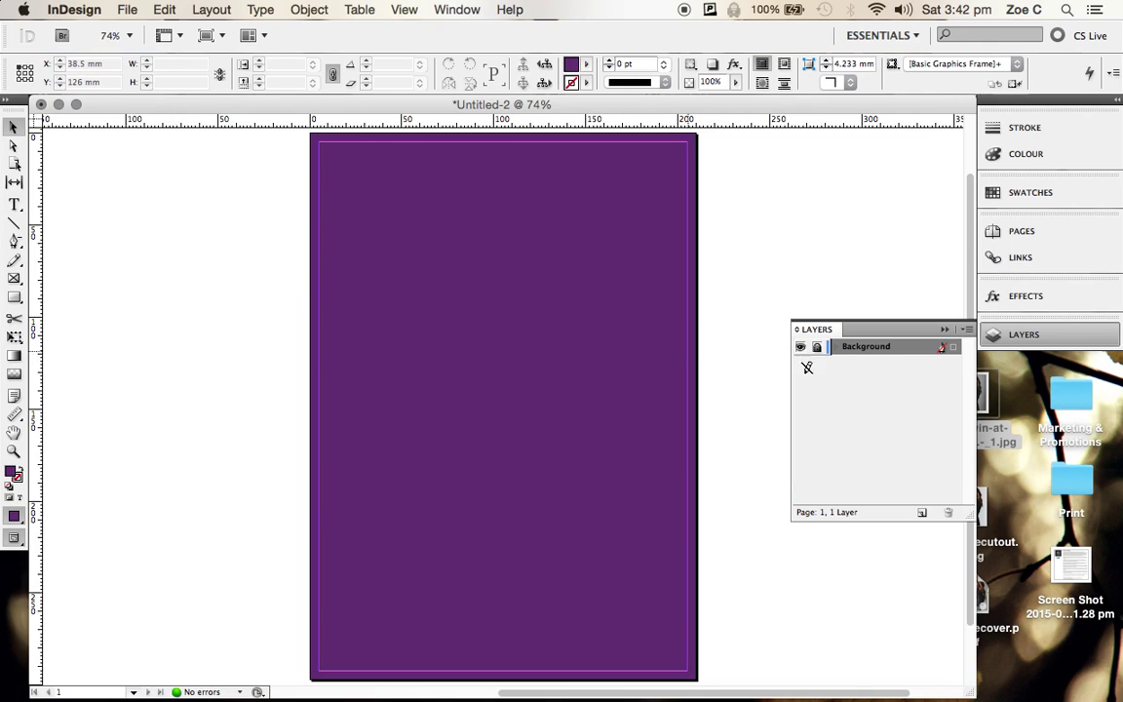
# Add a new layer above Background named 'Main Cover Image'.
pyautogui.click(923, 512)
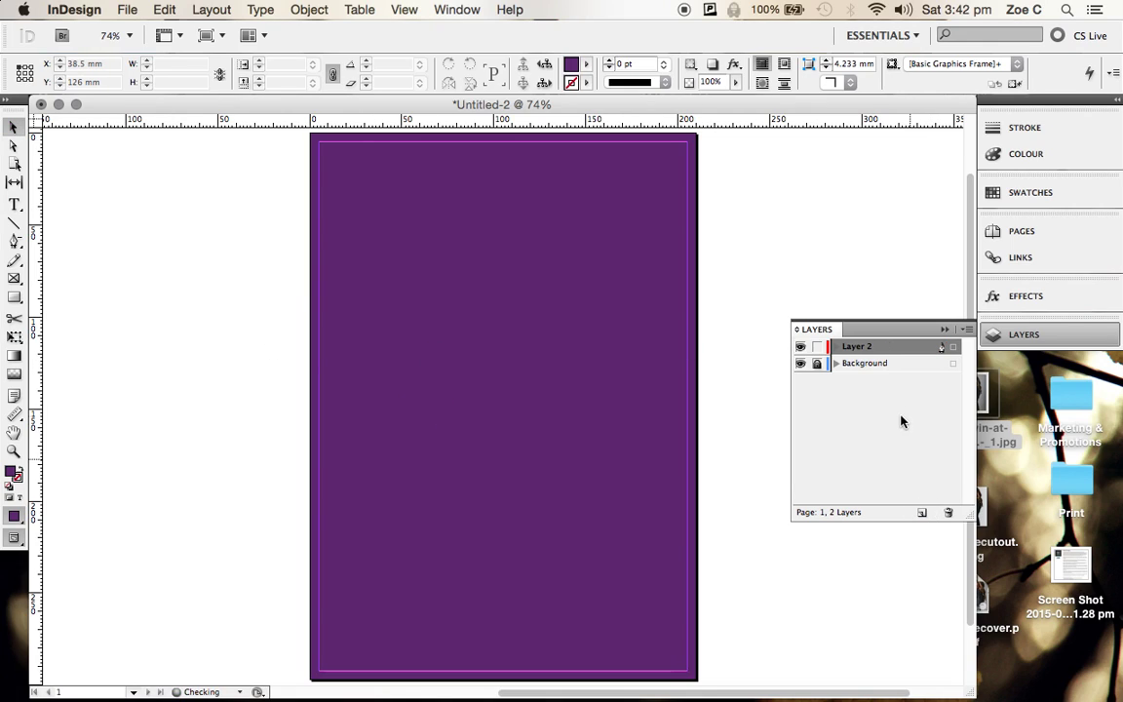
pyautogui.doubleClick(848, 348)
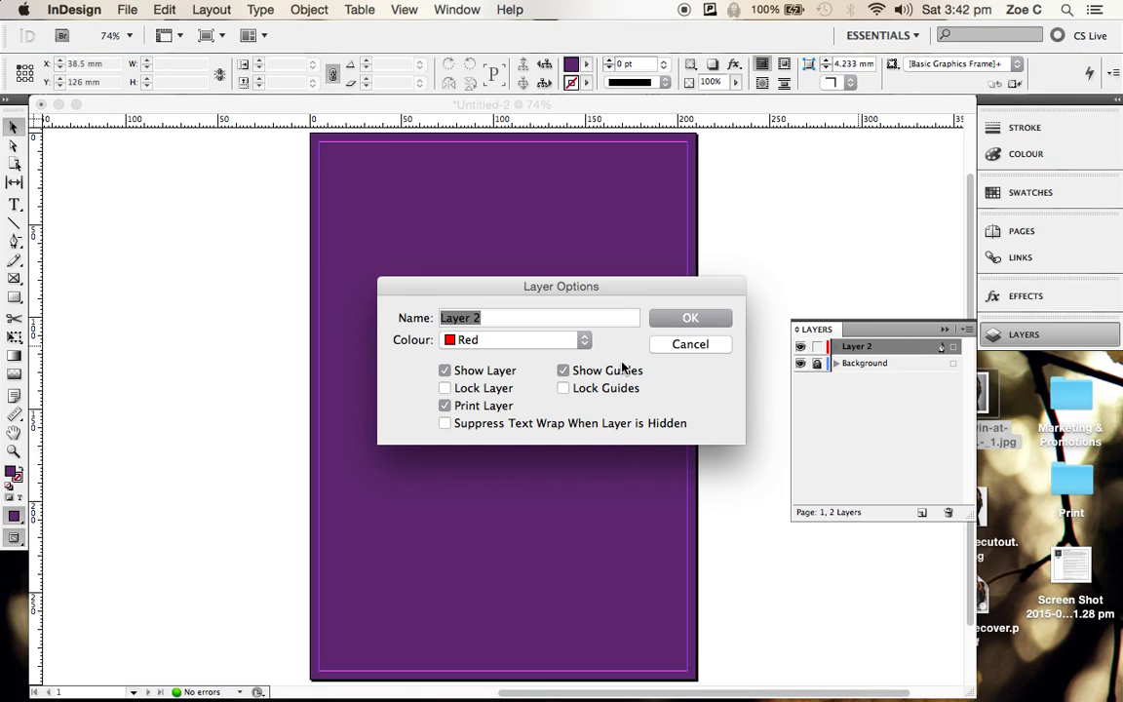
pyautogui.write('Main Cov')
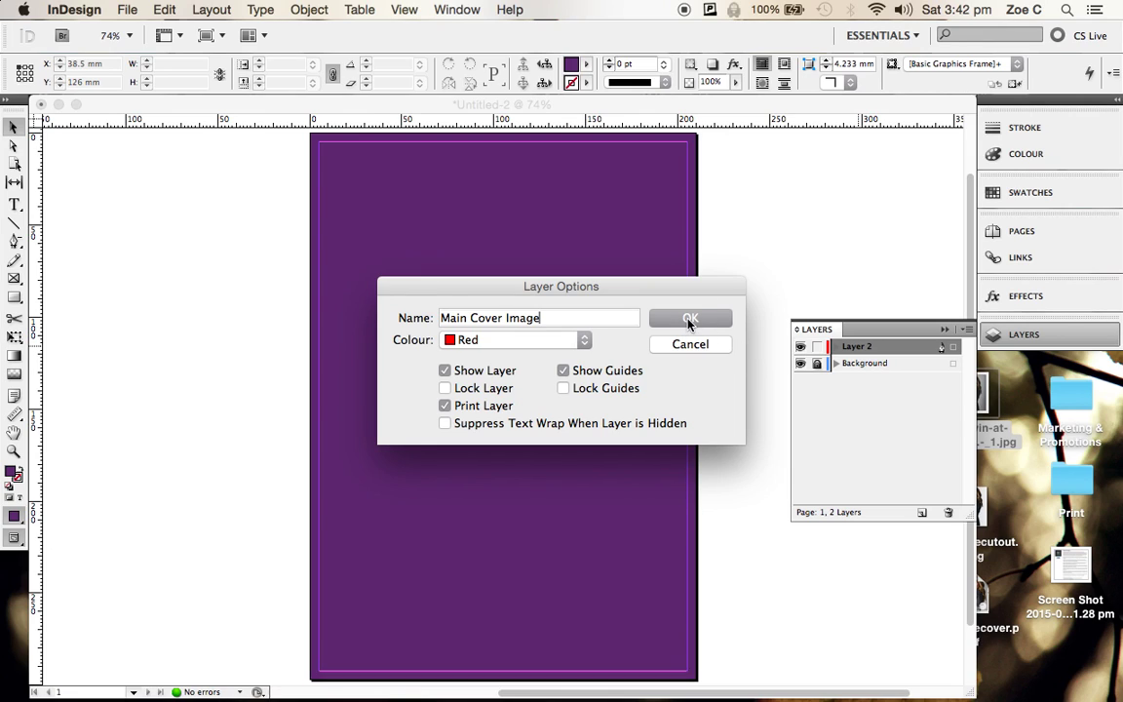
pyautogui.click(690, 323)
# Browse the Desktop in File > Open, then cancel without opening anything.
pyautogui.moveTo(390, 682)
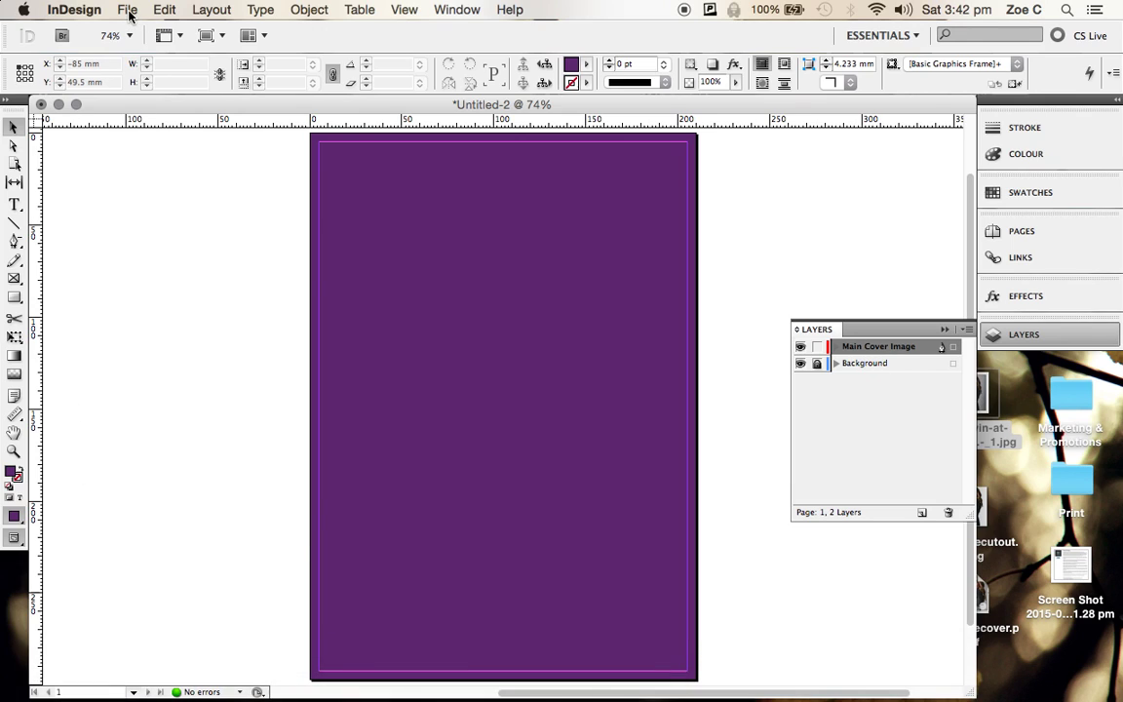
pyautogui.click(128, 11)
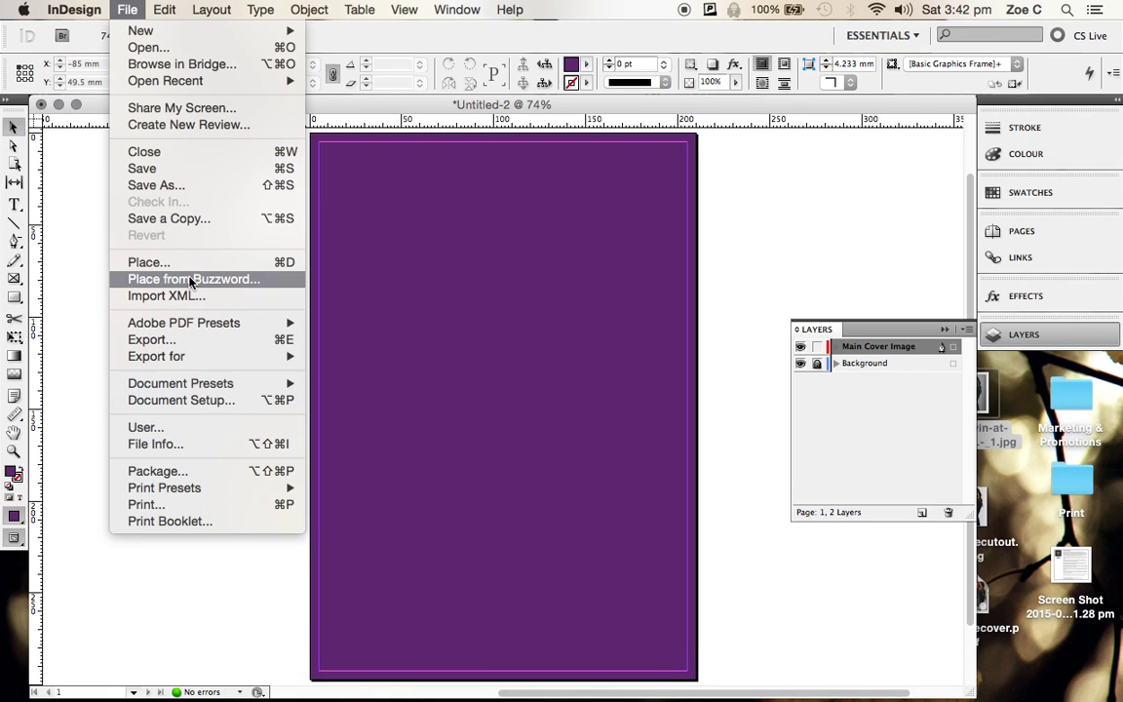
pyautogui.moveTo(161, 10)
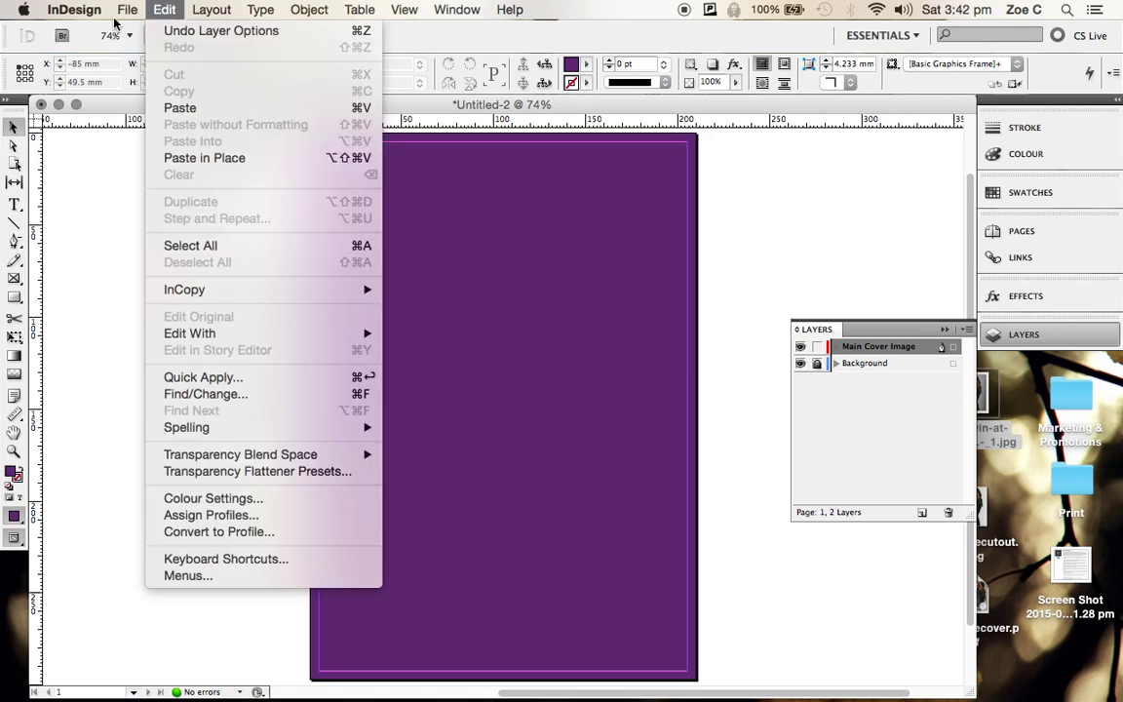
pyautogui.moveTo(117, 14)
pyautogui.click(130, 47)
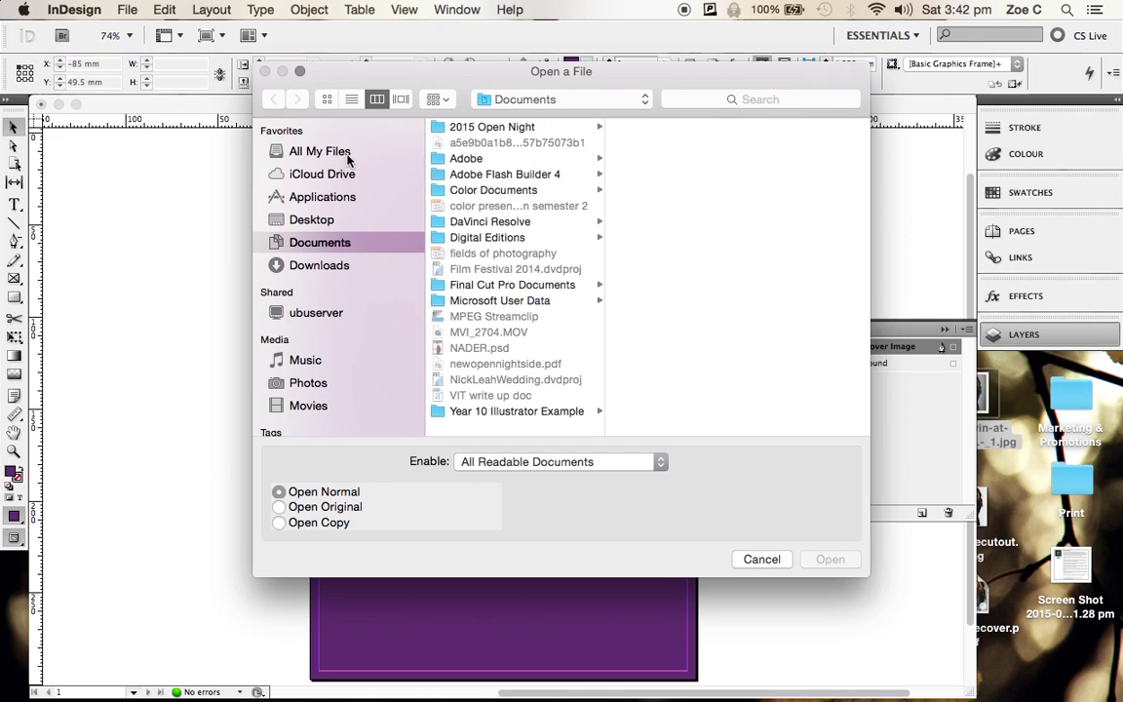
pyautogui.click(292, 218)
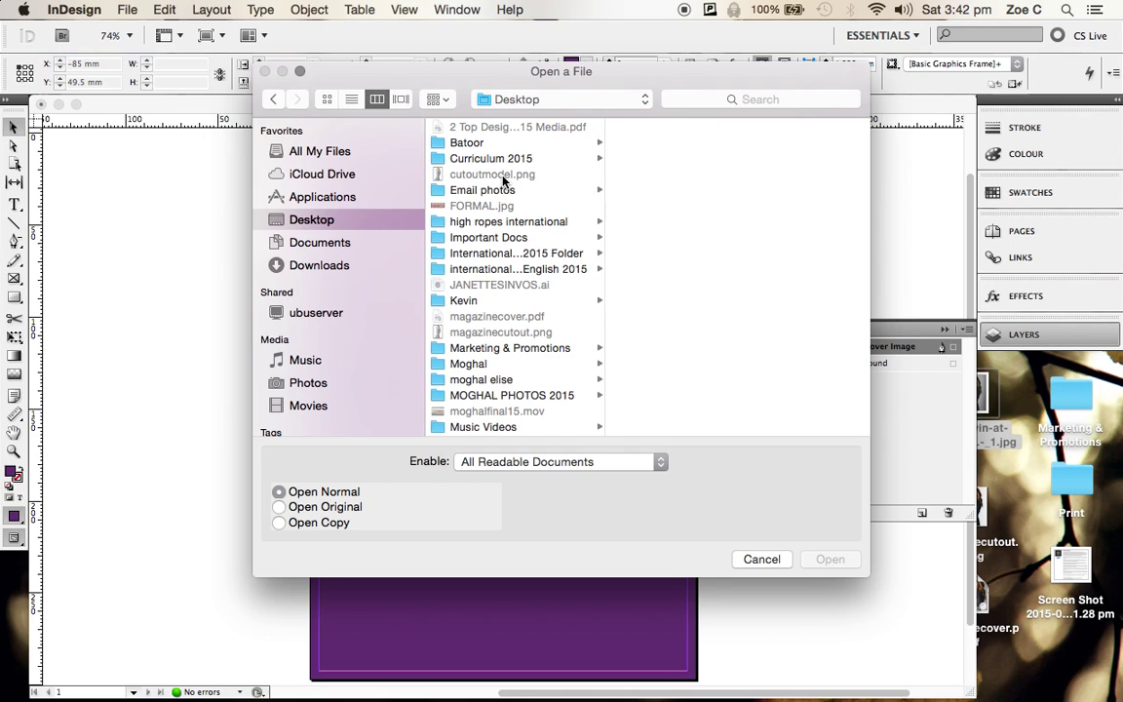
pyautogui.click(775, 567)
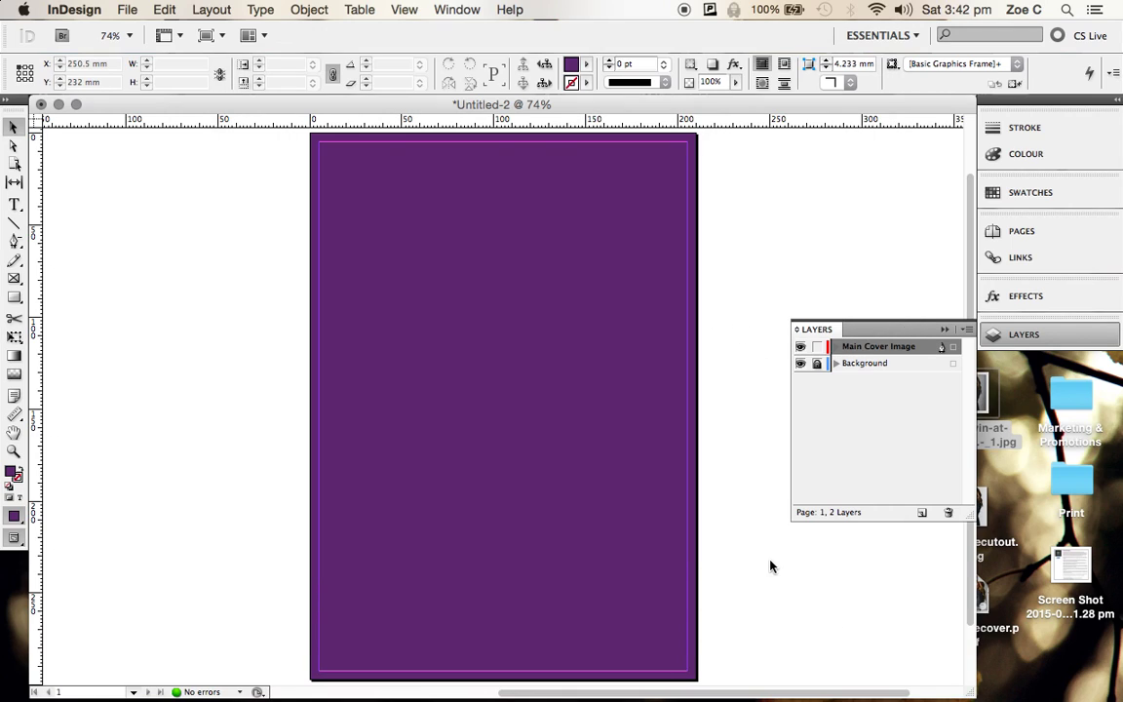
pyautogui.moveTo(66, 686)
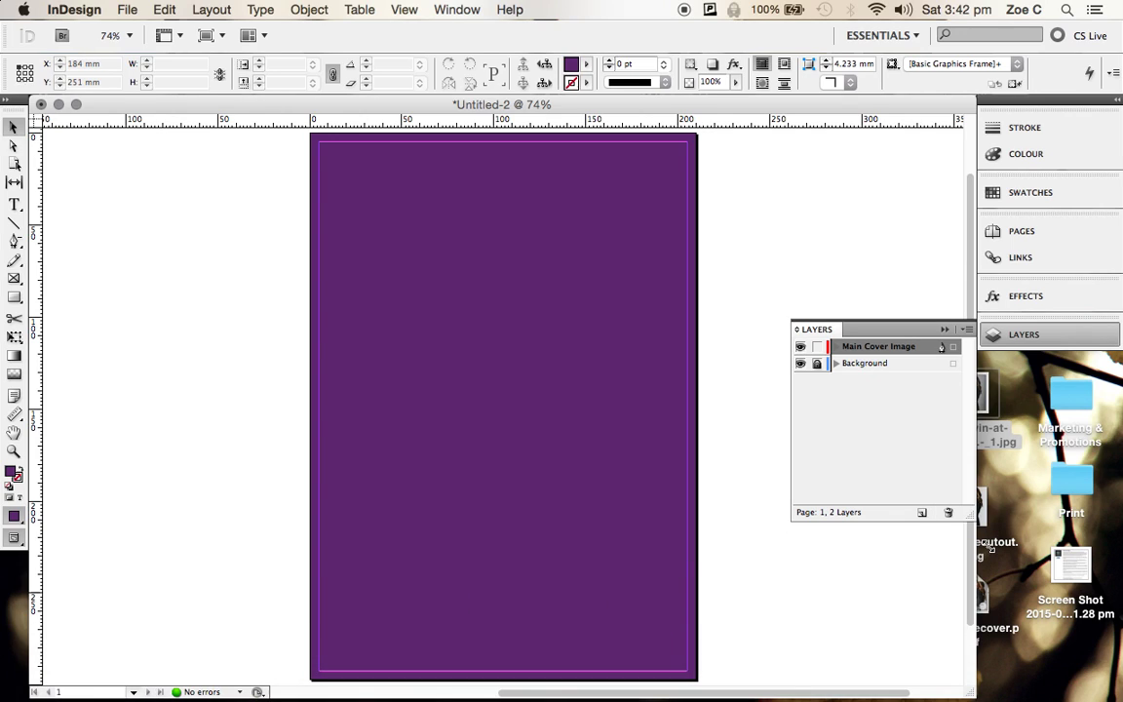
# Drag cutoutmodel.png from the Finder Desktop onto the page and place it on the Main Cover Image layer.
pyautogui.click(1065, 392)
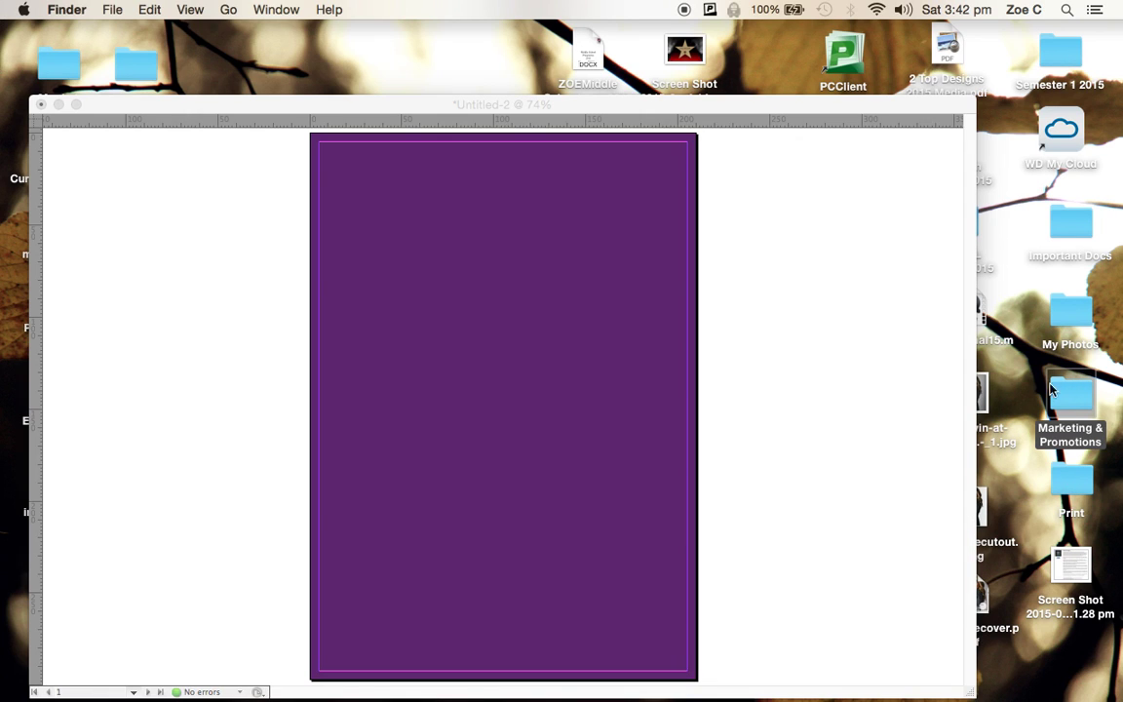
pyautogui.doubleClick(1067, 392)
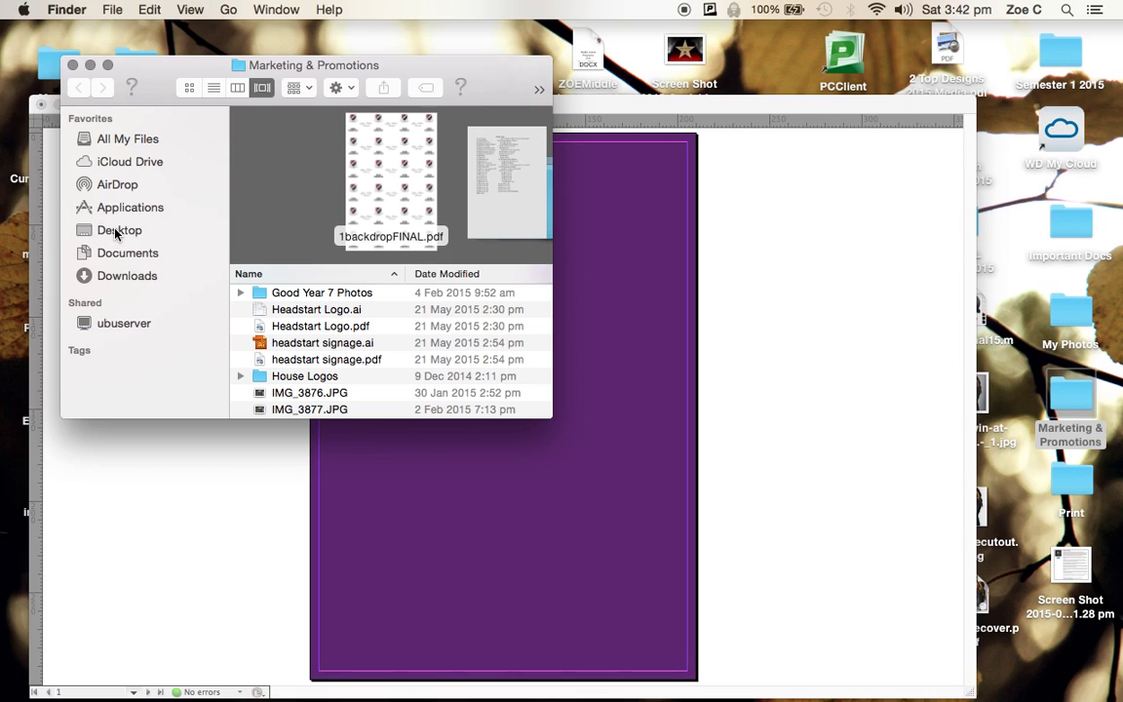
pyautogui.click(115, 231)
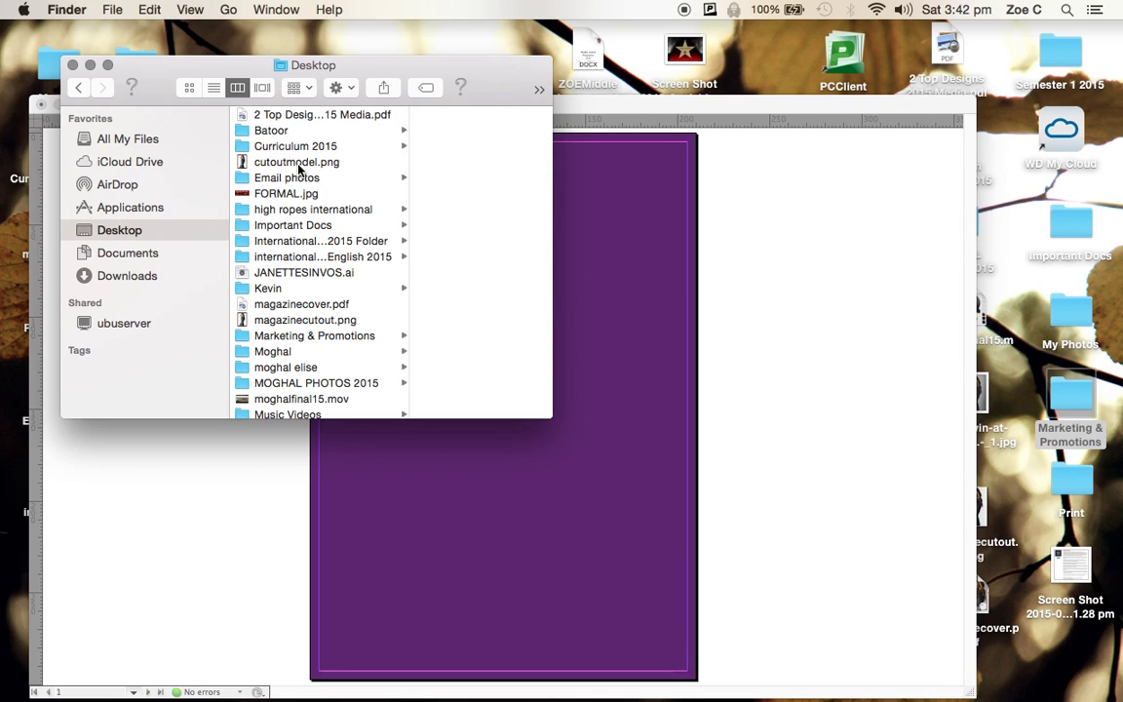
pyautogui.click(269, 163)
pyautogui.moveTo(269, 162); pyautogui.dragTo(547, 506)
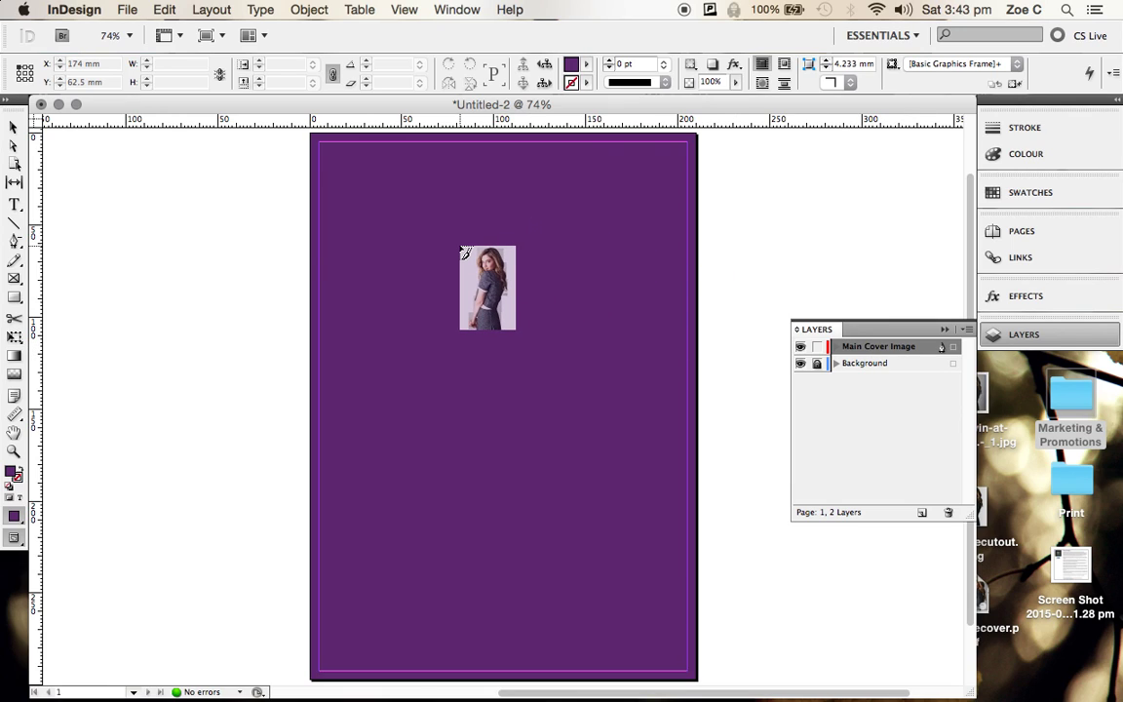
pyautogui.click(458, 244)
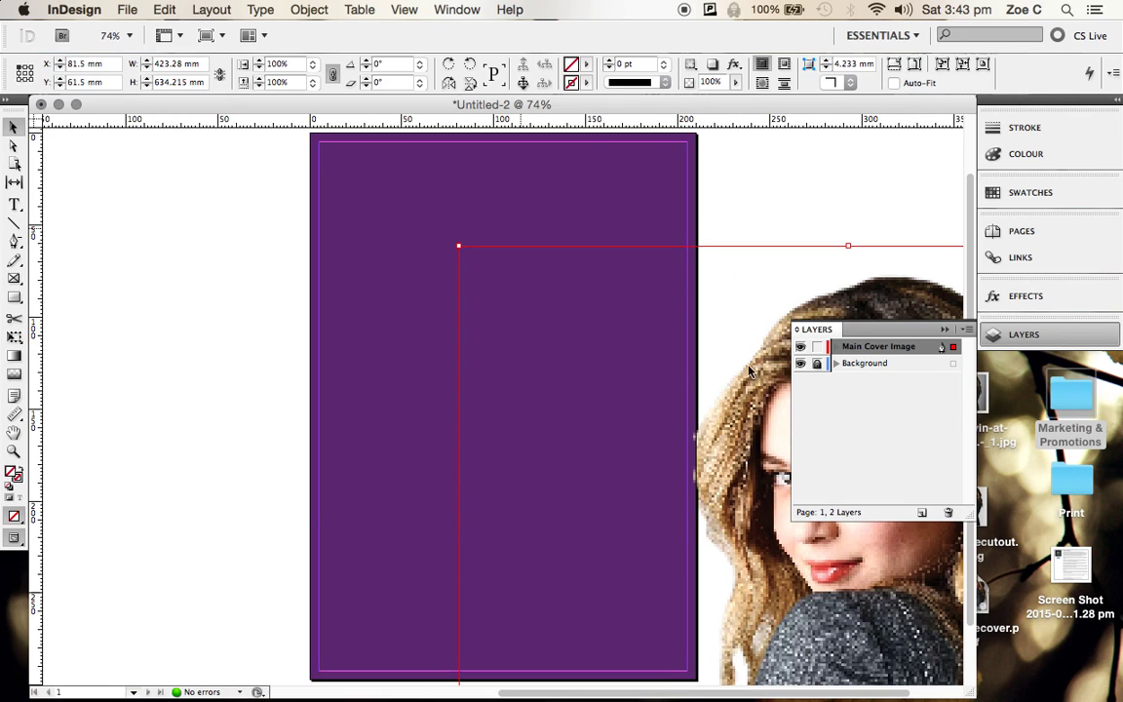
pyautogui.hscroll(5, 738, 371)
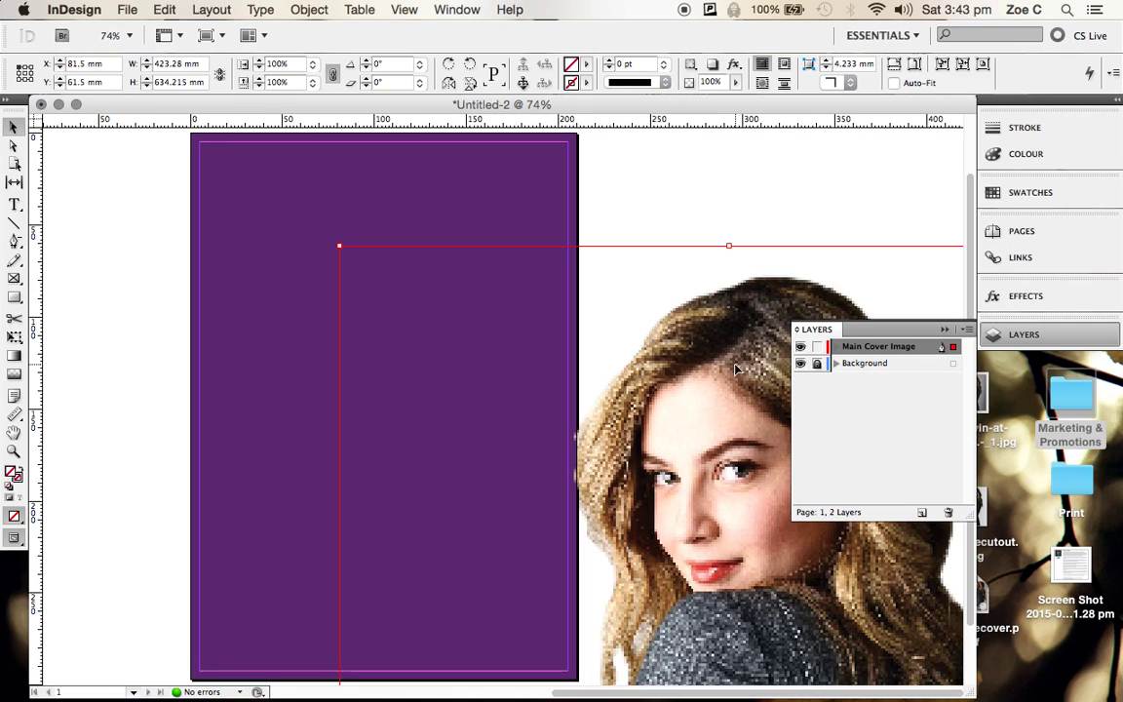
pyautogui.scroll(-3, 738, 371)
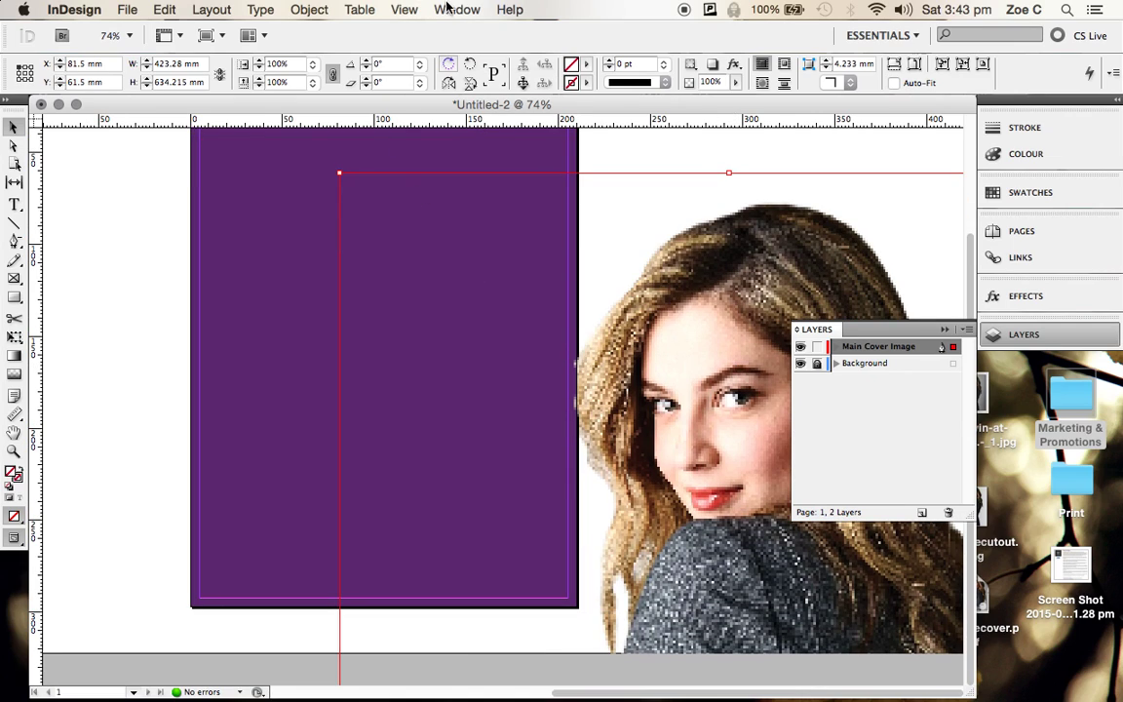
# Switch View > Display Performance to High Quality Display.
pyautogui.click(447, 9)
pyautogui.moveTo(401, 10)
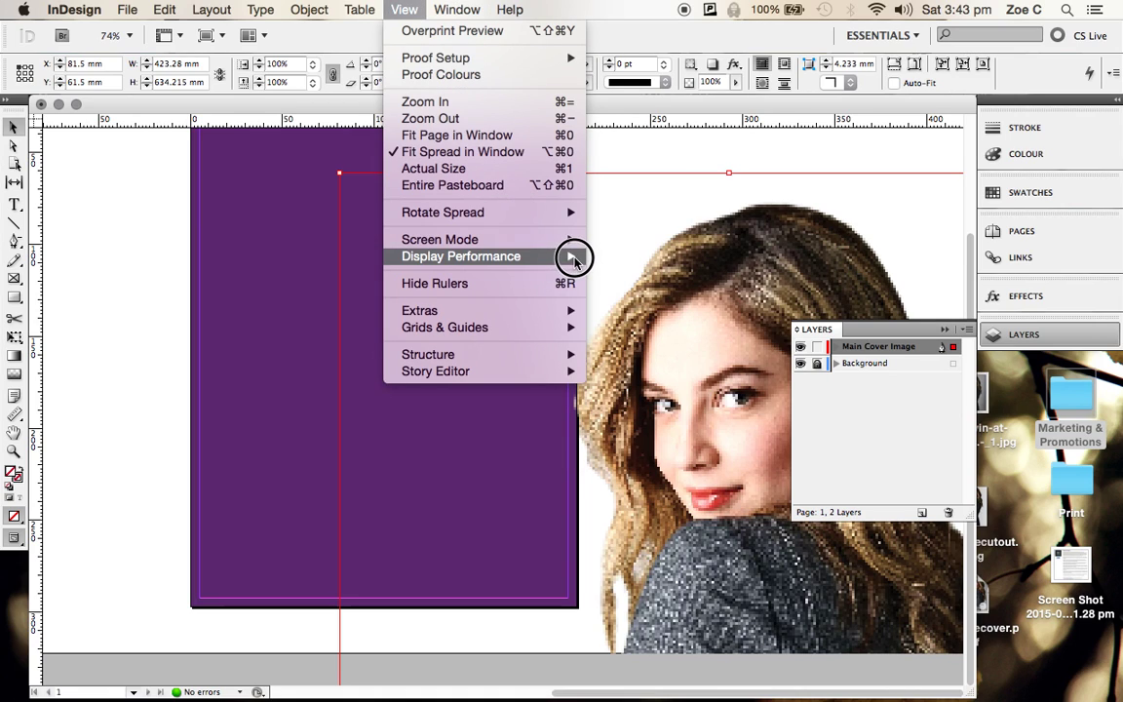
pyautogui.moveTo(574, 256)
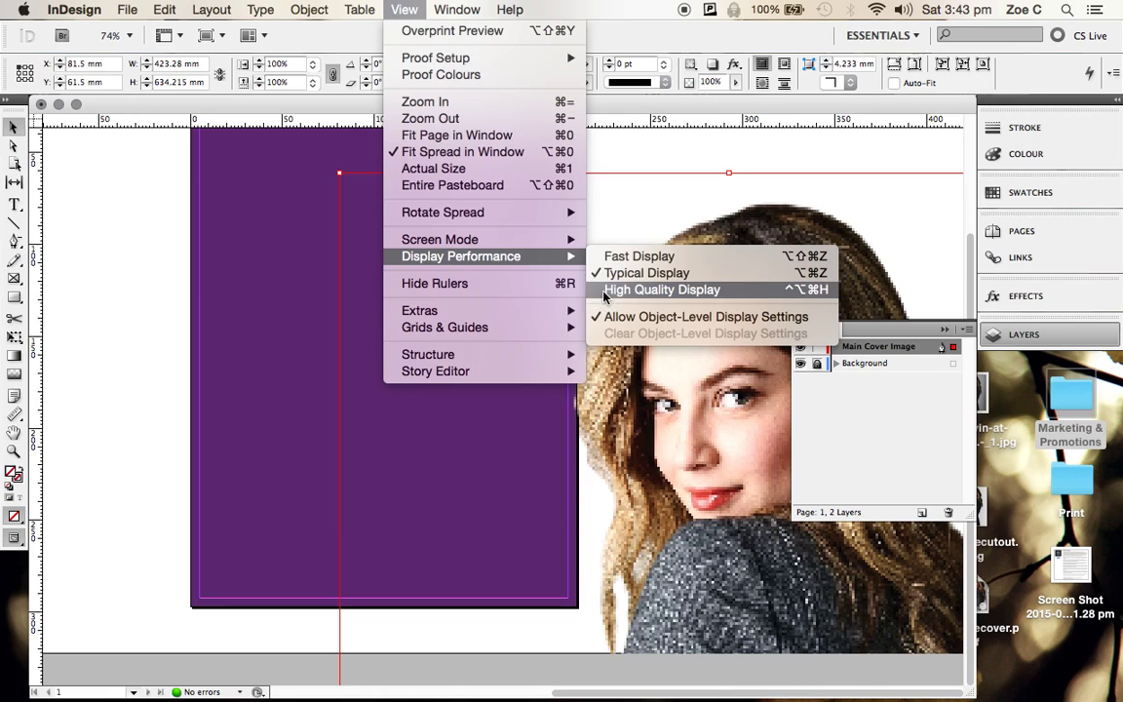
pyautogui.click(643, 290)
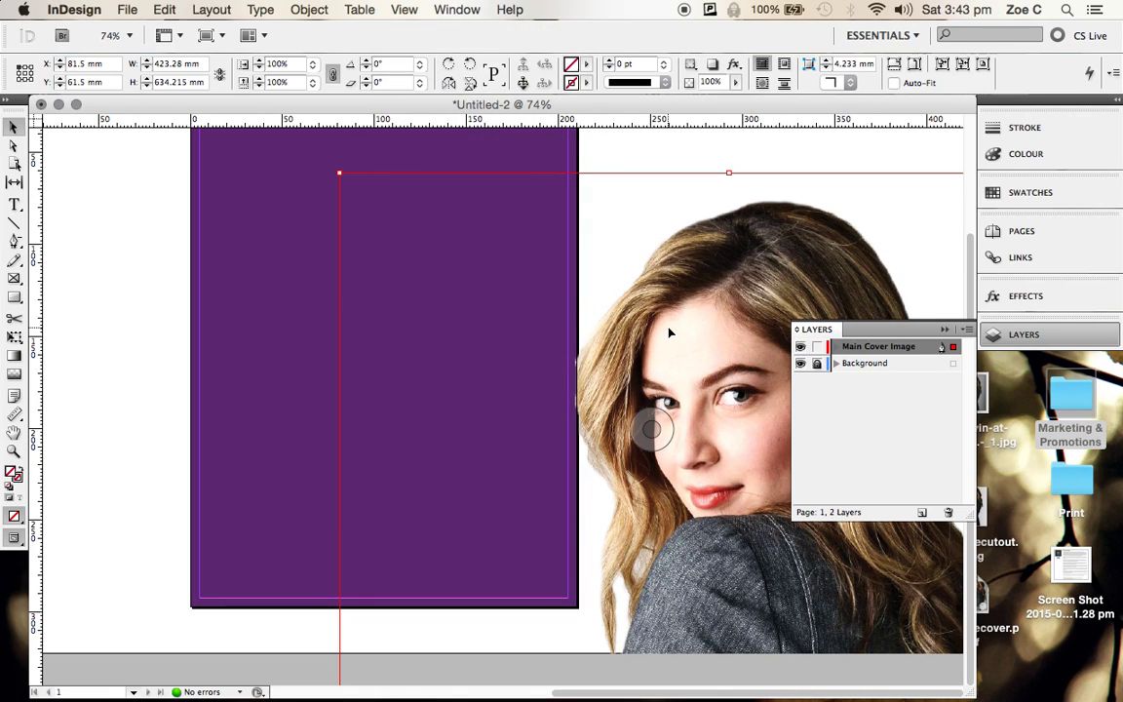
# Scale the model photo down to 226.465 × 339.32 mm and centre it at the page top.
pyautogui.press('super+minus')
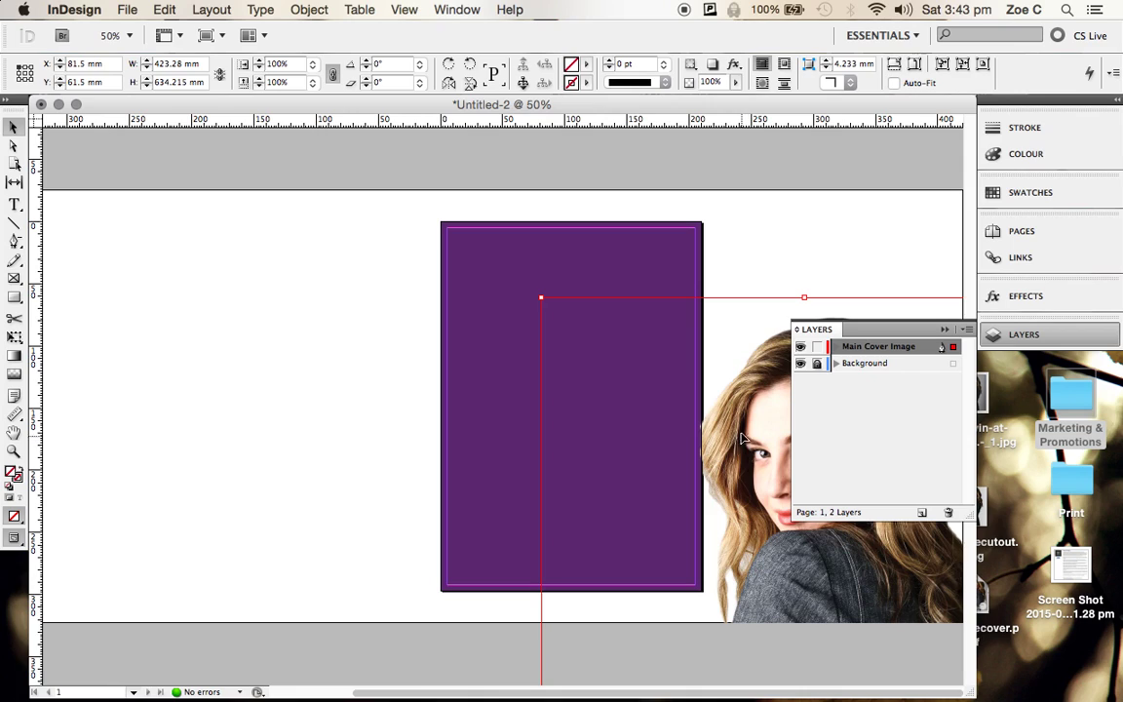
pyautogui.moveTo(742, 437); pyautogui.dragTo(543, 369)
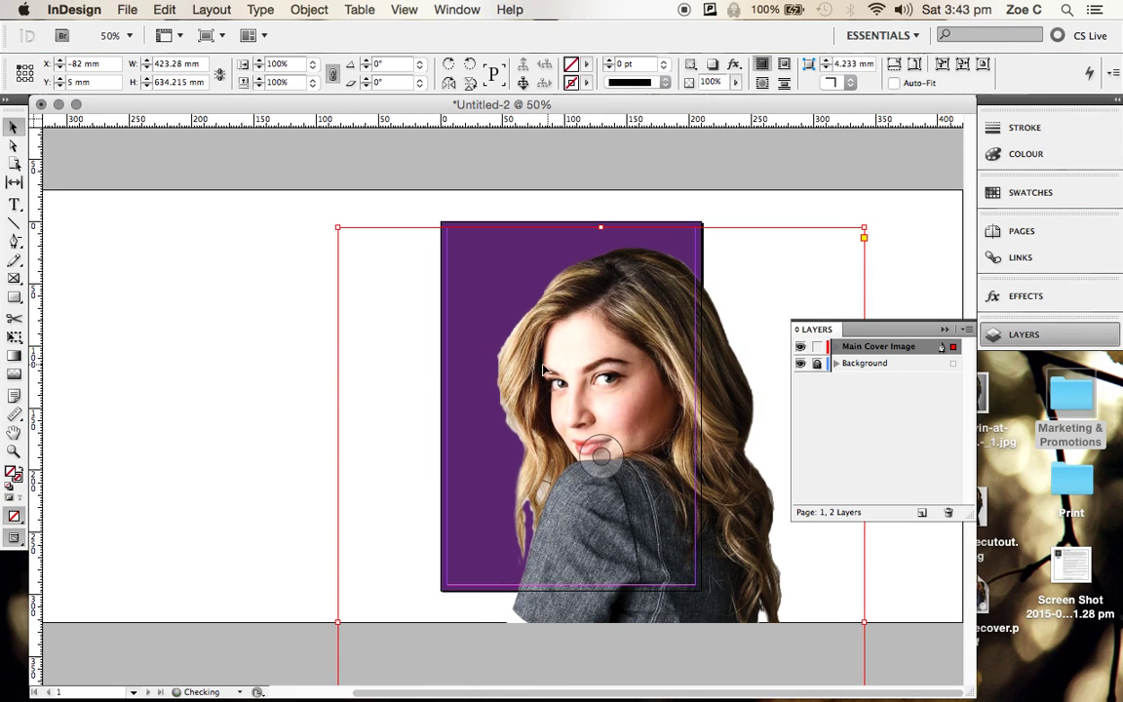
pyautogui.click(14, 336)
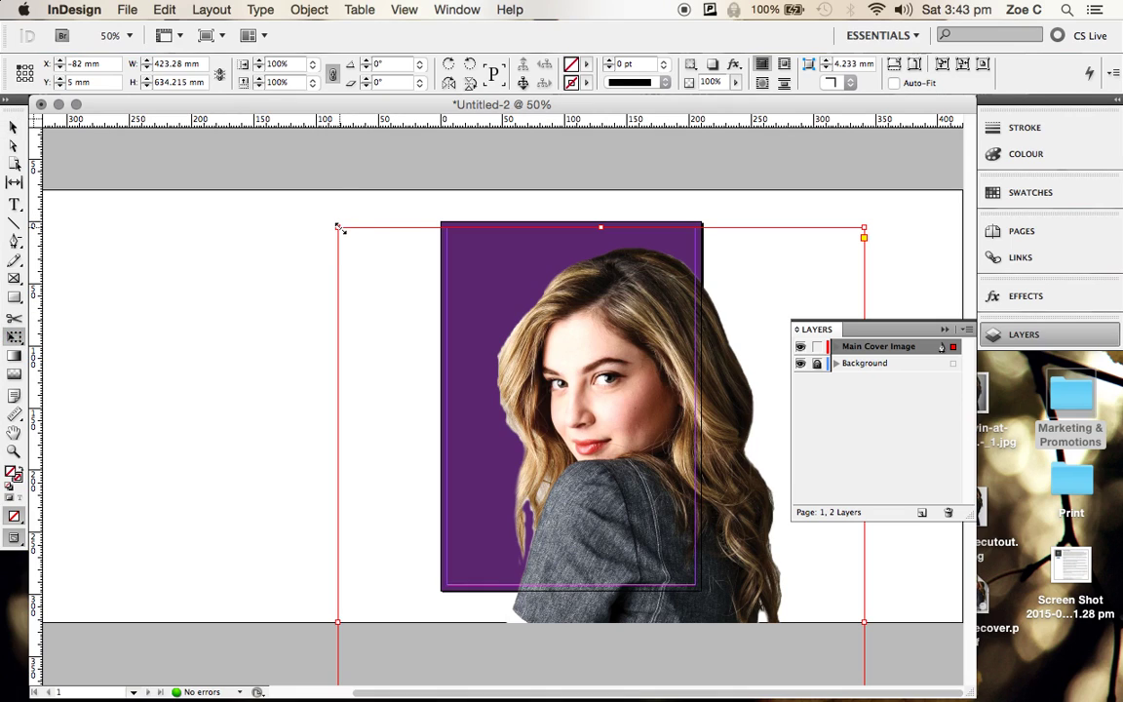
pyautogui.moveTo(338, 228); pyautogui.dragTo(499, 468)
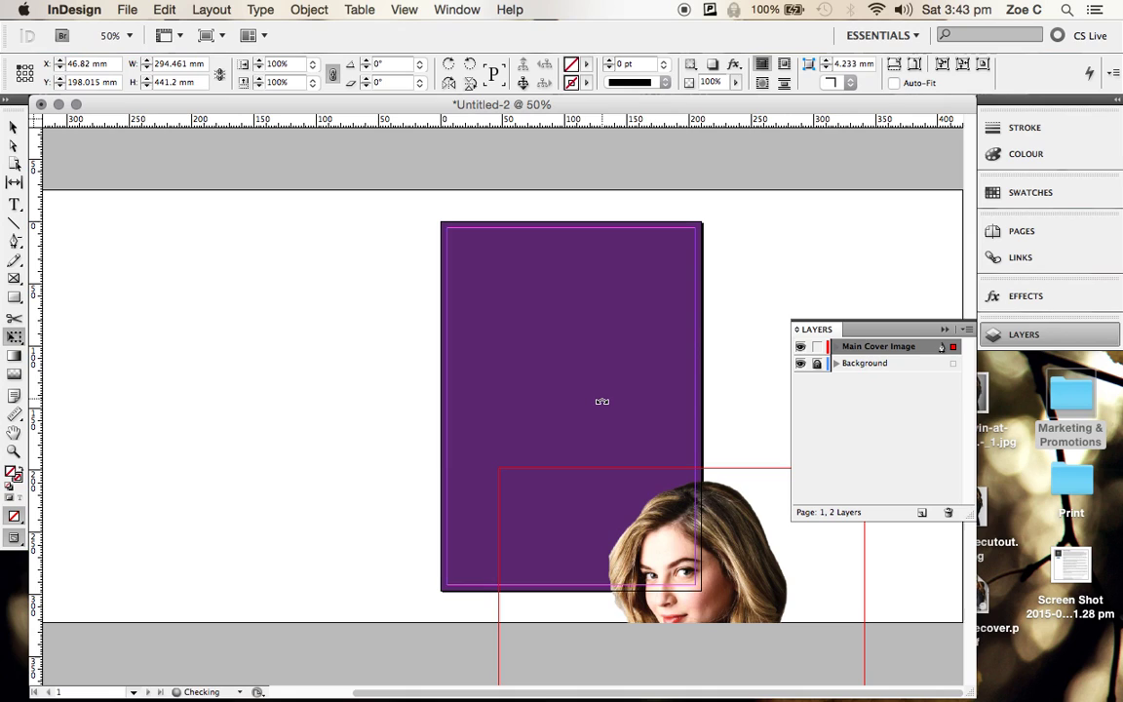
pyautogui.moveTo(665, 526); pyautogui.dragTo(538, 267)
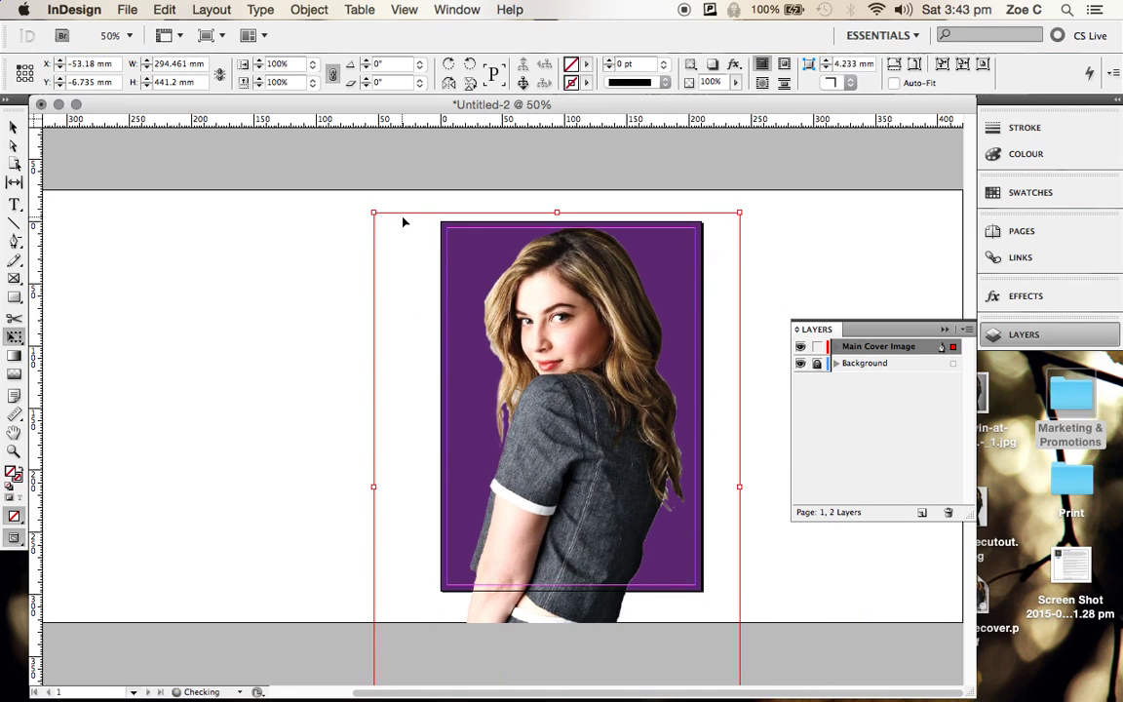
pyautogui.moveTo(373, 213); pyautogui.dragTo(498, 315)
pyautogui.moveTo(606, 366)
pyautogui.mouseDown()
pyautogui.moveTo(646, 321)
pyautogui.moveTo(609, 342)
pyautogui.mouseUp()
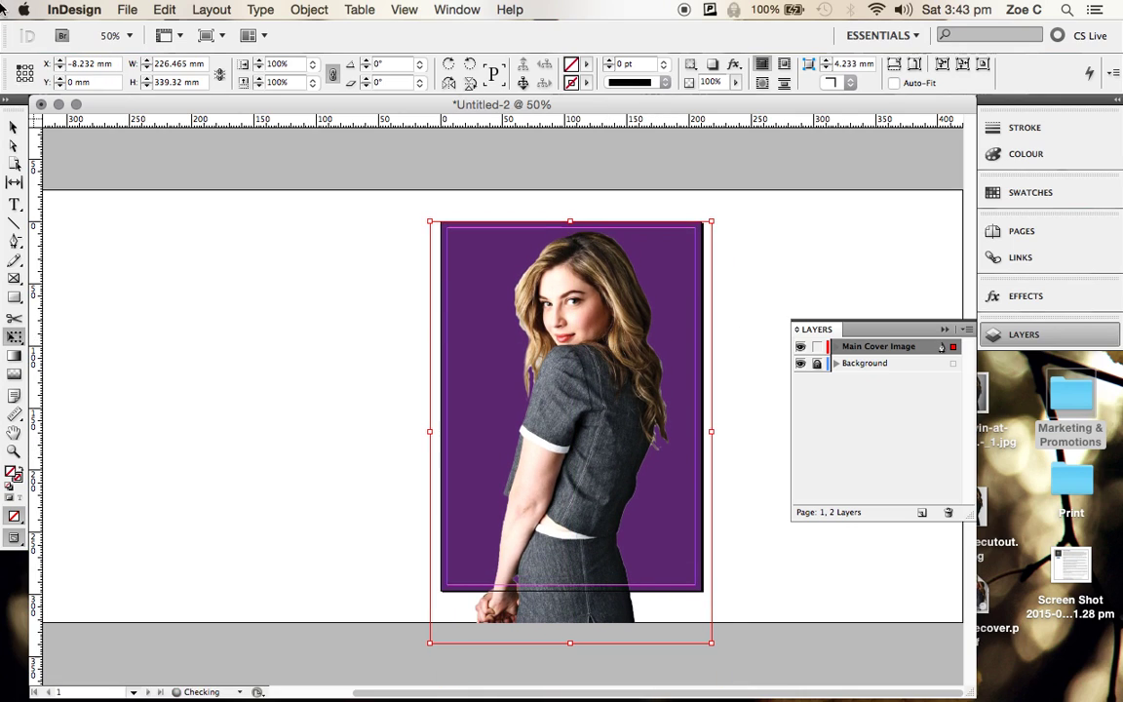
pyautogui.click(13, 126)
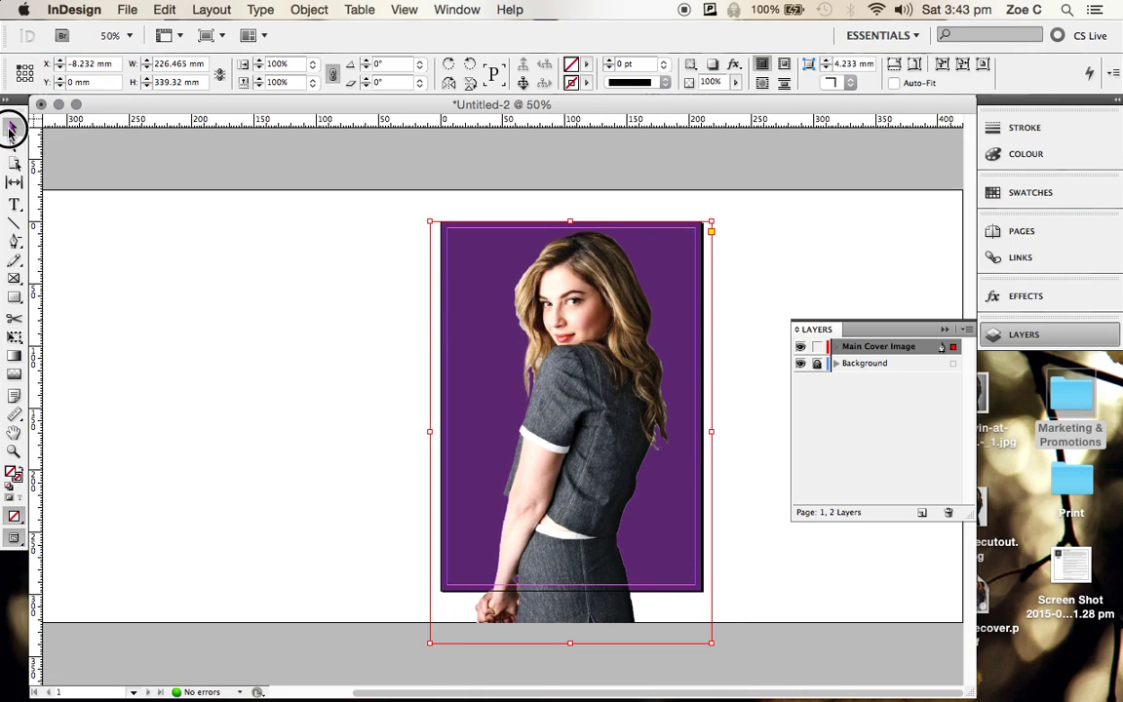
# Nudge the model photo within its frame, then lock the Main Cover Image layer.
pyautogui.click(191, 279)
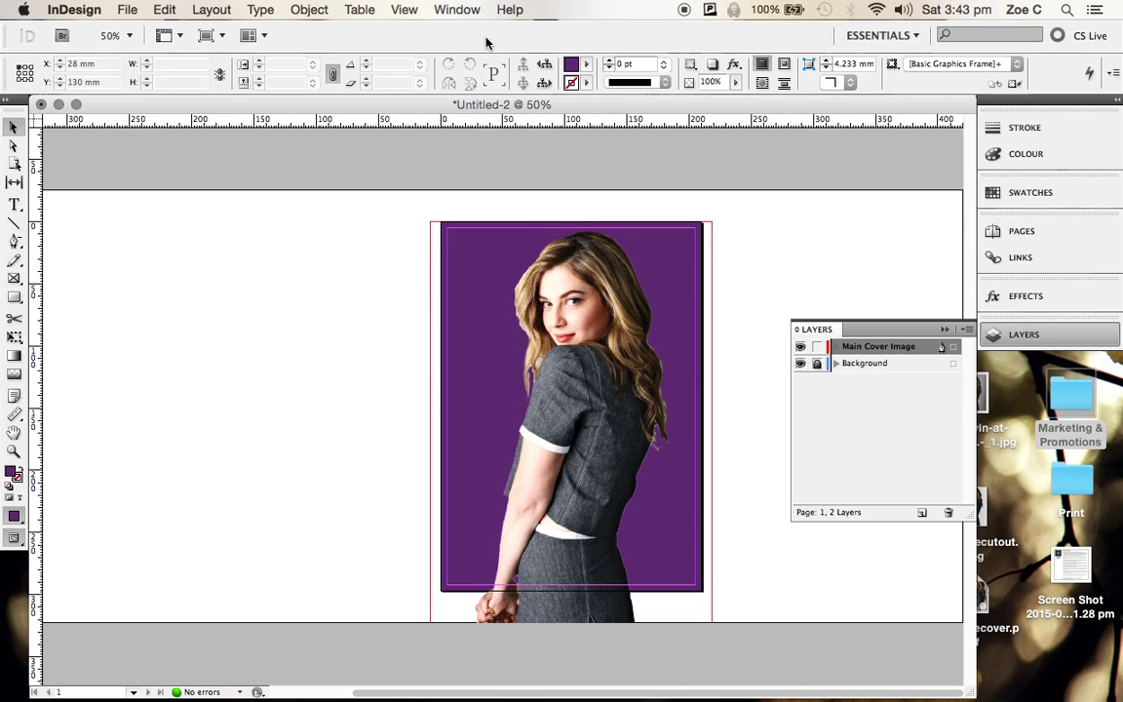
pyautogui.click(484, 546)
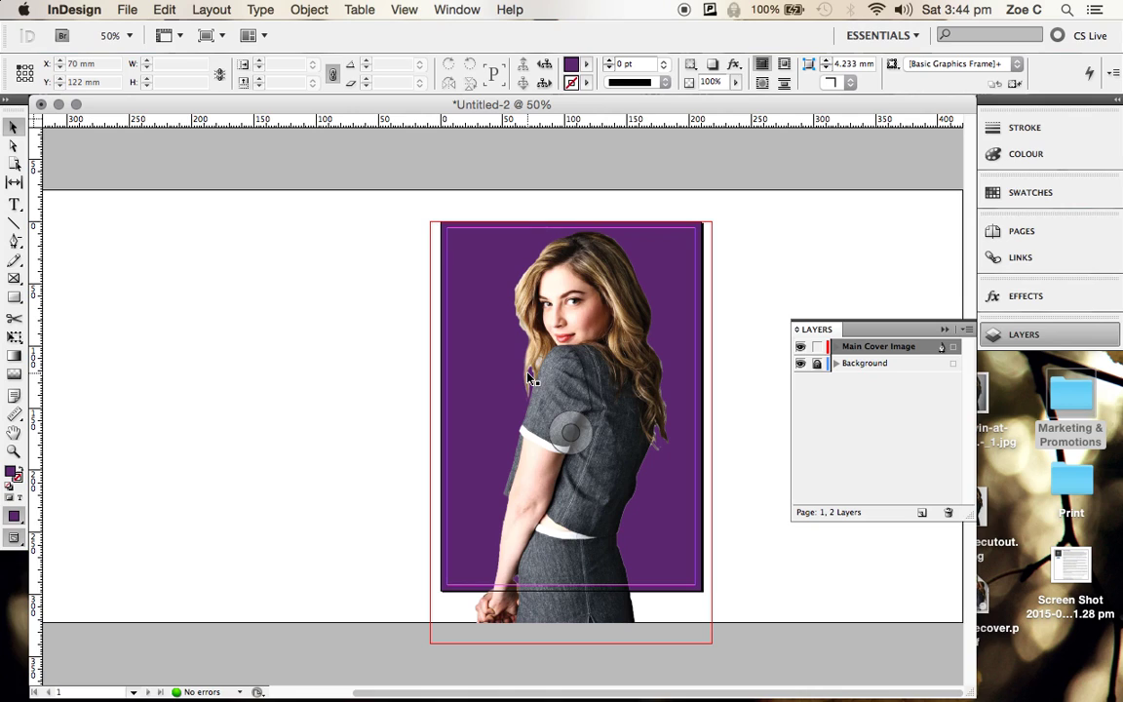
pyautogui.click(615, 364)
pyautogui.moveTo(576, 373)
pyautogui.mouseDown()
pyautogui.moveTo(548, 371)
pyautogui.moveTo(582, 388)
pyautogui.moveTo(573, 383)
pyautogui.mouseUp()
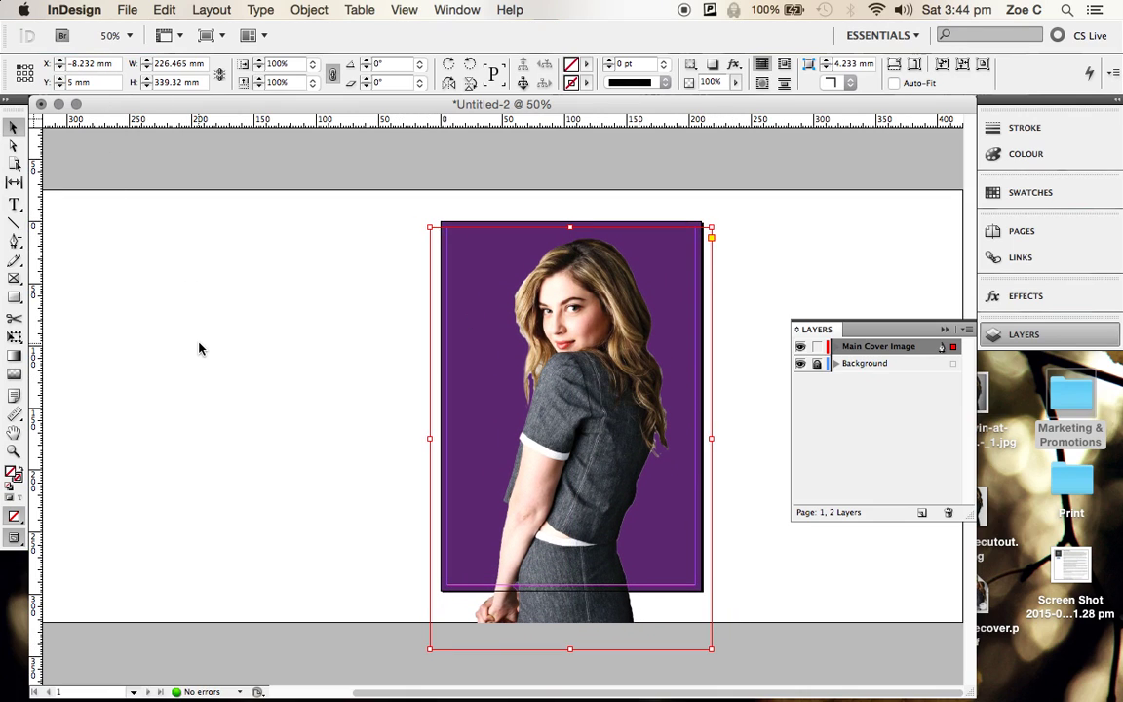
pyautogui.click(817, 347)
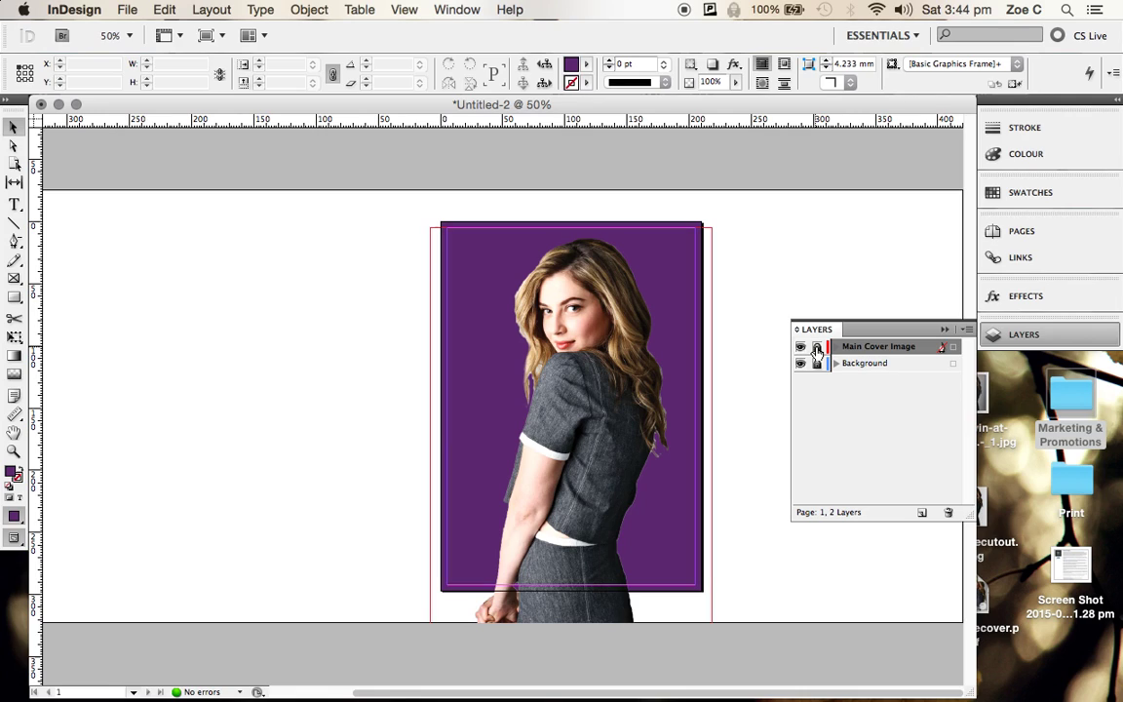
# Add a third layer on top of the stack and rename it Masthead.
pyautogui.click(921, 514)
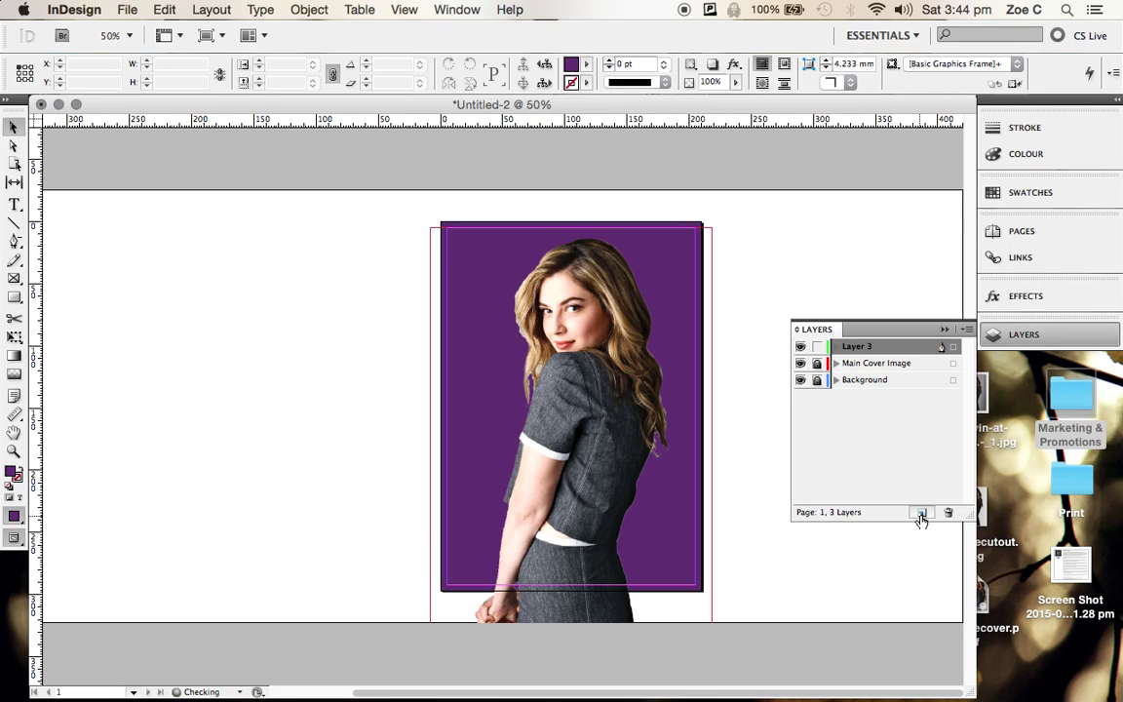
pyautogui.click(848, 348)
pyautogui.doubleClick(848, 348)
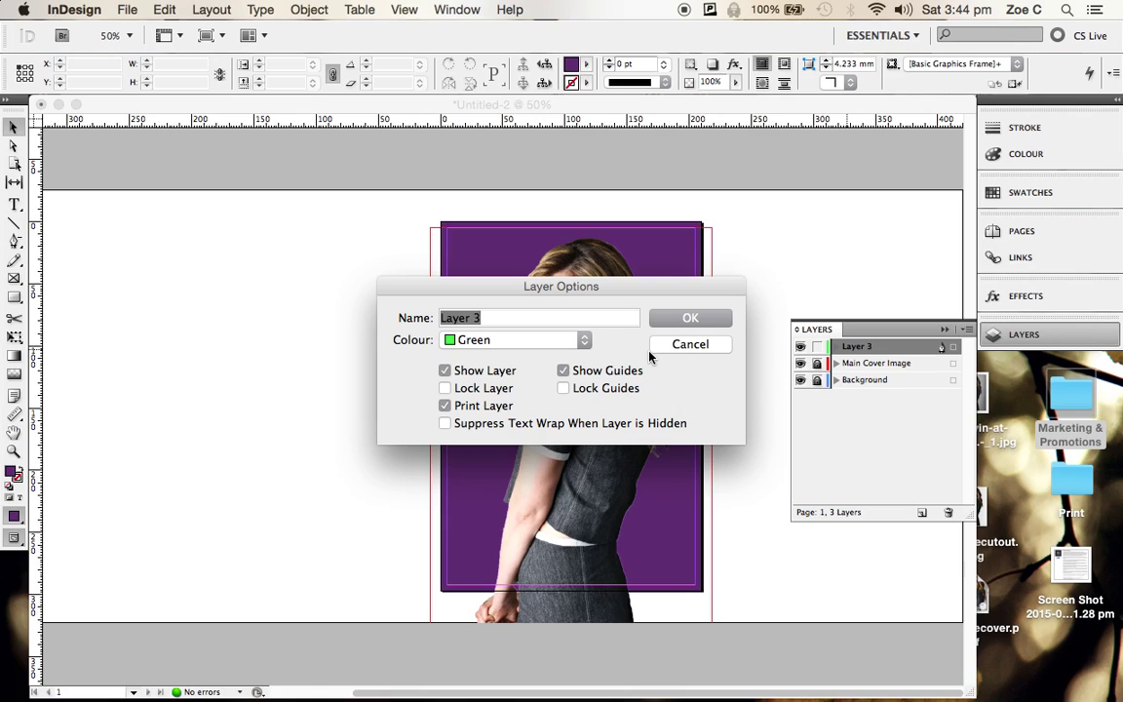
pyautogui.write('Masthead')
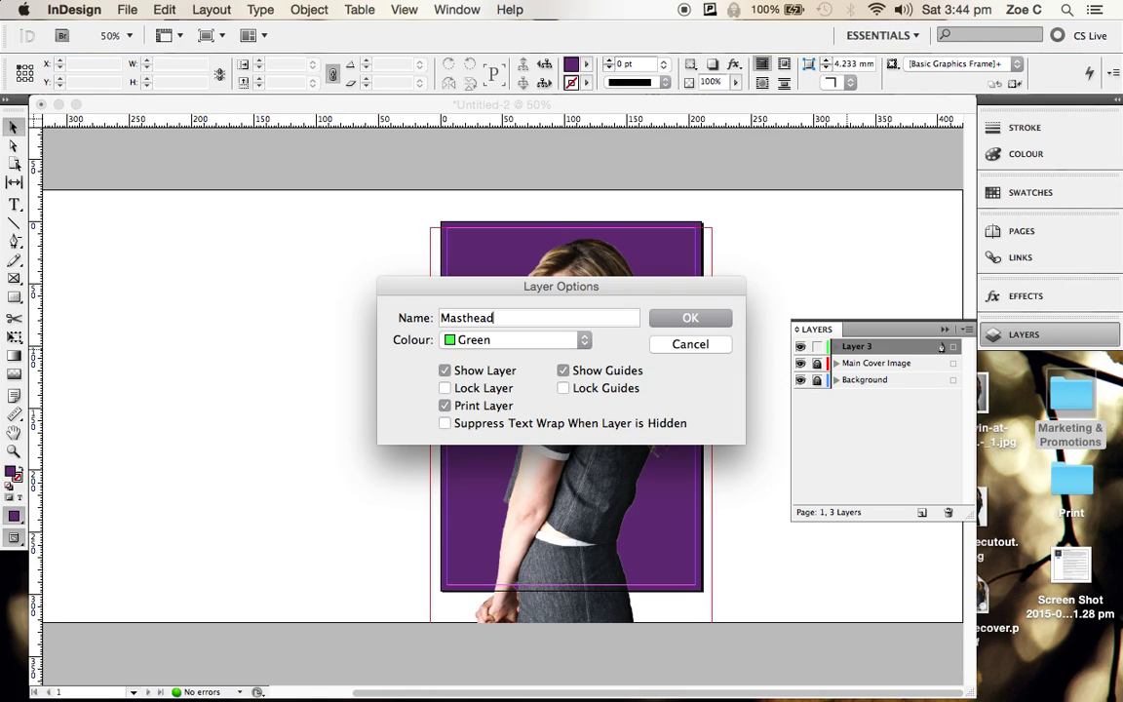
pyautogui.press('Return')
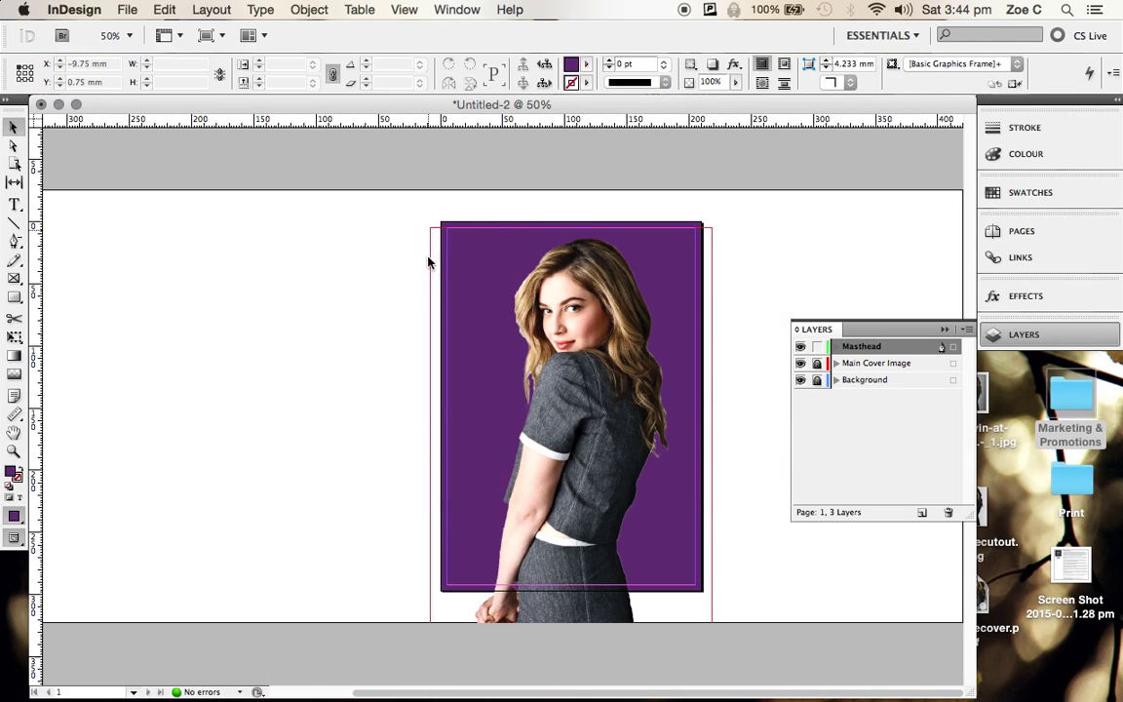
pyautogui.click(11, 205)
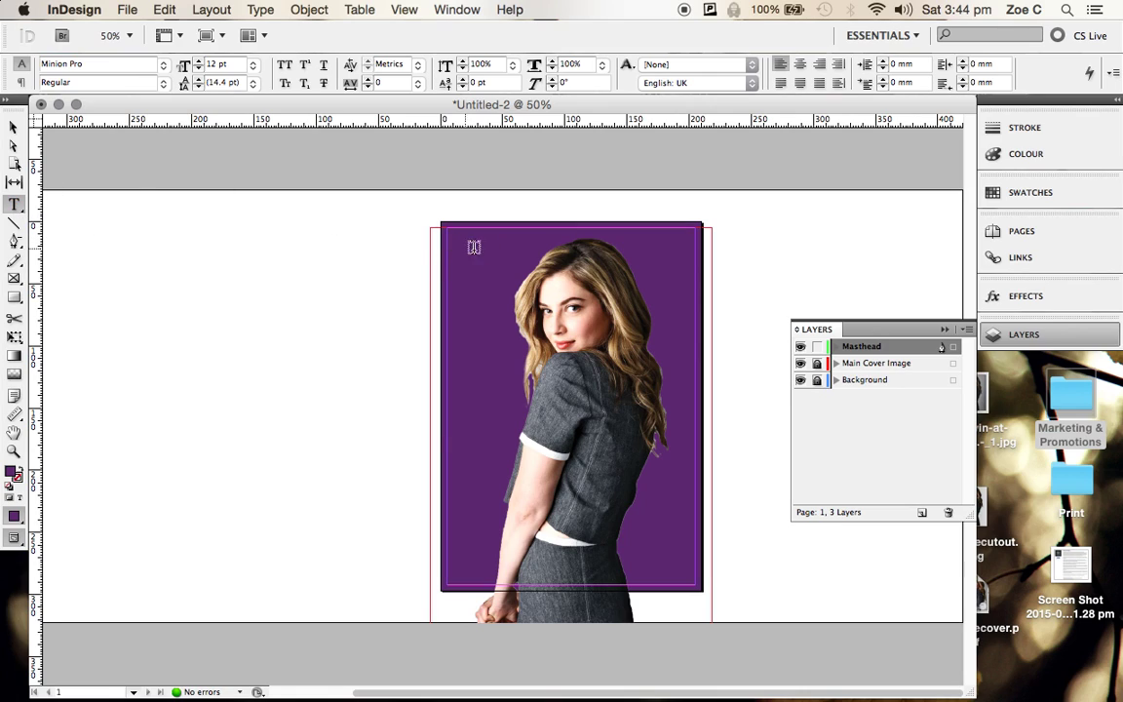
# Draw a text frame across the cover's top and set its font to Pincoyablack Black.
pyautogui.moveTo(447, 234); pyautogui.dragTo(693, 294)
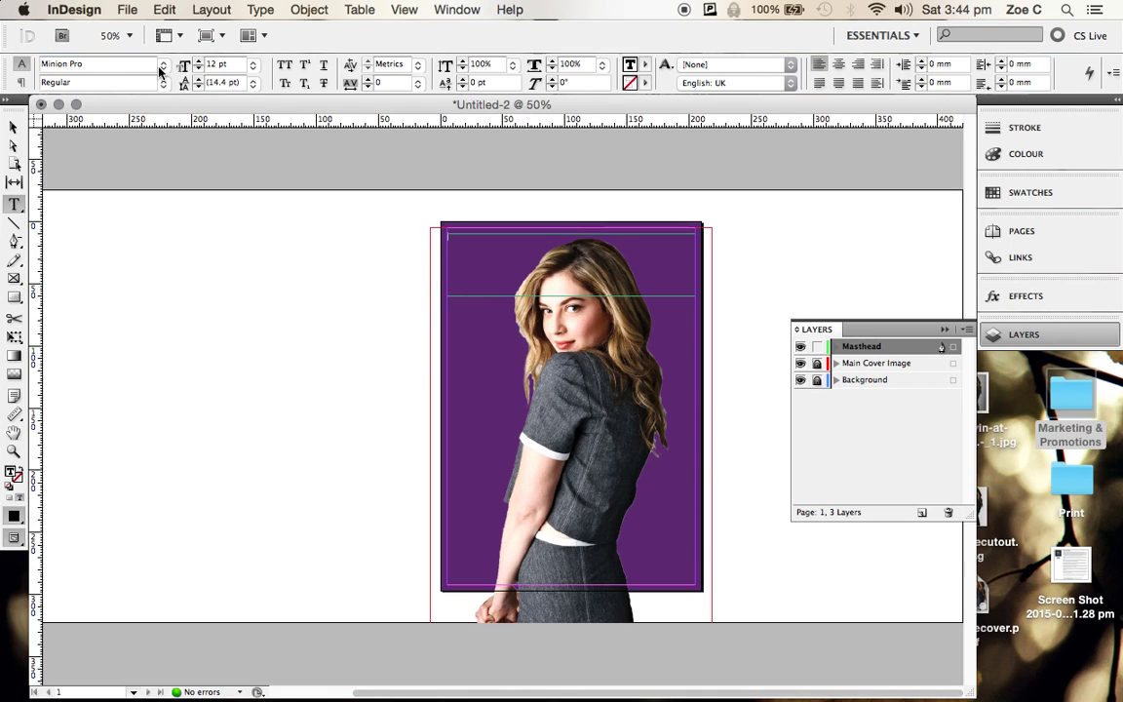
pyautogui.click(162, 67)
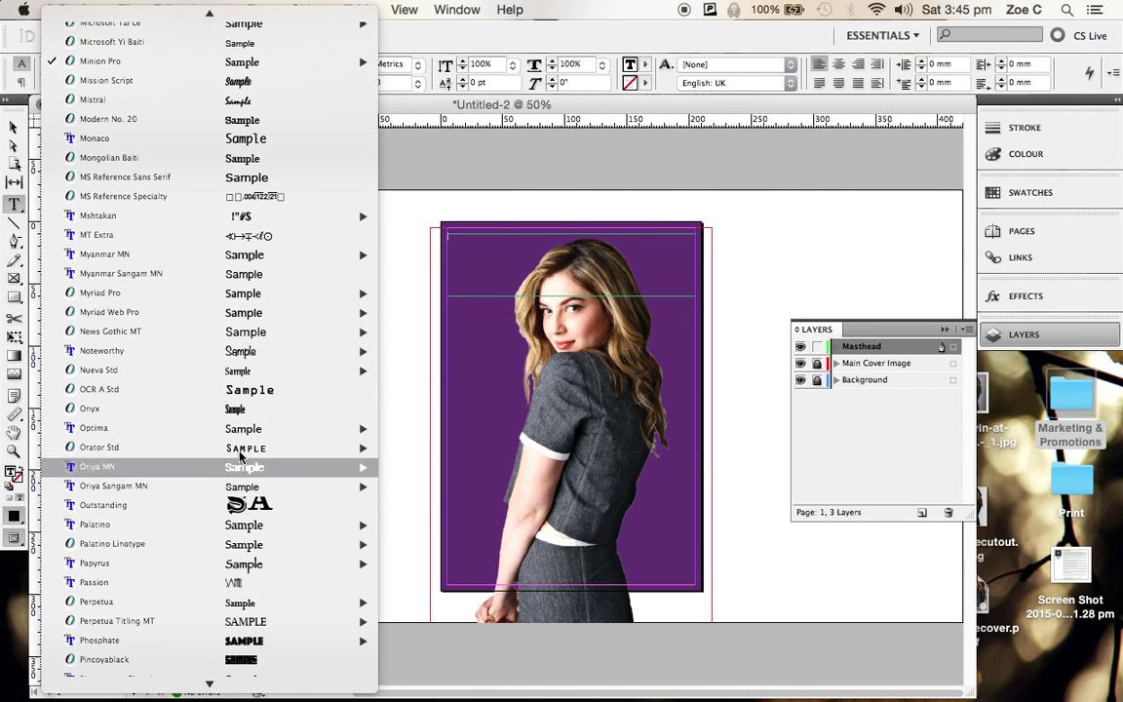
pyautogui.moveTo(239, 426)
pyautogui.scroll(-5, 239, 426)
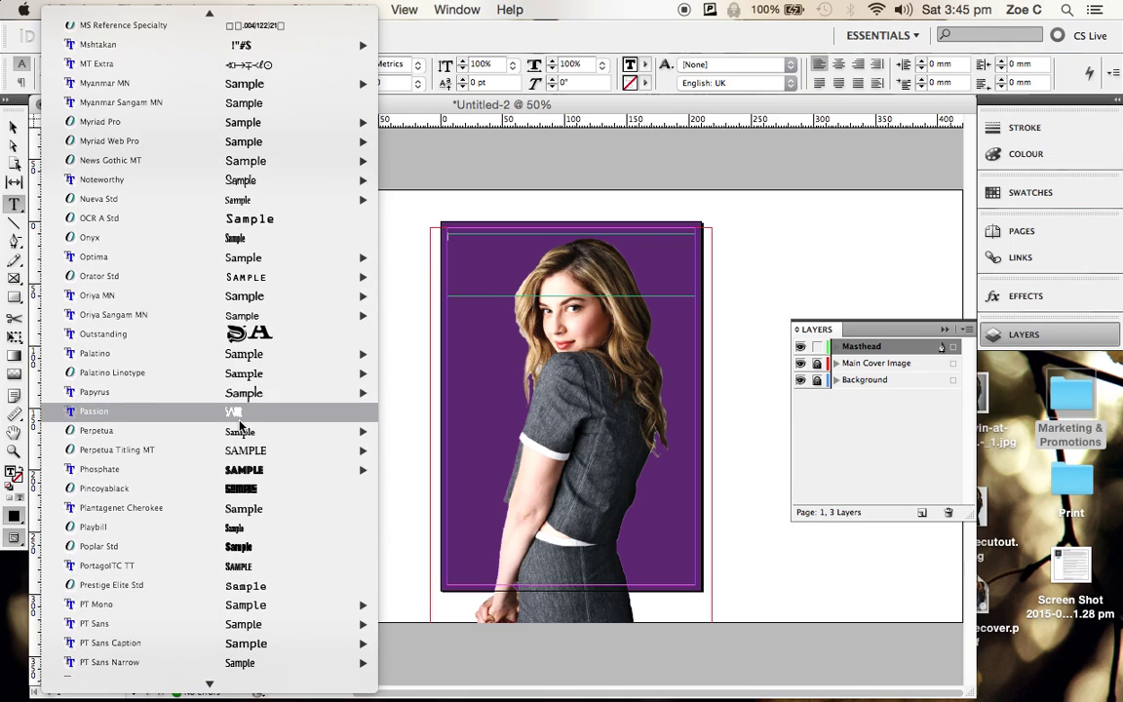
pyautogui.scroll(-1, 238, 426)
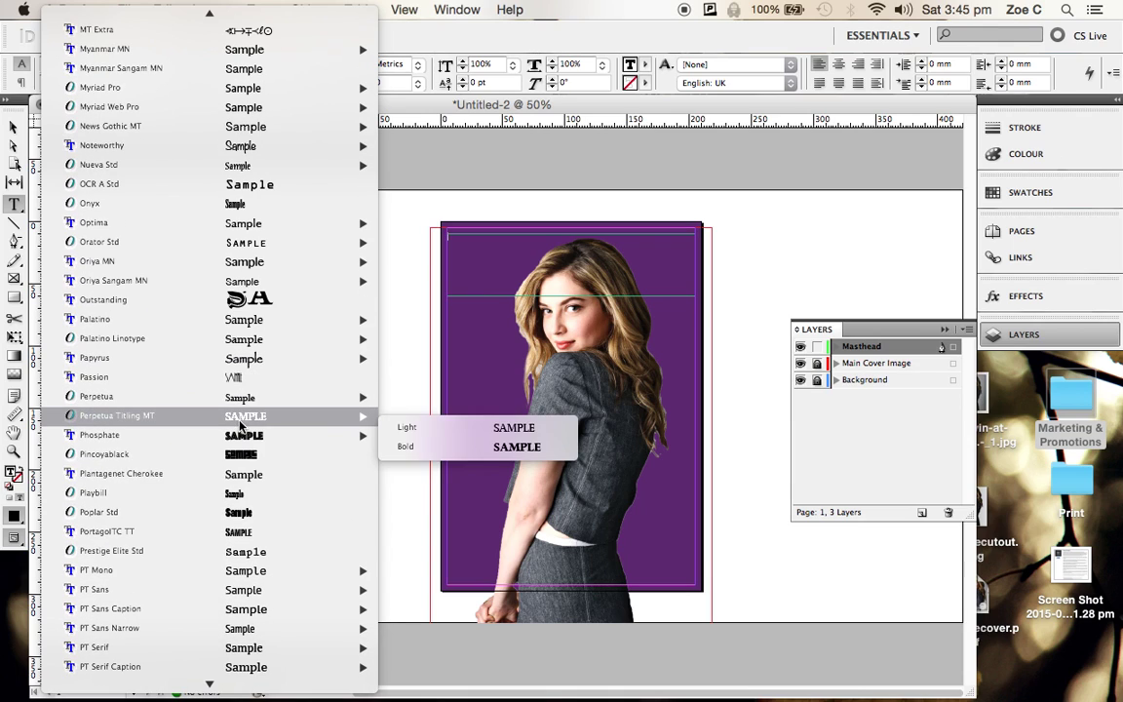
pyautogui.click(267, 463)
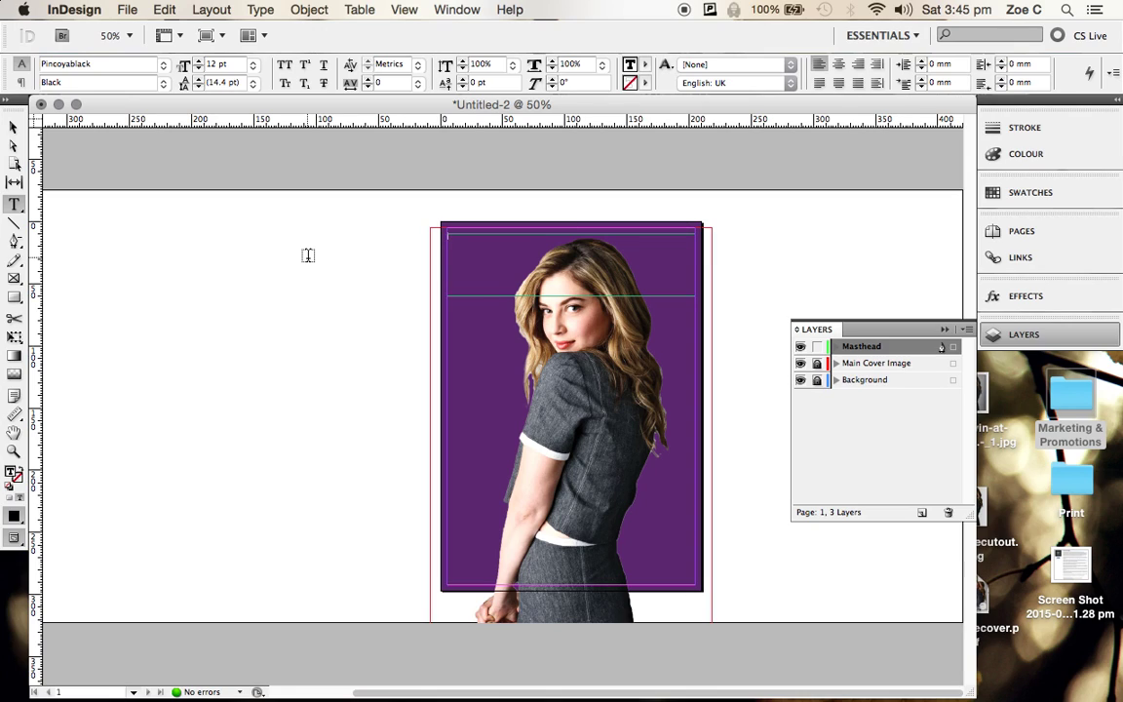
pyautogui.click(448, 235)
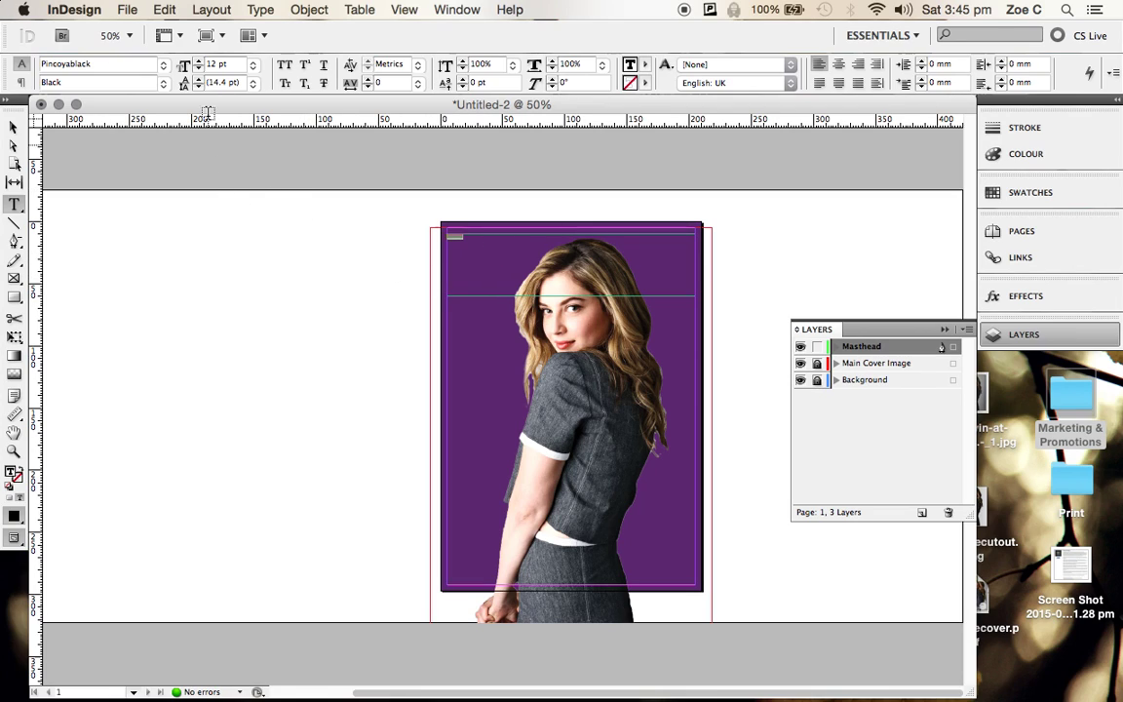
# Set the RUNWAY masthead text to 130 pt.
pyautogui.click(198, 61)
pyautogui.click(214, 64)
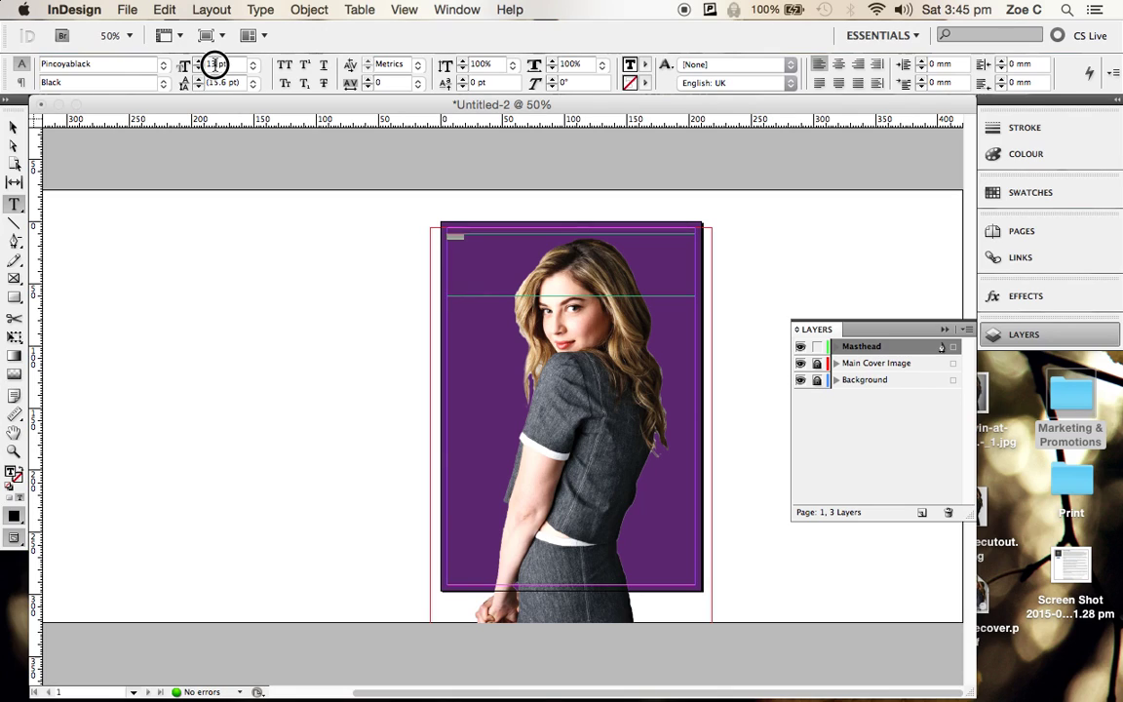
pyautogui.press('BackSpace')
pyautogui.write('30')
pyautogui.press('Return')
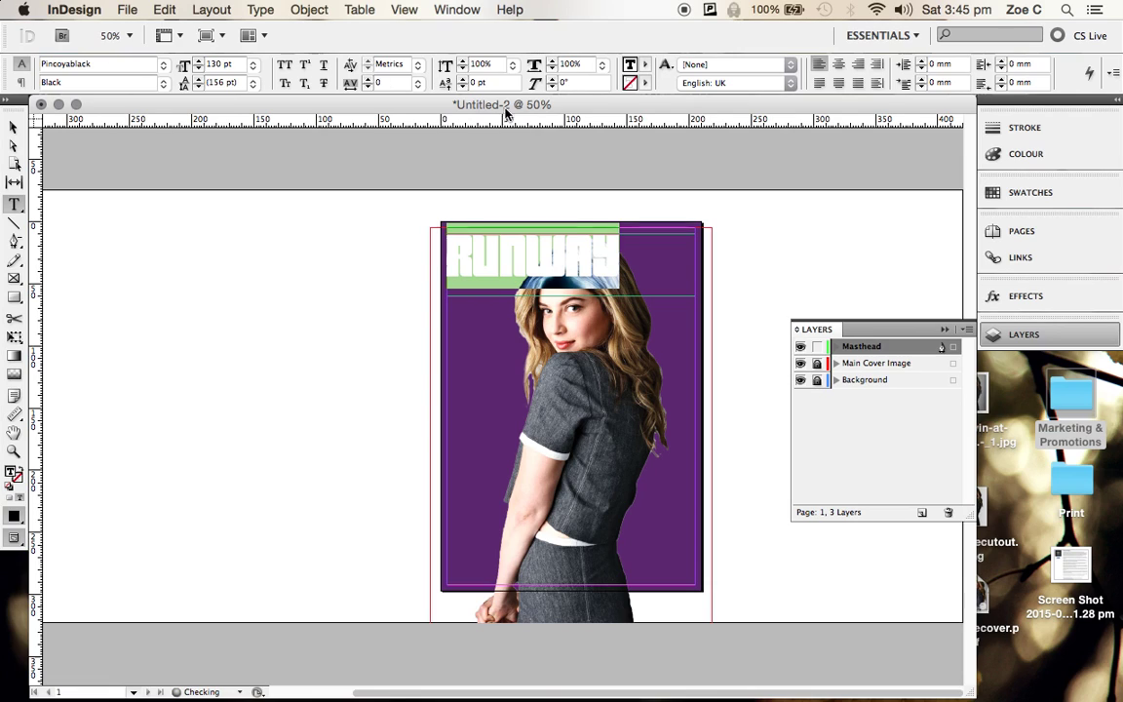
pyautogui.click(520, 234)
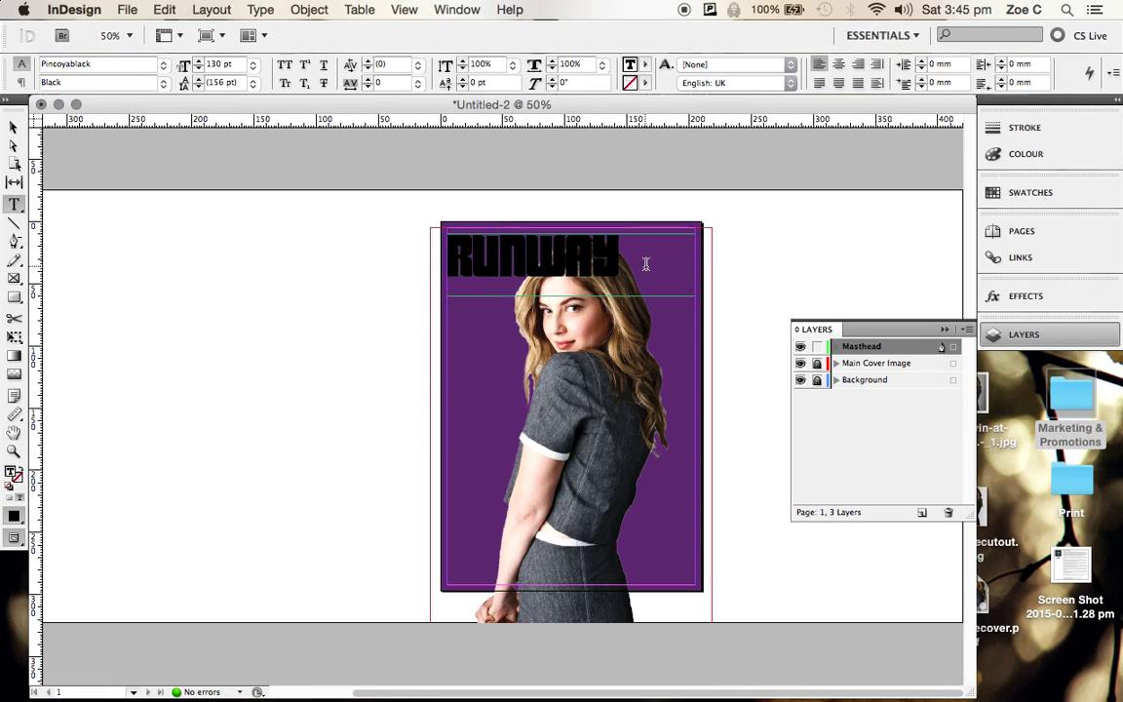
# Step the RUNWAY font size up from 130 pt to 159 pt.
pyautogui.moveTo(645, 263); pyautogui.dragTo(396, 243)
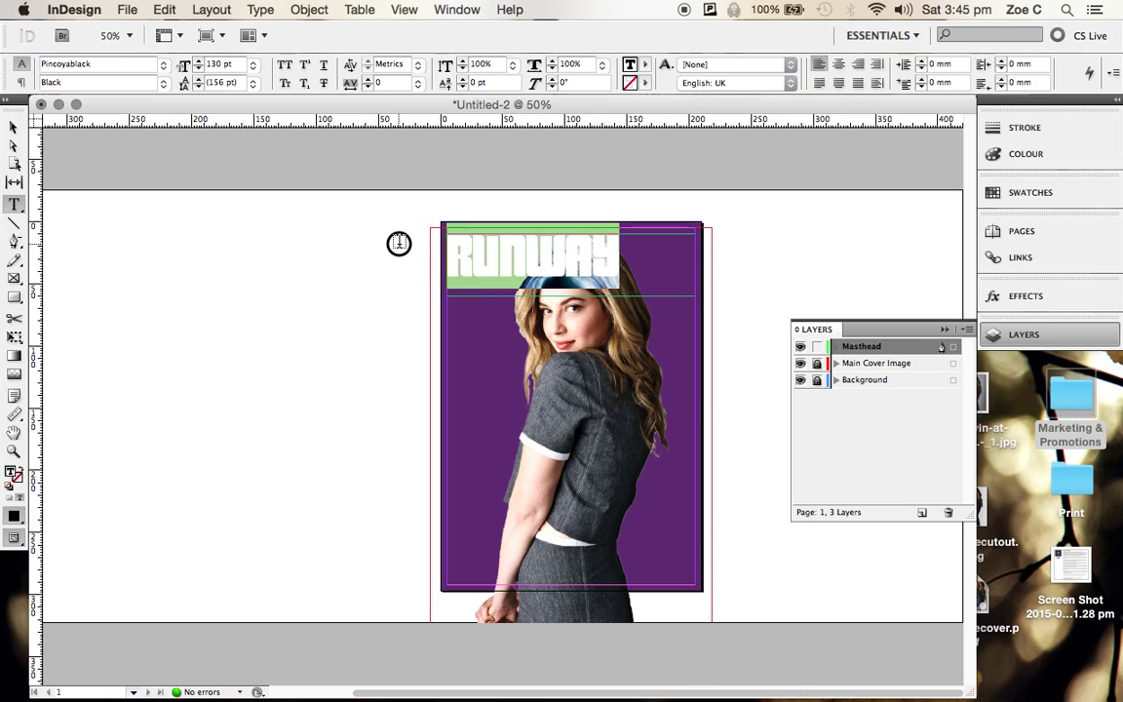
pyautogui.click(198, 61)
pyautogui.click(198, 61)
pyautogui.click(198, 62)
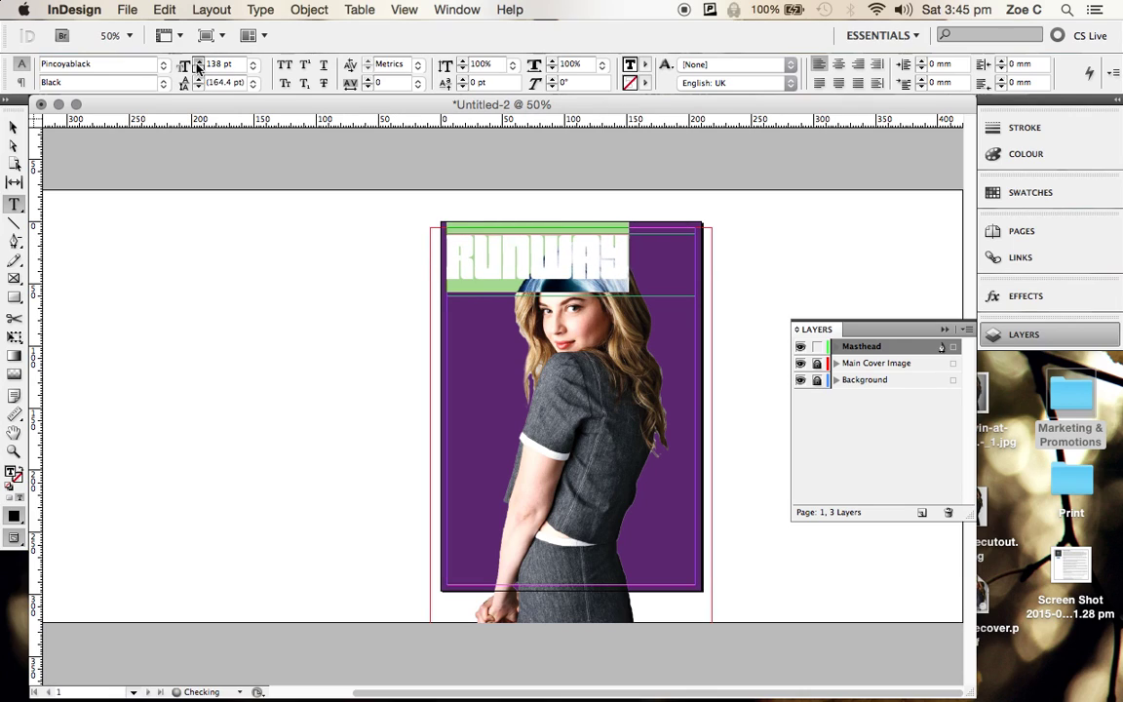
pyautogui.click(197, 61)
pyautogui.click(197, 61)
pyautogui.click(198, 61)
pyautogui.click(198, 62)
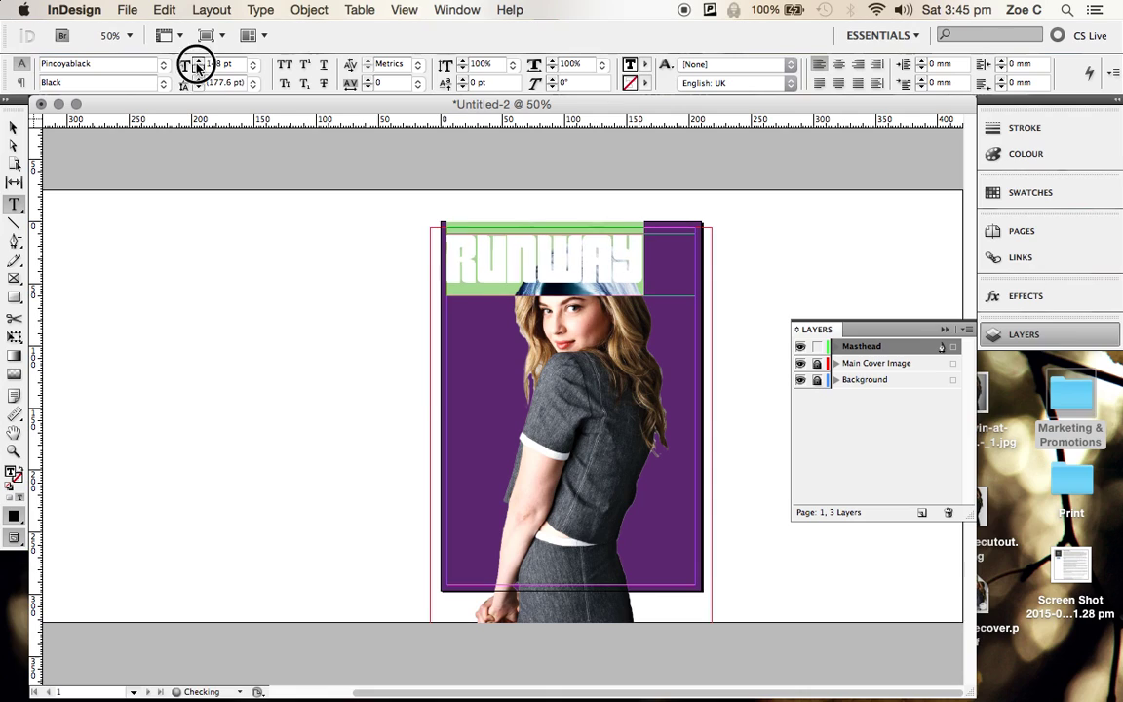
pyautogui.click(198, 61)
pyautogui.click(198, 61)
pyautogui.click(198, 62)
pyautogui.click(198, 61)
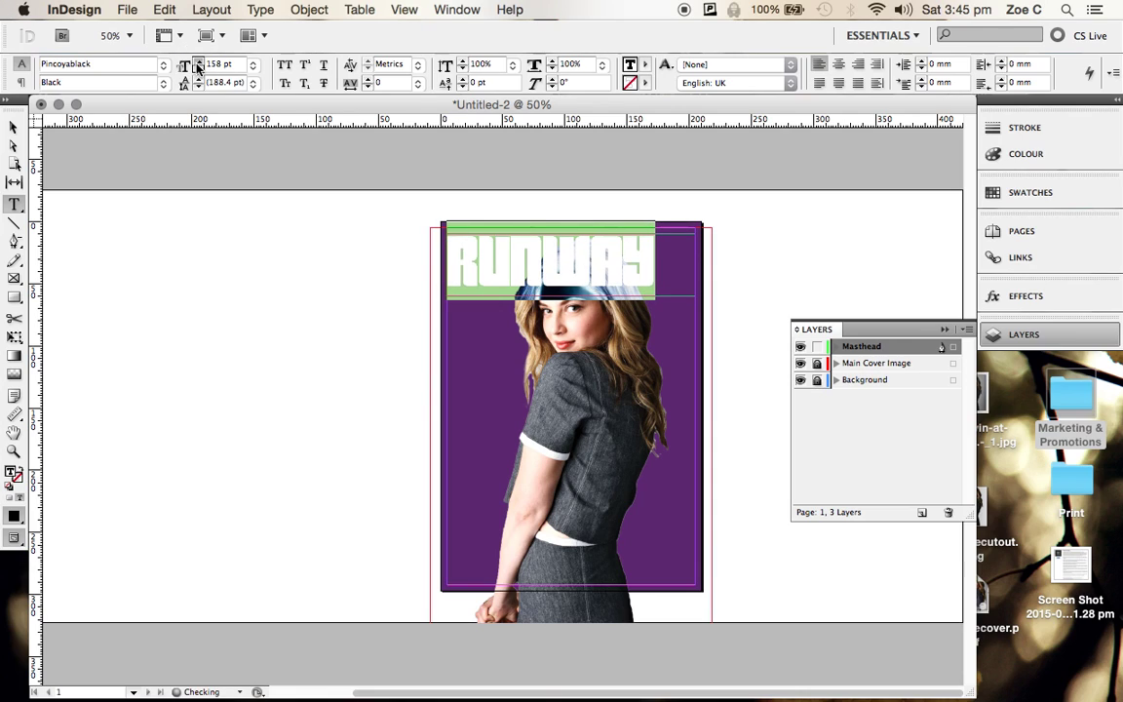
pyautogui.click(198, 61)
pyautogui.click(571, 266)
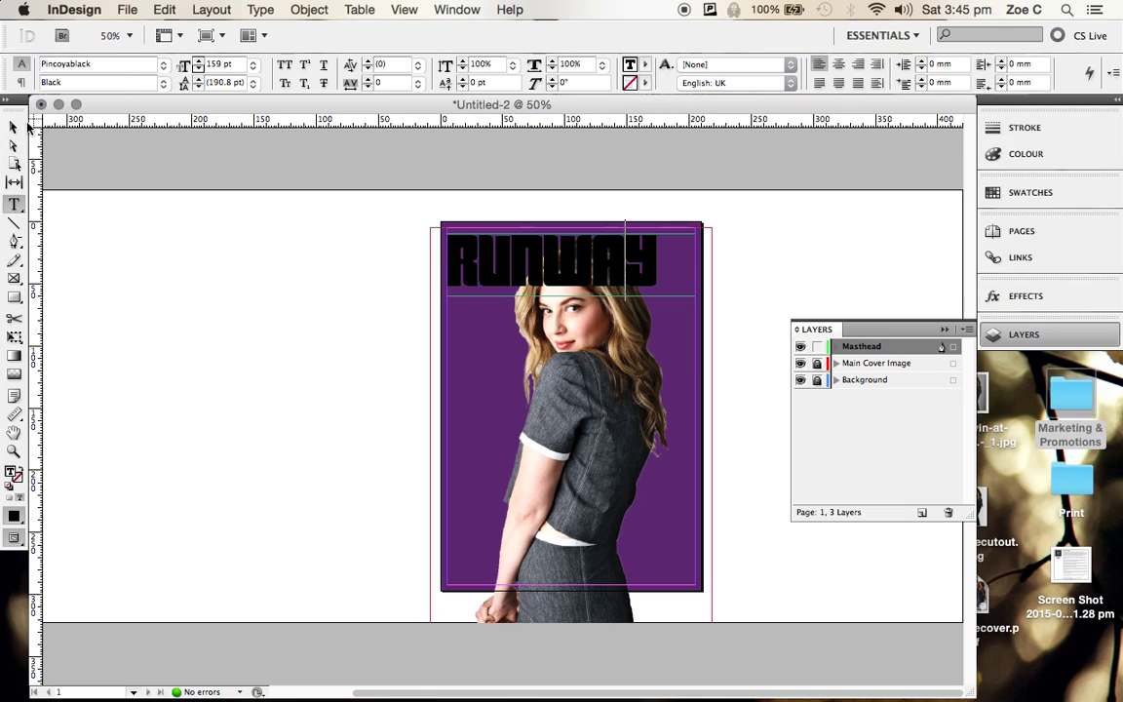
# Stretch the masthead frame wider to the right with Free Transform, to about 238 × 50 mm.
pyautogui.click(15, 338)
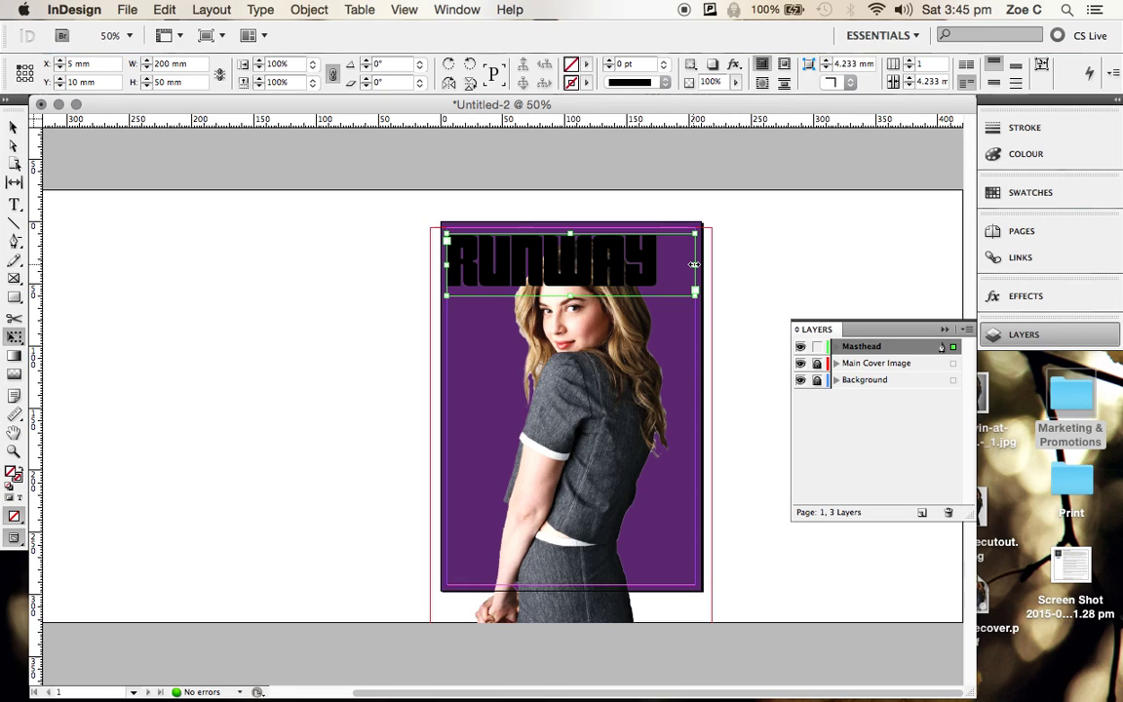
pyautogui.moveTo(695, 264); pyautogui.dragTo(742, 266)
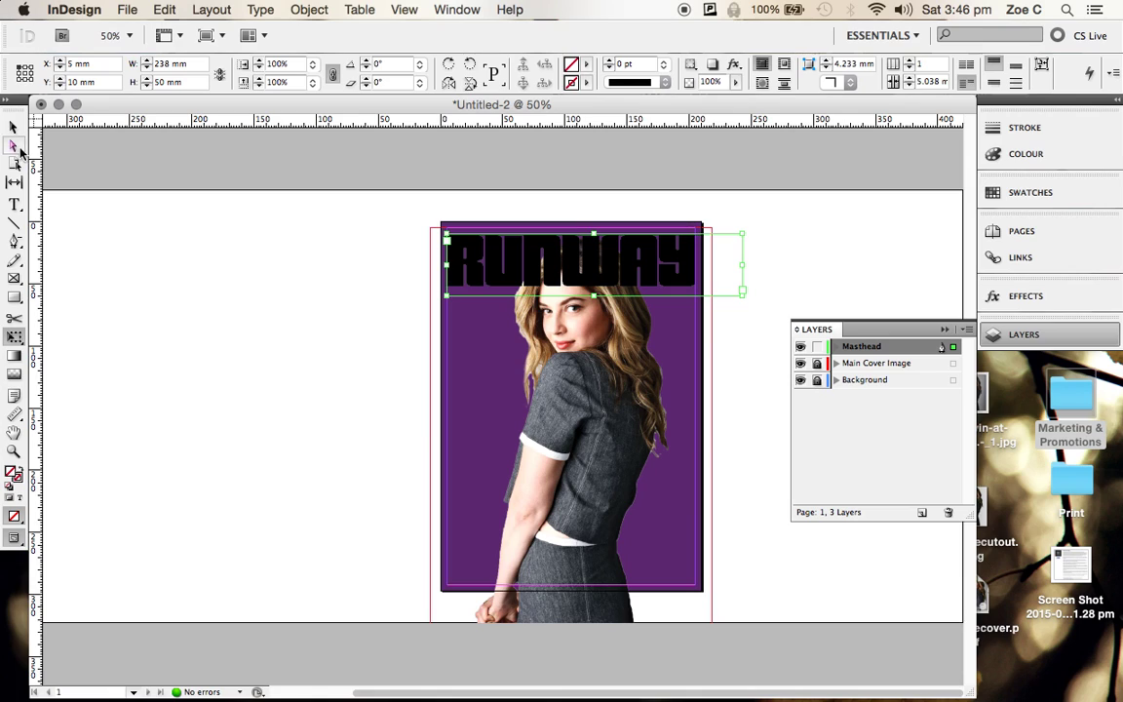
pyautogui.click(9, 125)
pyautogui.click(238, 317)
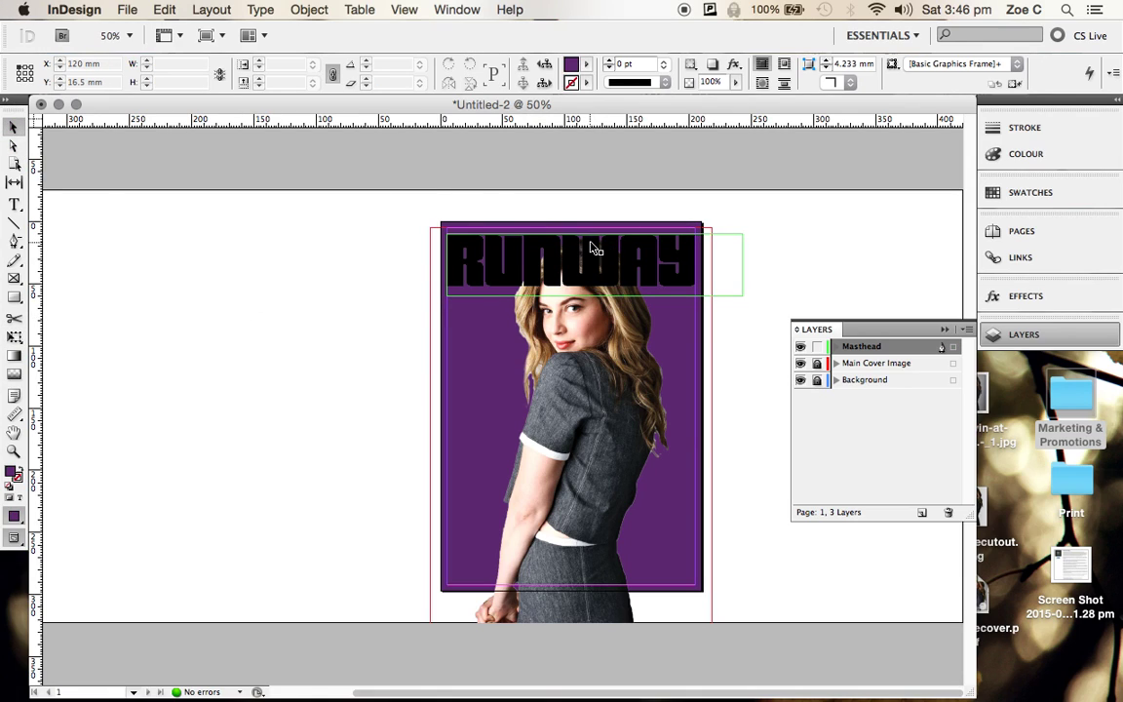
# Change the RUNWAY lettering's fill to white (RGB 255, 255, 255) via the Colour Picker.
pyautogui.click(13, 203)
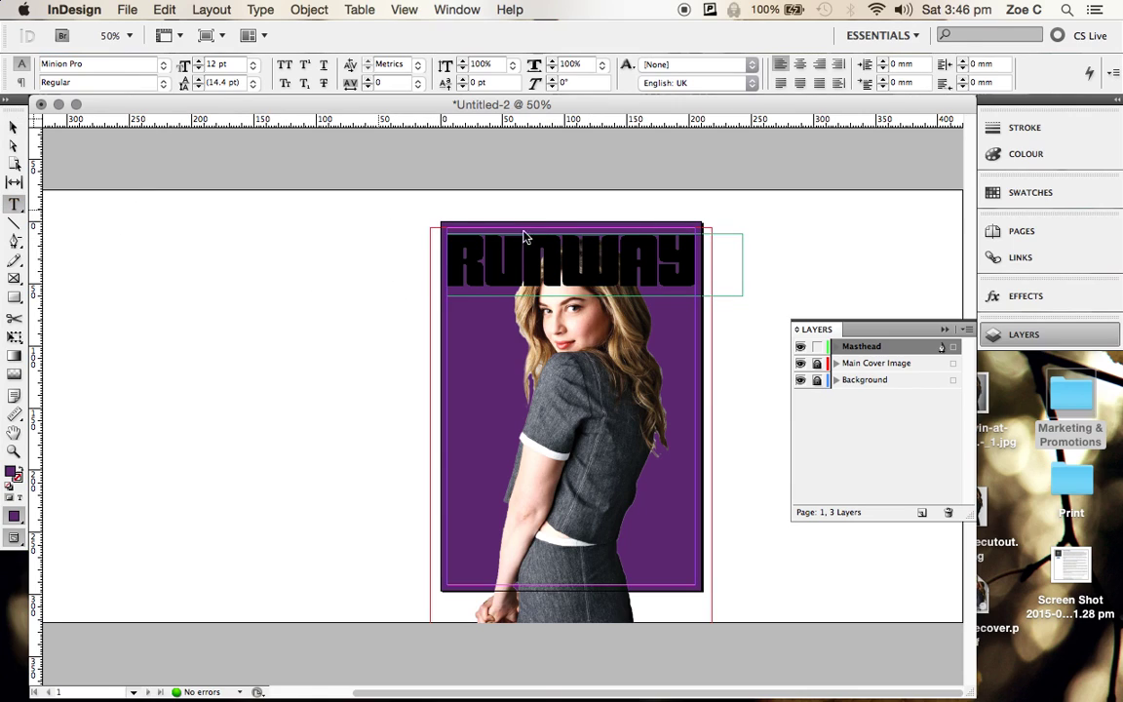
pyautogui.moveTo(690, 259); pyautogui.dragTo(488, 249)
pyautogui.click(372, 222)
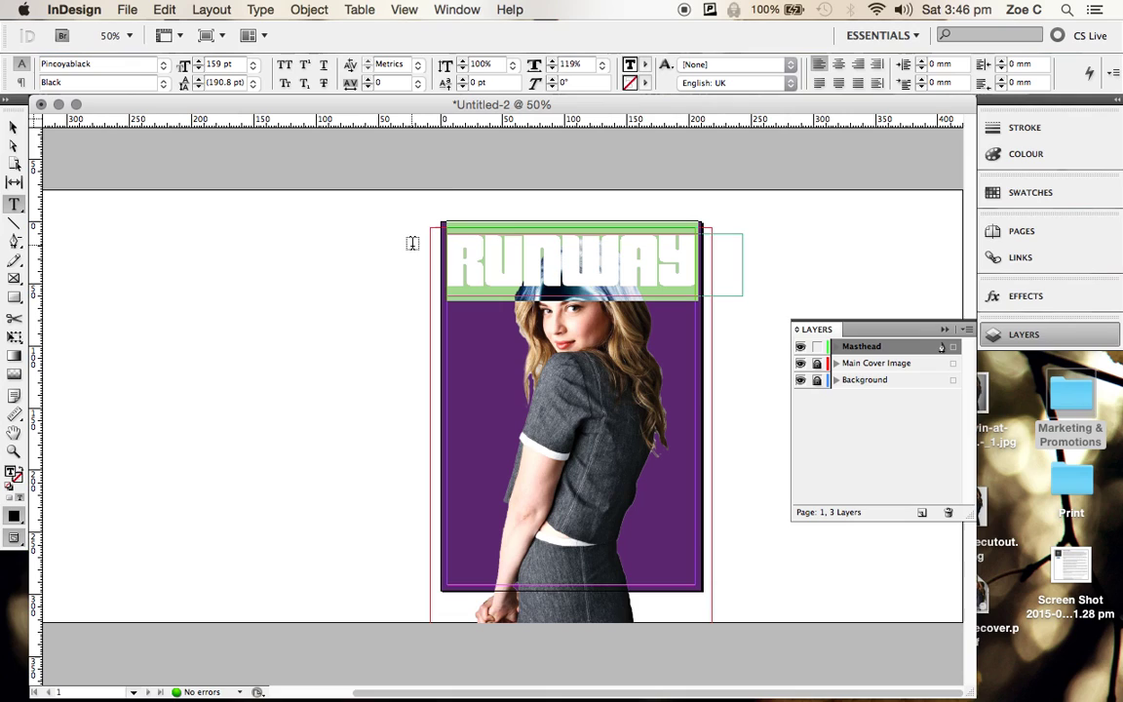
pyautogui.click(1010, 158)
pyautogui.click(1010, 160)
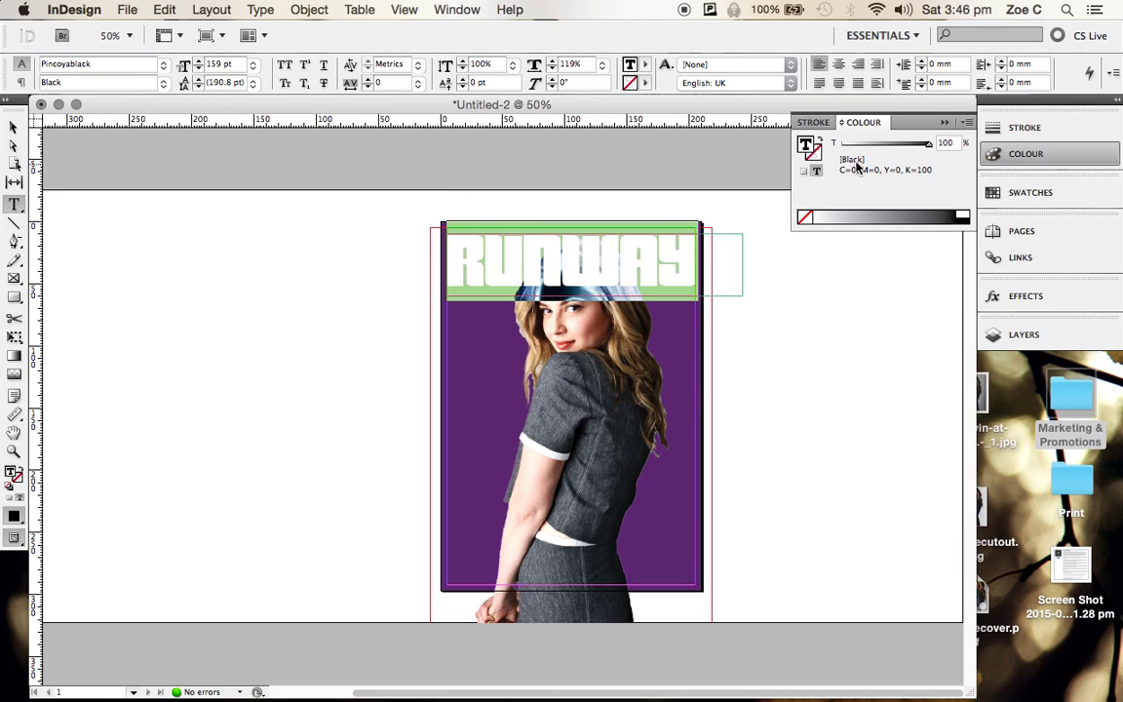
pyautogui.doubleClick(809, 149)
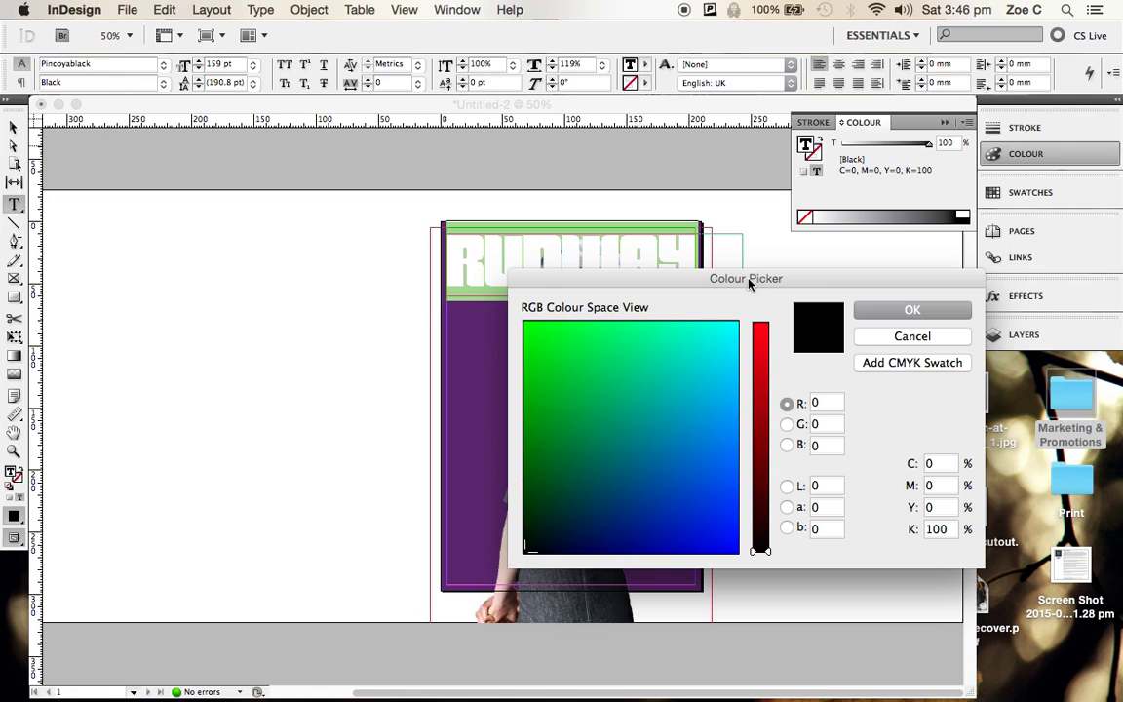
pyautogui.moveTo(719, 493)
pyautogui.mouseDown()
pyautogui.moveTo(715, 342)
pyautogui.moveTo(765, 292)
pyautogui.mouseUp()
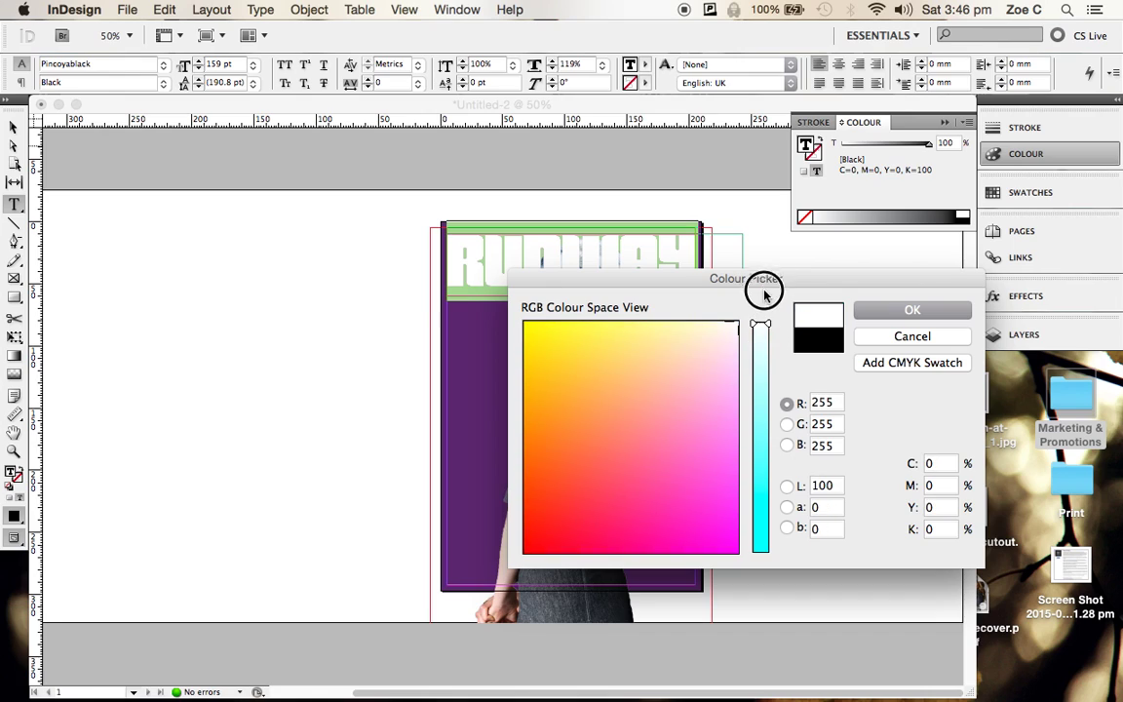
pyautogui.click(908, 308)
pyautogui.click(909, 306)
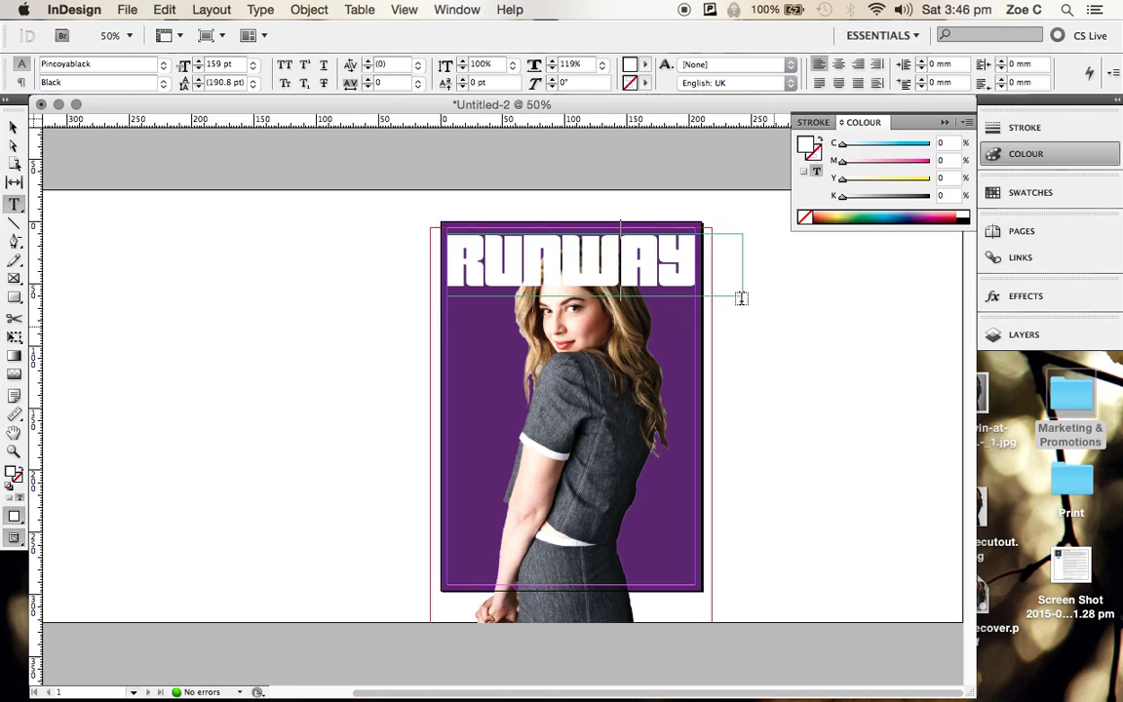
pyautogui.click(14, 127)
# Move Masthead below Main Cover Image, lock it, and add a new layer.
pyautogui.click(1023, 334)
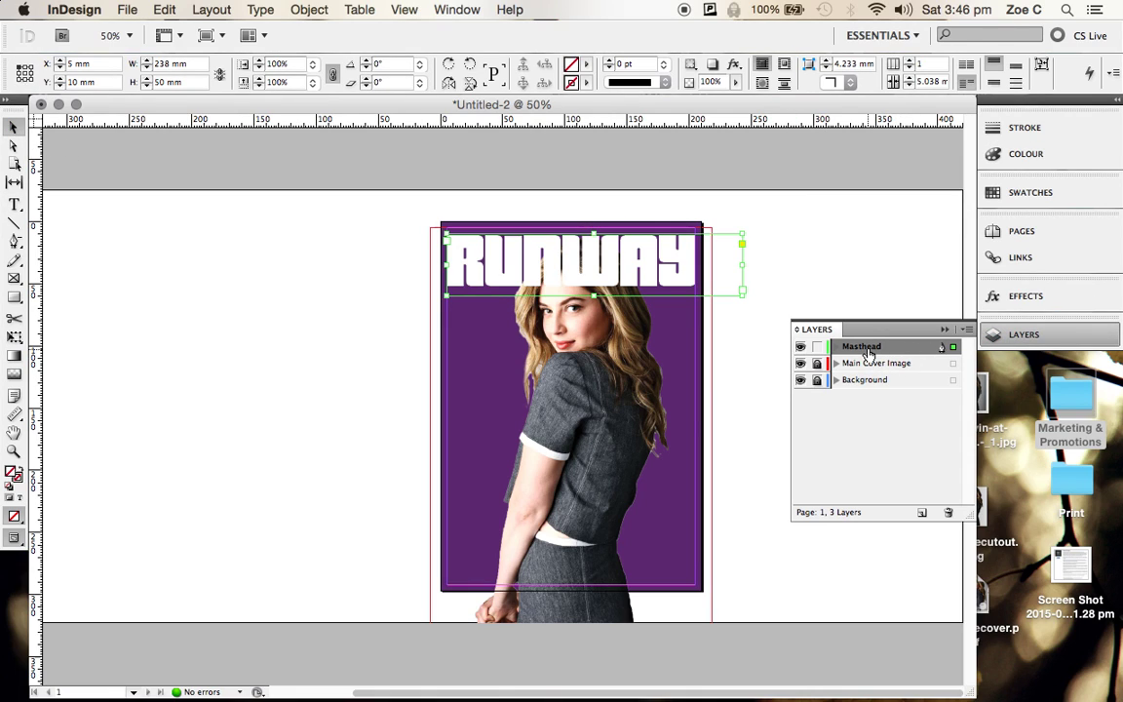
pyautogui.moveTo(862, 347); pyautogui.dragTo(867, 371)
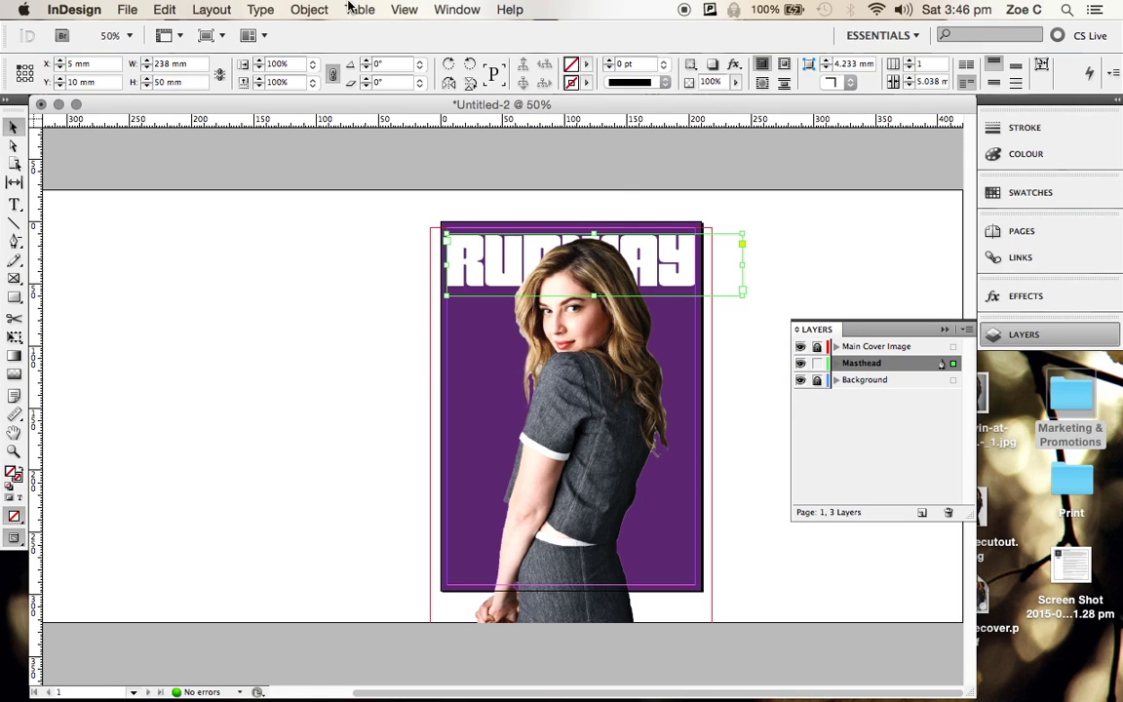
pyautogui.click(197, 284)
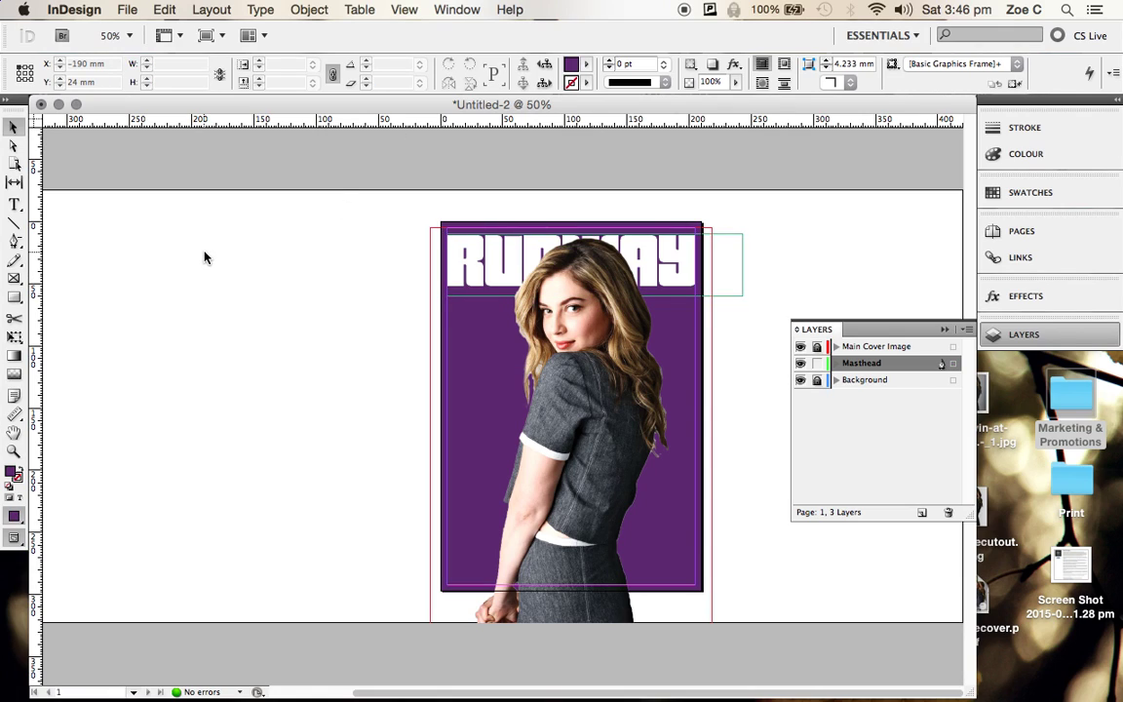
pyautogui.click(817, 363)
pyautogui.click(921, 512)
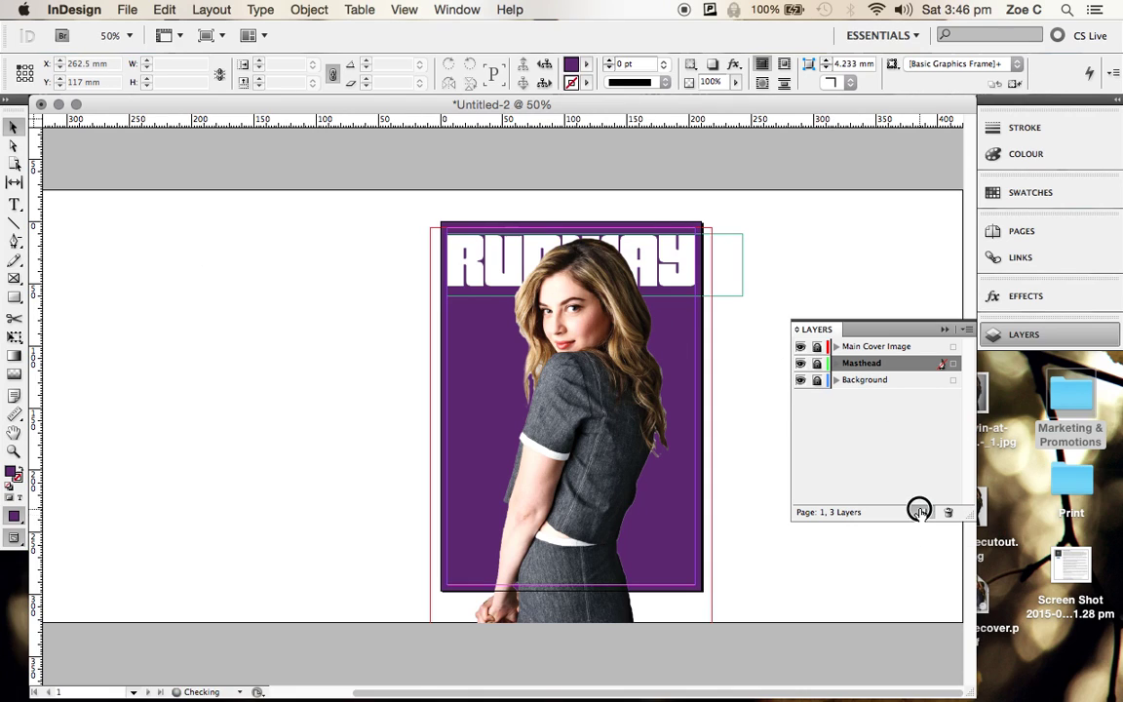
# Rename Layer 4 to coverlines.
pyautogui.doubleClick(858, 363)
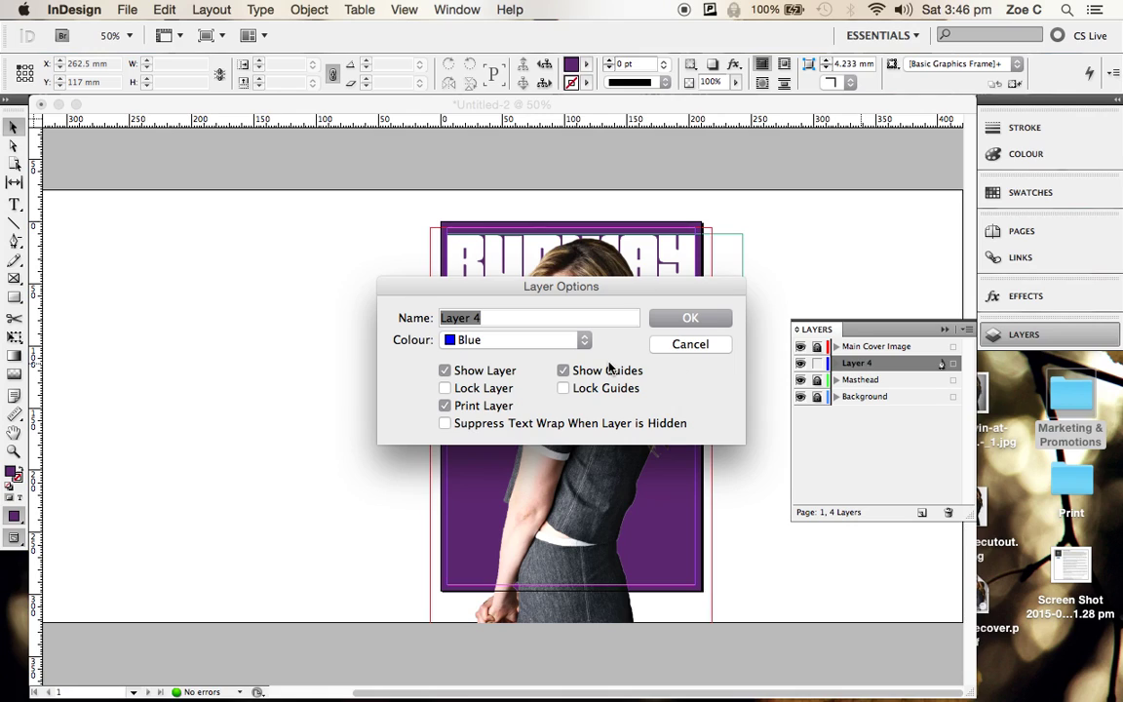
pyautogui.write('coverlines')
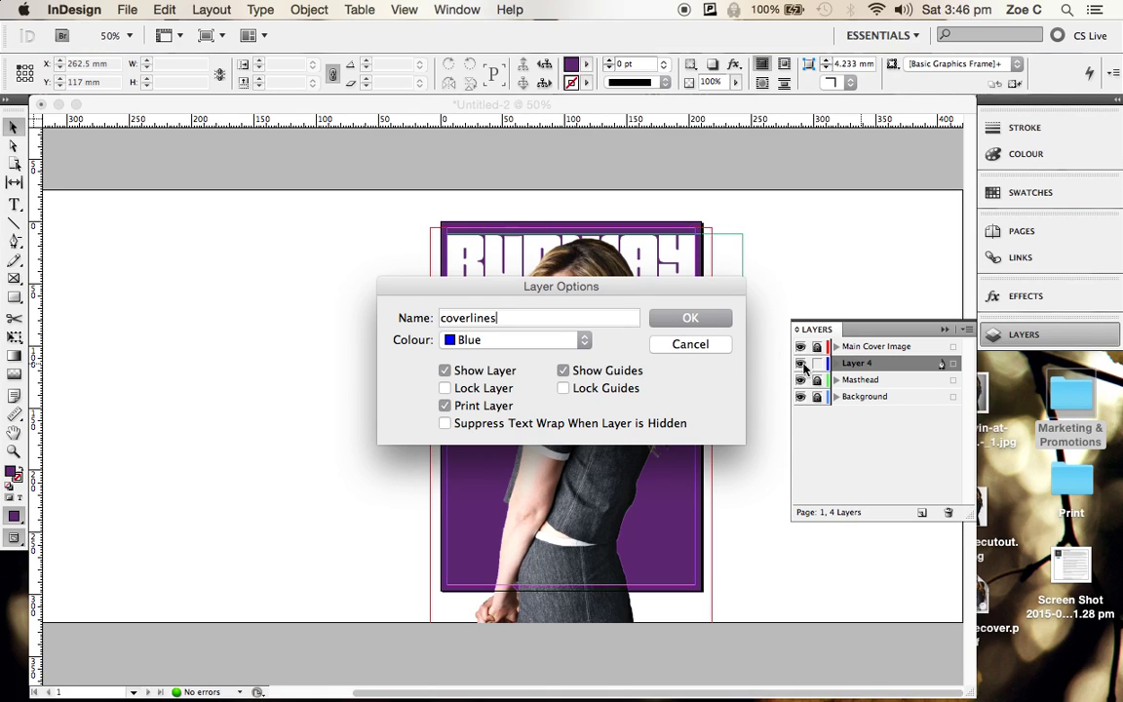
pyautogui.click(685, 329)
# Draw a text frame on the cover's lower left and set its text to 60 pt.
pyautogui.click(14, 204)
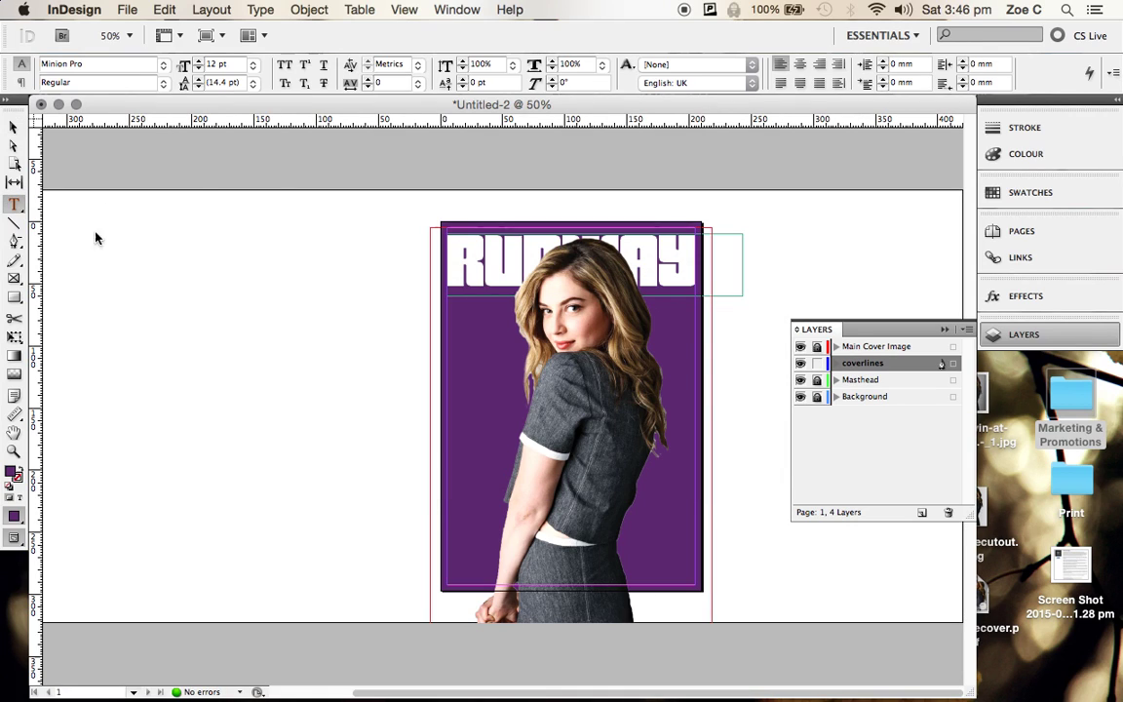
pyautogui.moveTo(450, 422); pyautogui.dragTo(648, 506)
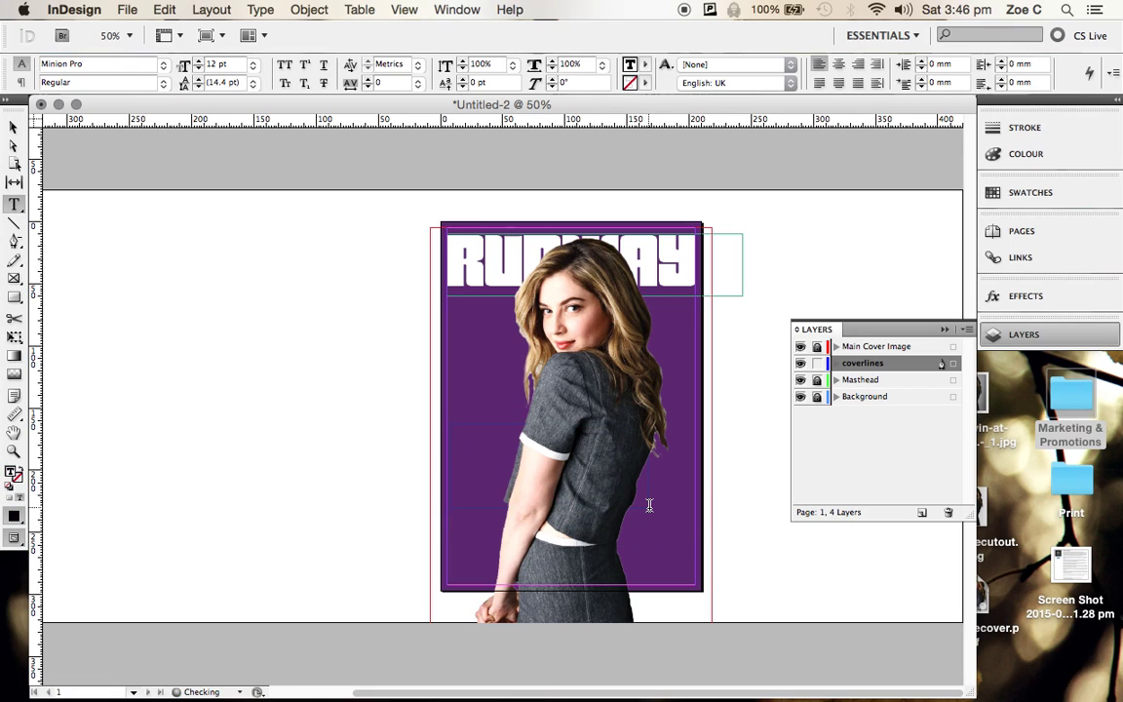
pyautogui.write('T')
pyautogui.press('super+a')
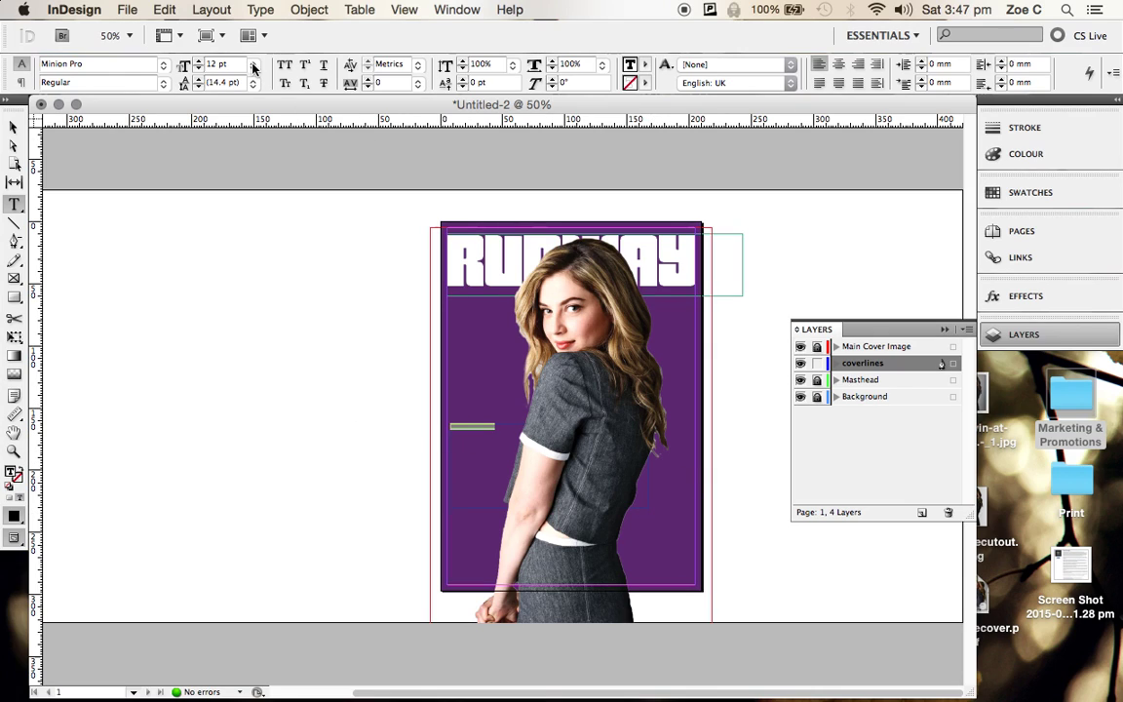
pyautogui.click(199, 60)
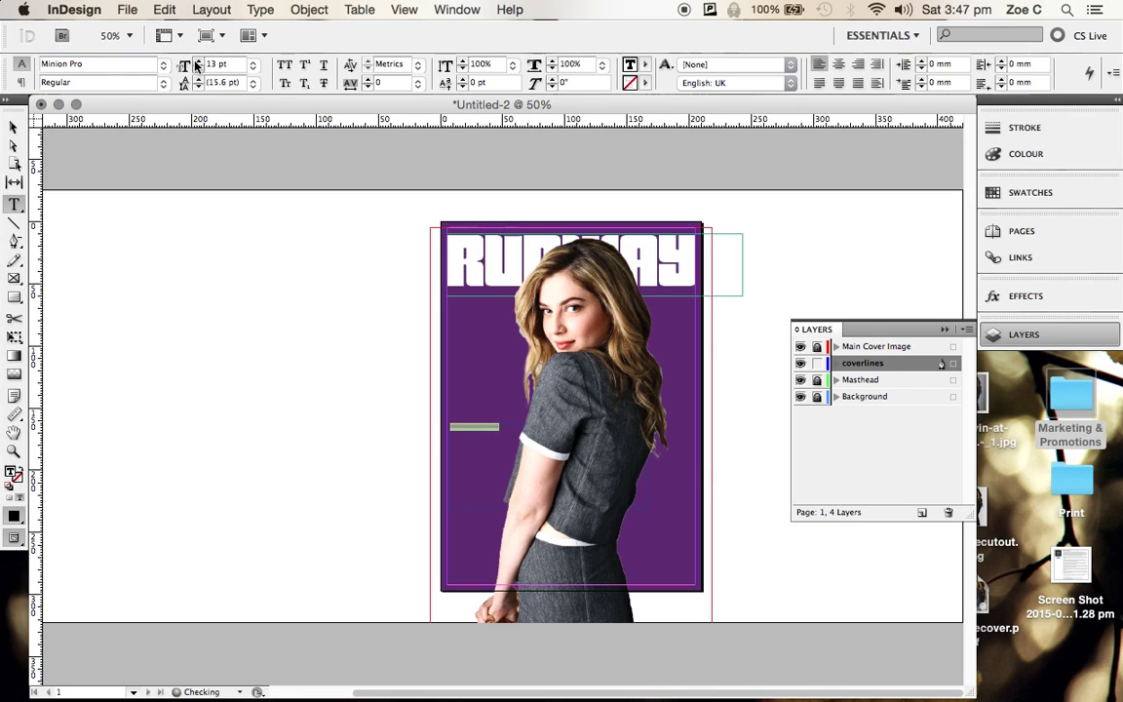
pyautogui.click(253, 69)
pyautogui.click(240, 226)
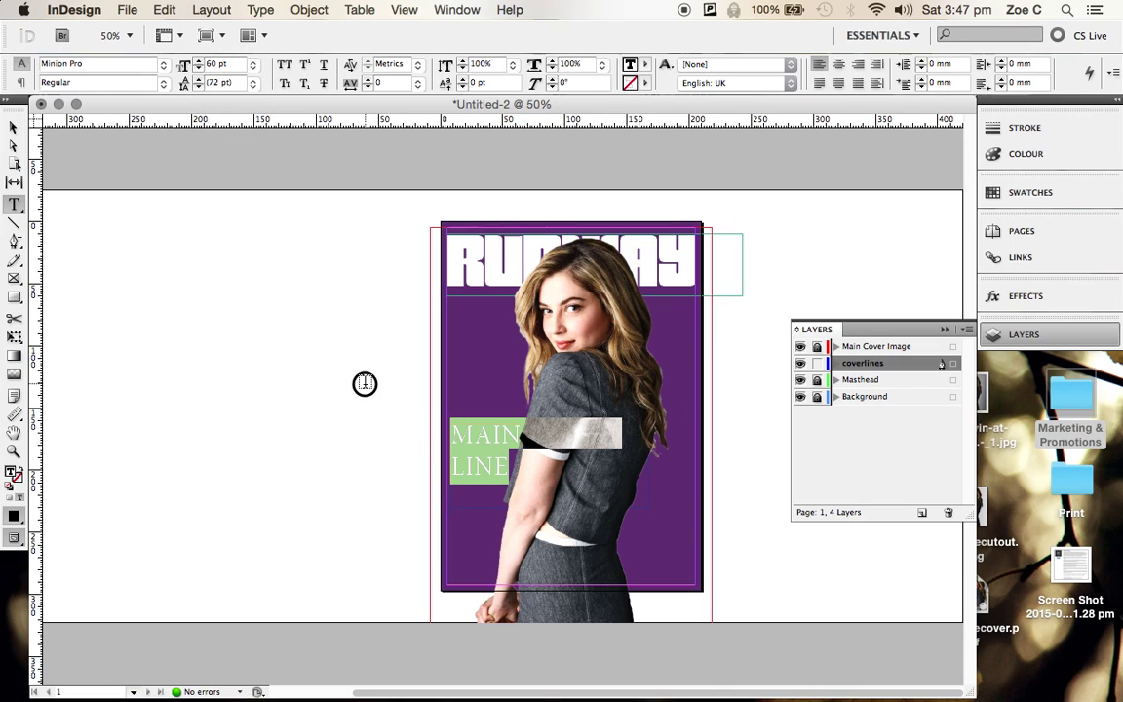
# Move the coverlines layer to the top of the layer stack.
pyautogui.click(14, 126)
pyautogui.click(482, 454)
pyautogui.moveTo(863, 363); pyautogui.dragTo(858, 339)
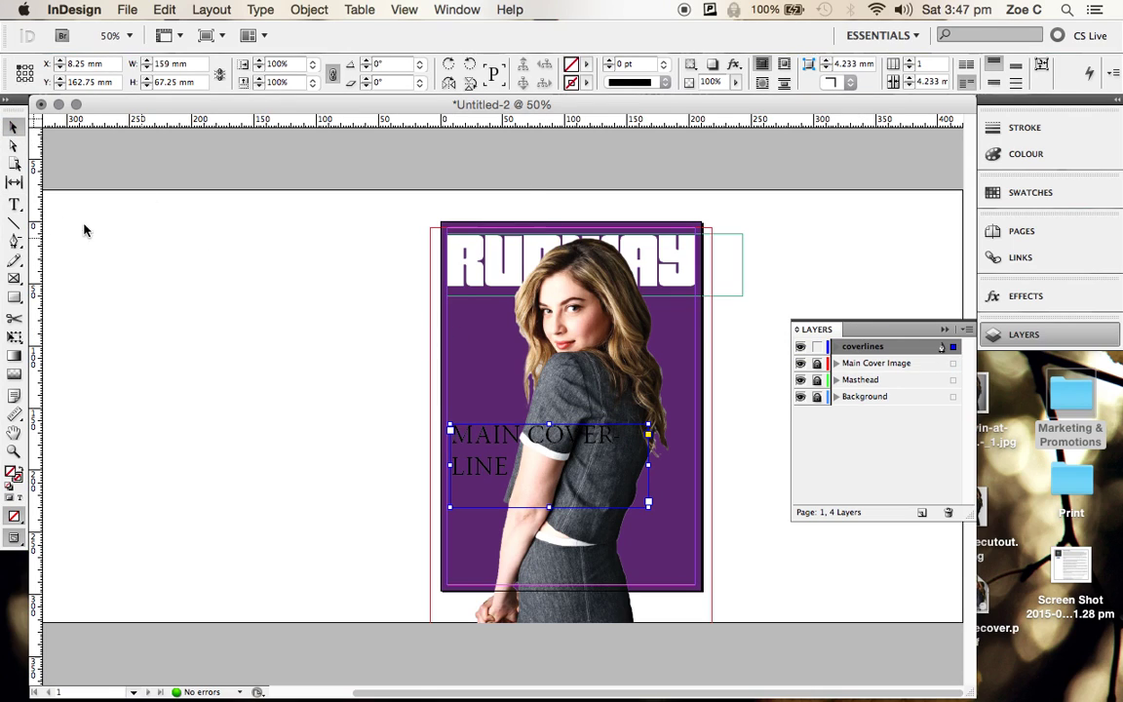
# Left-align both lines of the MAIN COVERLINE text.
pyautogui.click(15, 204)
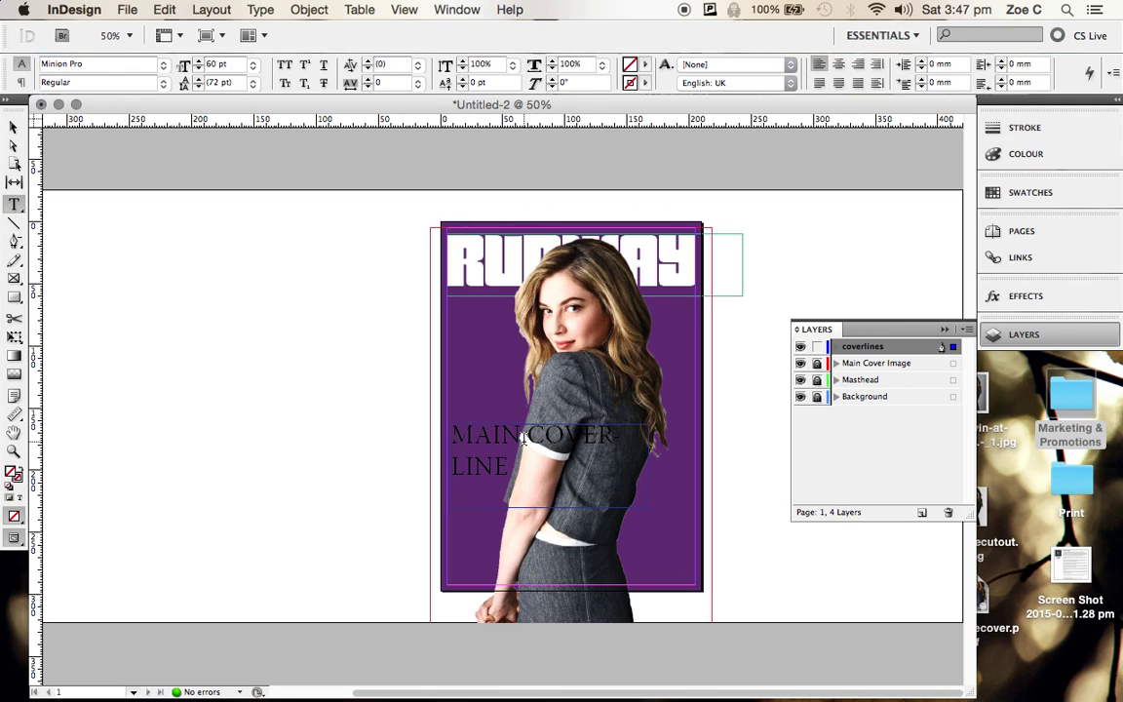
pyautogui.moveTo(592, 466); pyautogui.dragTo(363, 416)
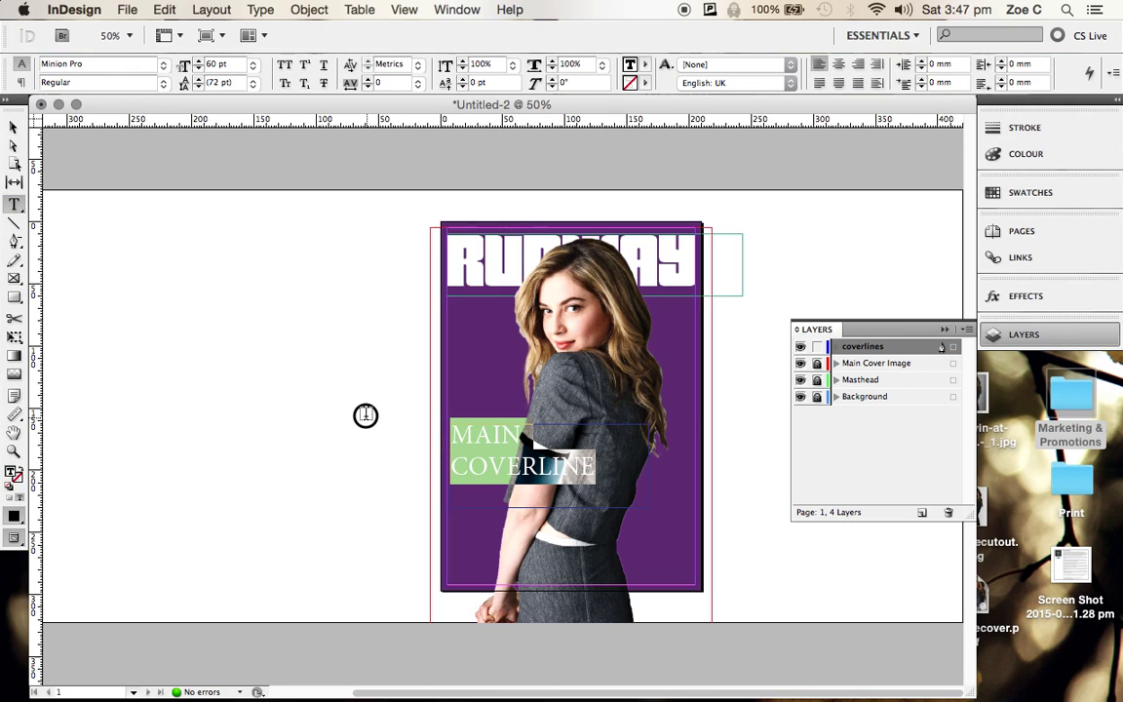
pyautogui.click(820, 84)
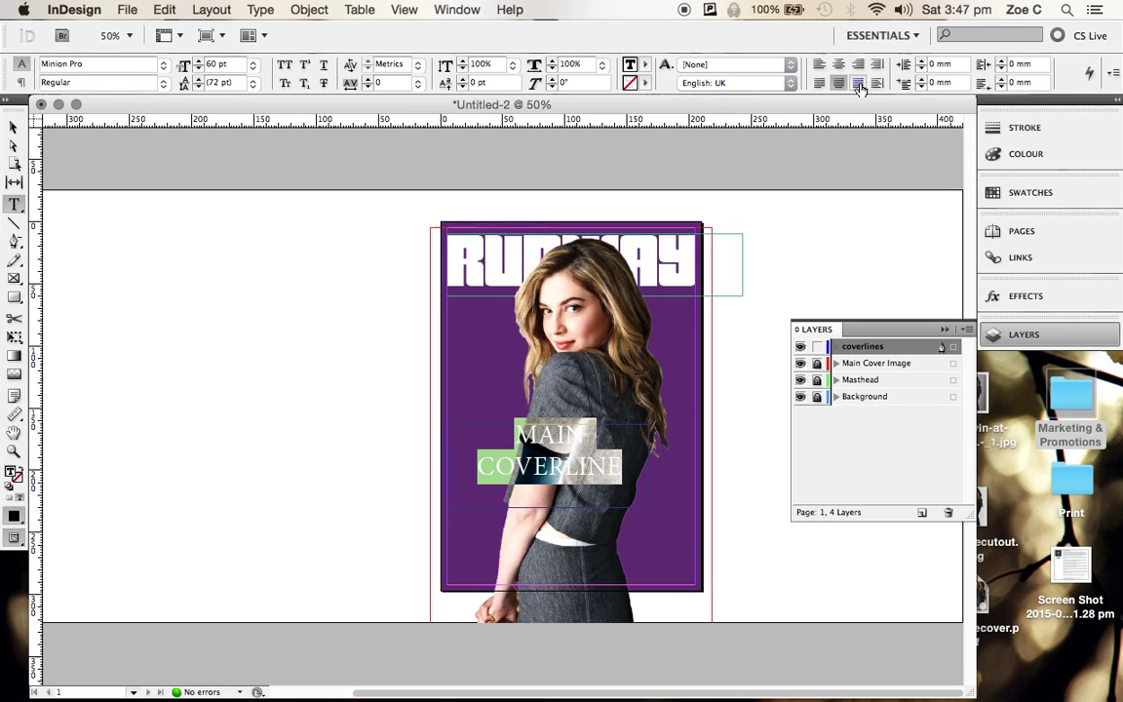
pyautogui.click(858, 64)
pyautogui.click(819, 65)
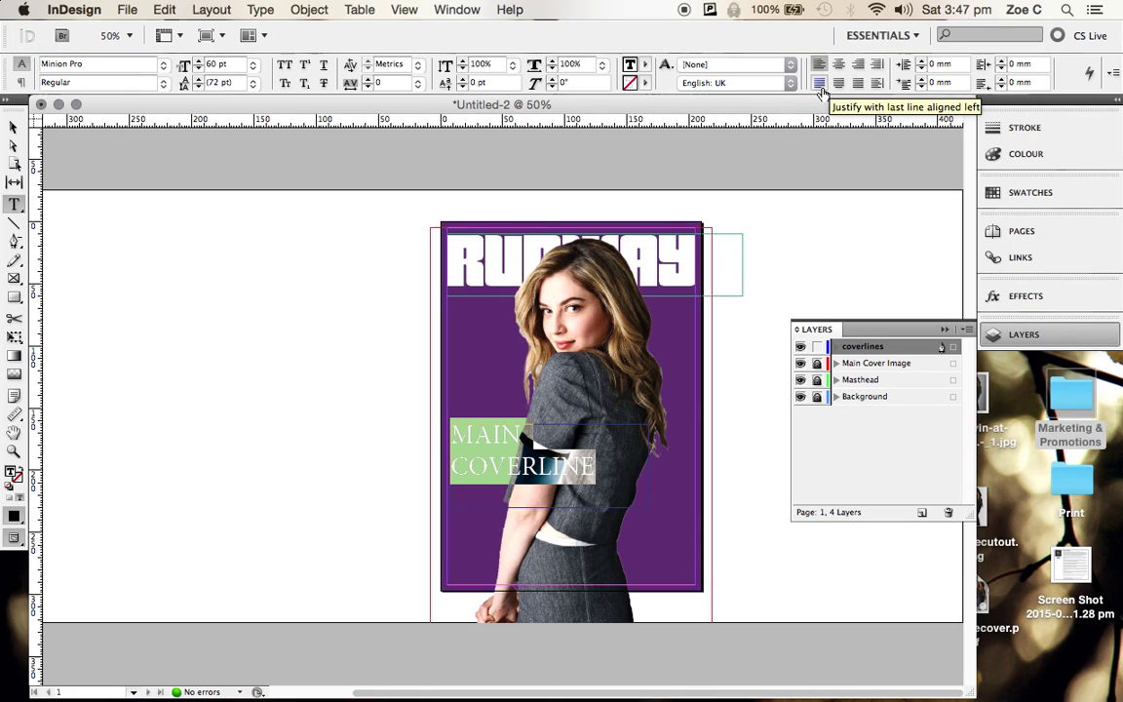
# Move the coverline frame down near the cover's bottom, lock coverlines, and add a new layer.
pyautogui.click(10, 126)
pyautogui.click(641, 497)
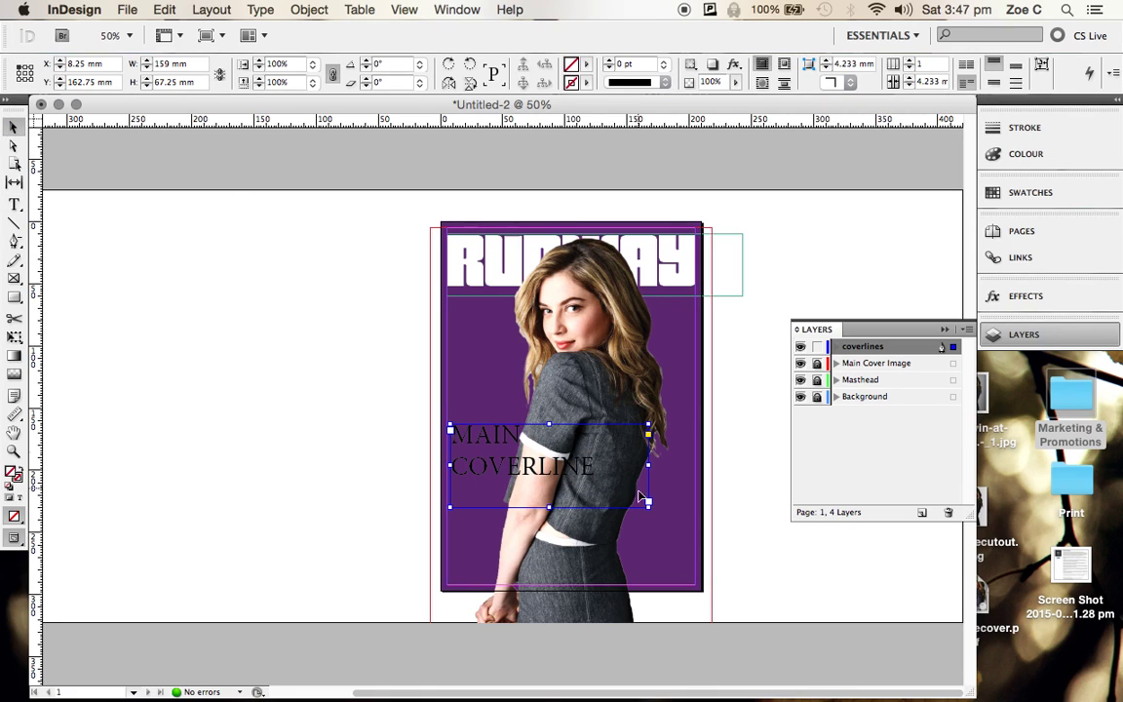
pyautogui.moveTo(521, 468); pyautogui.dragTo(522, 570)
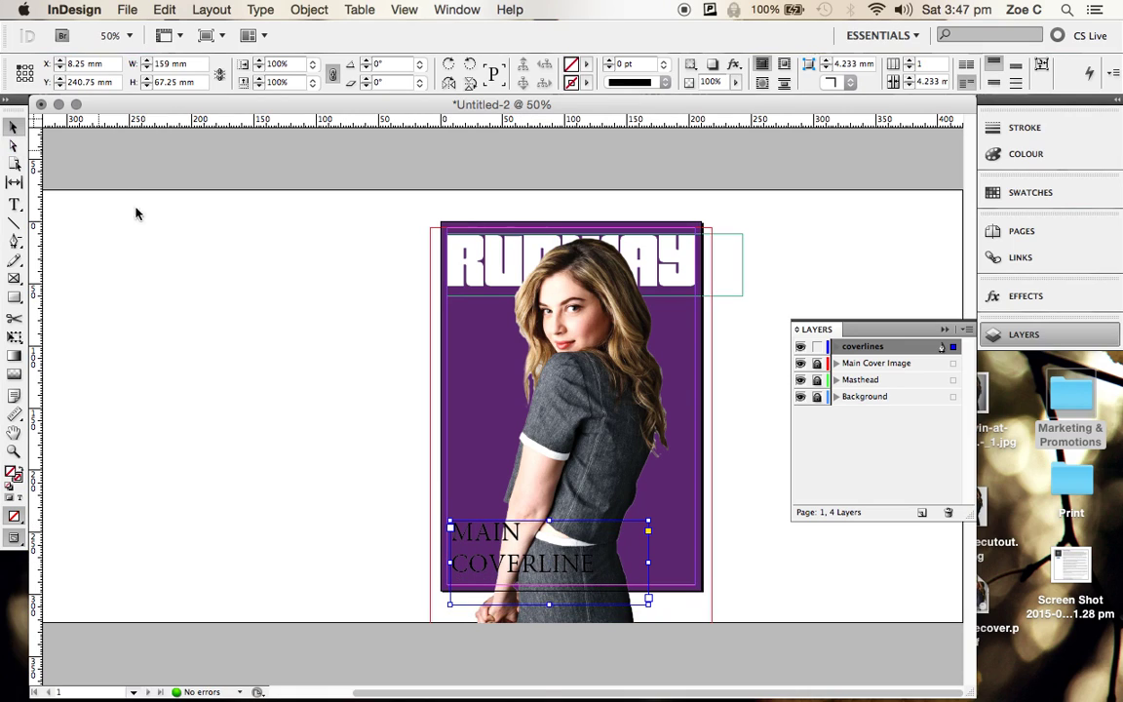
pyautogui.click(157, 256)
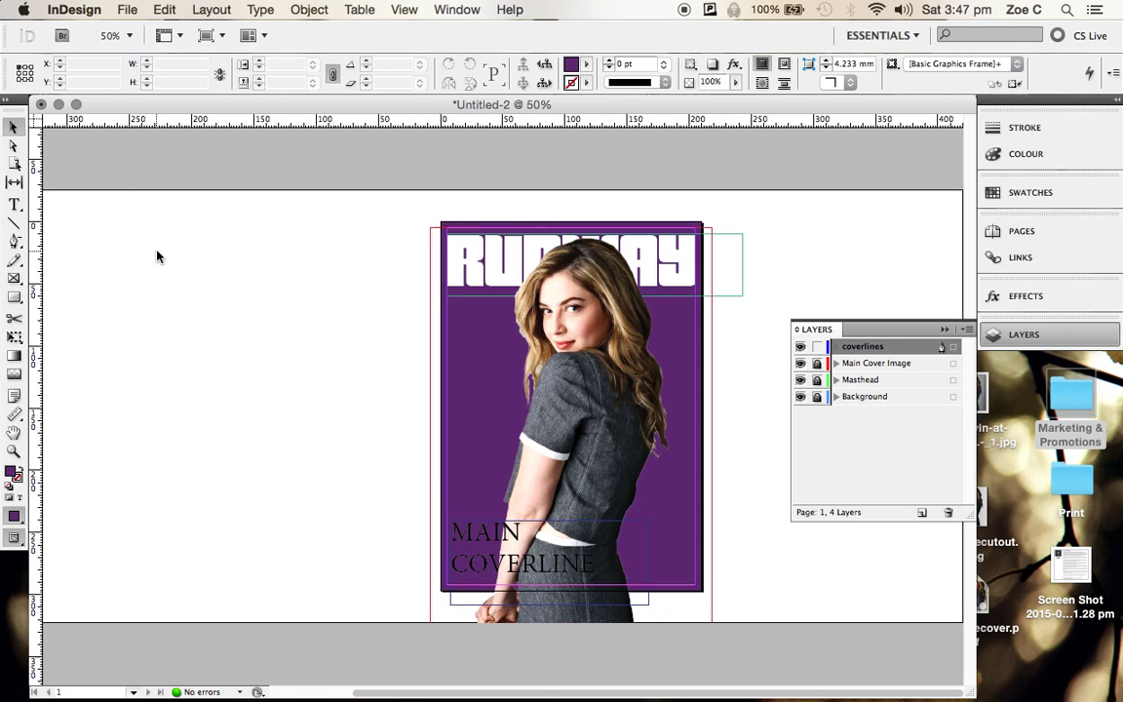
pyautogui.click(817, 348)
pyautogui.click(922, 512)
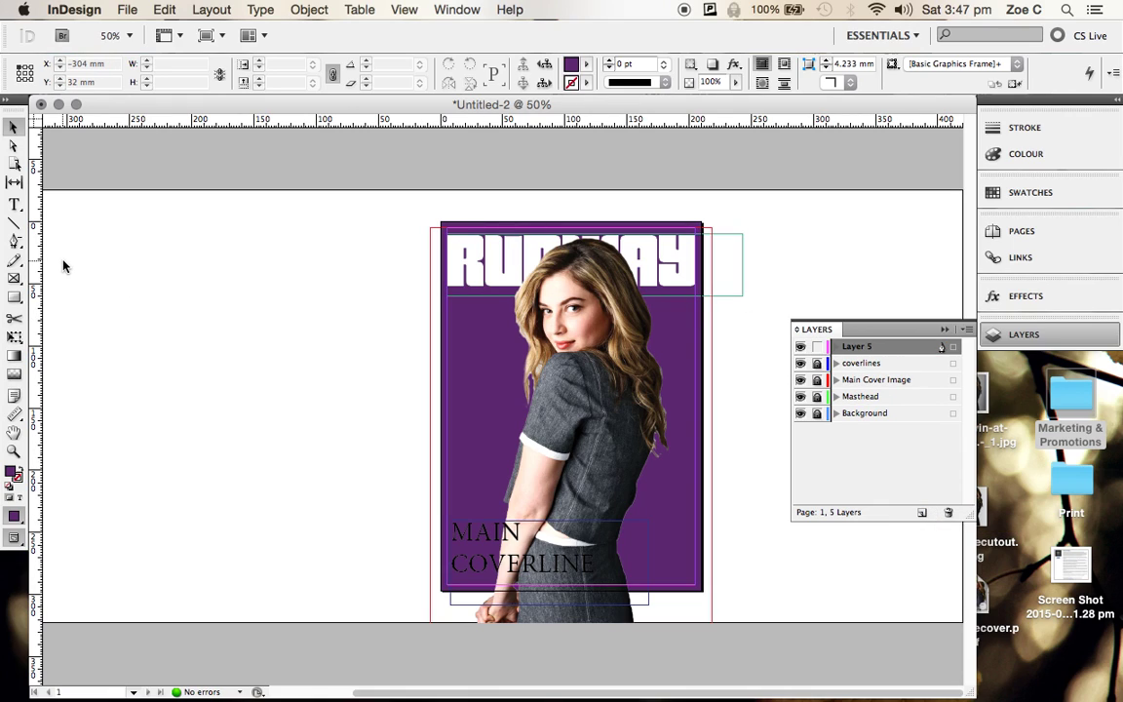
# Rename Layer 5 to shapes.
pyautogui.click(13, 294)
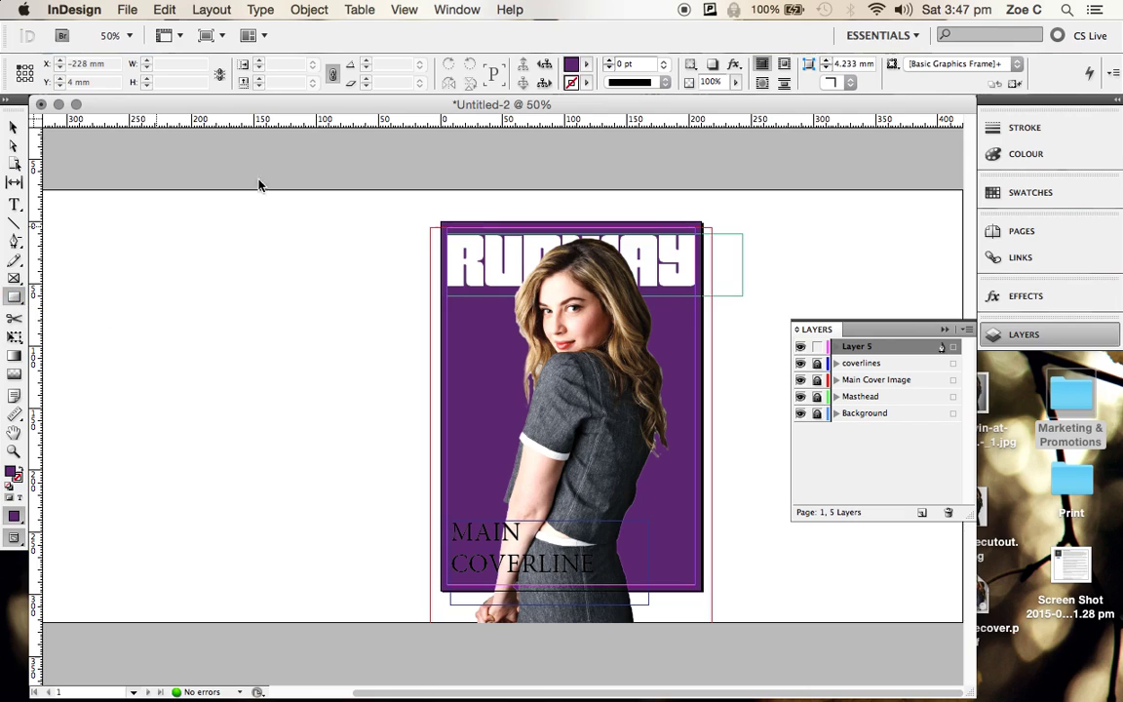
pyautogui.doubleClick(856, 346)
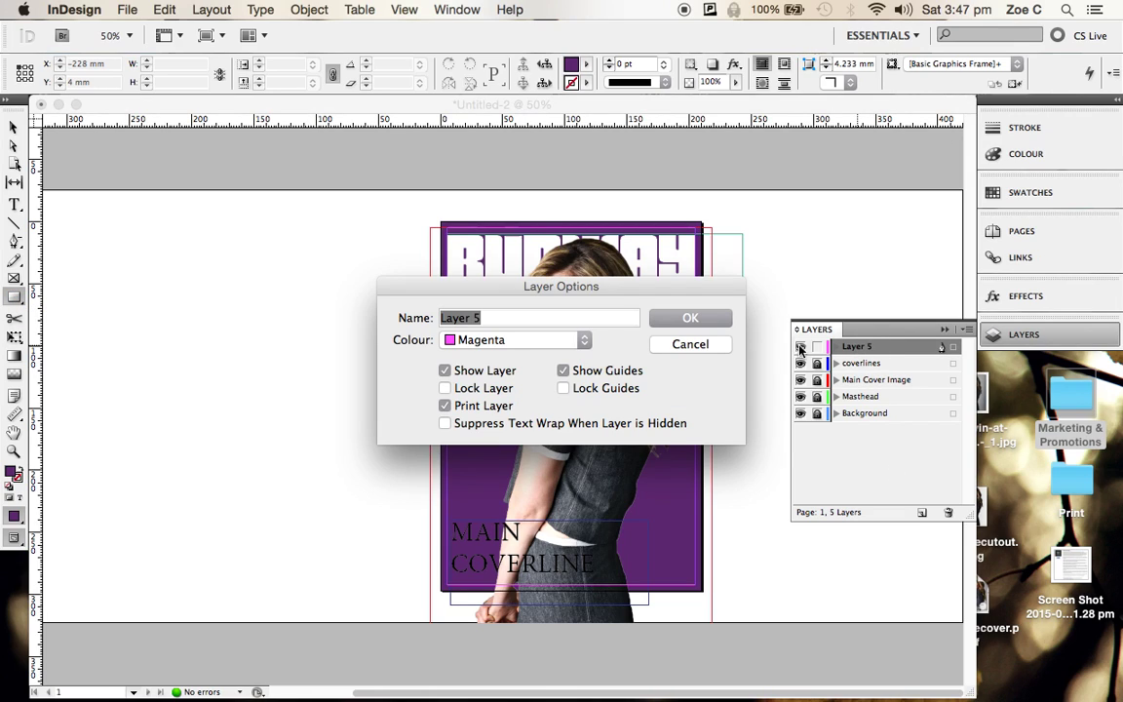
pyautogui.write('shapes')
pyautogui.press('Return')
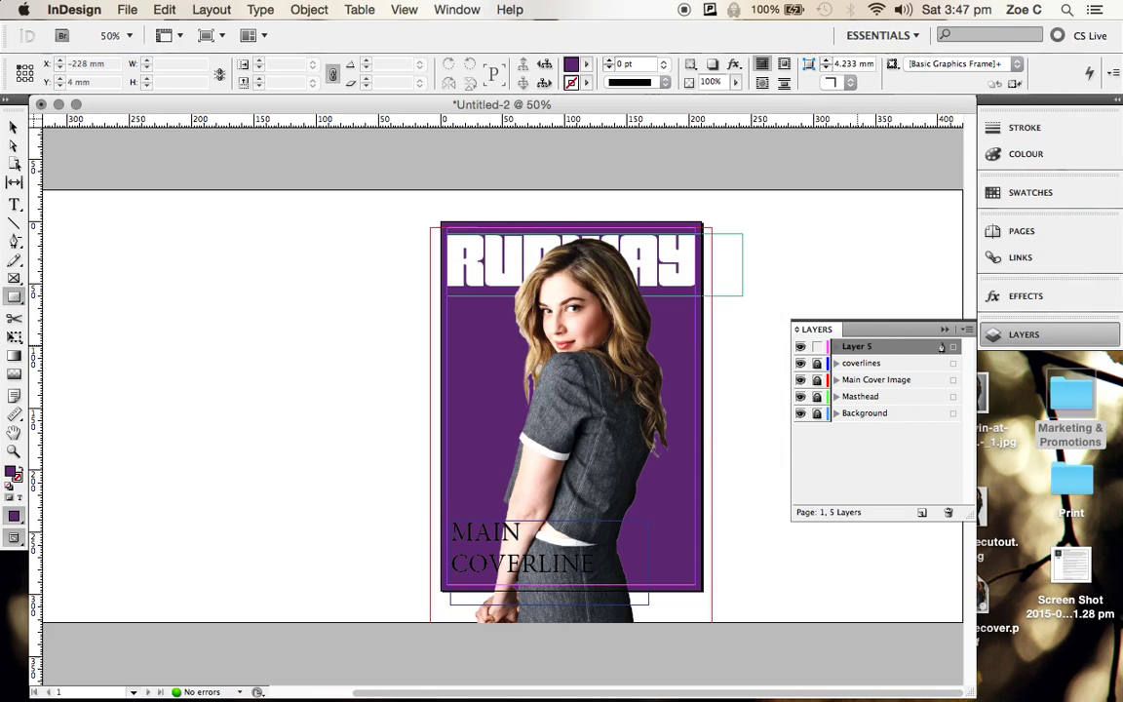
# Draw a thin magenta (C15 M100 Y0 K0) rectangle across the cover.
pyautogui.click(1024, 153)
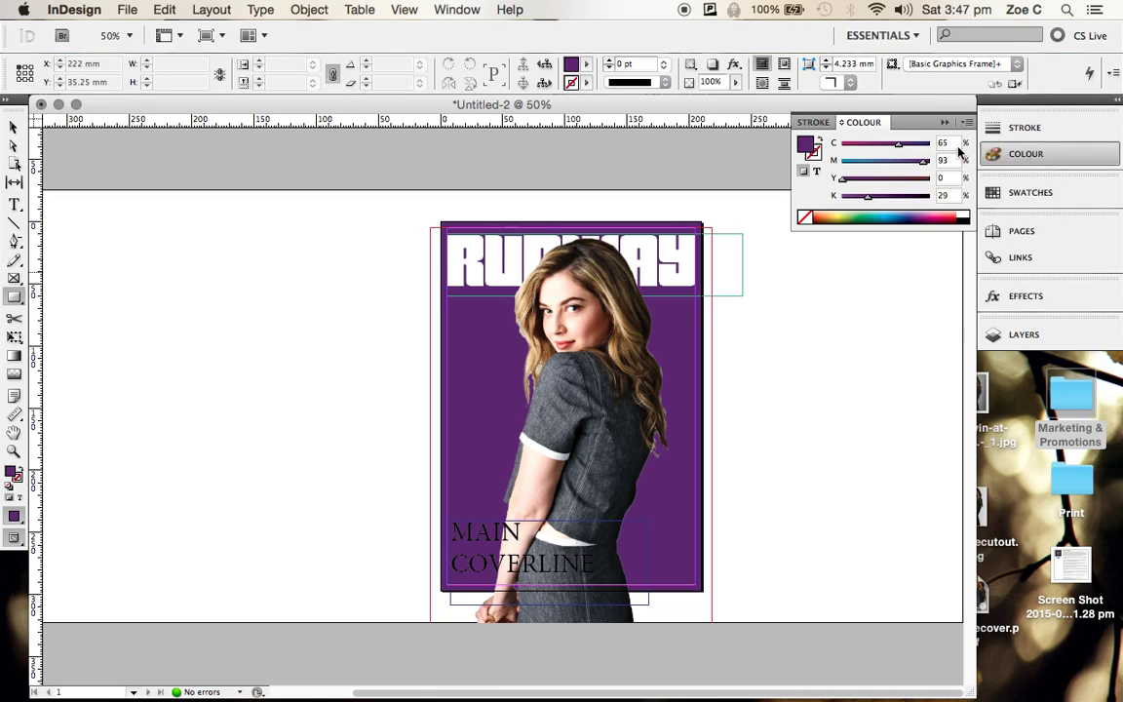
pyautogui.click(931, 216)
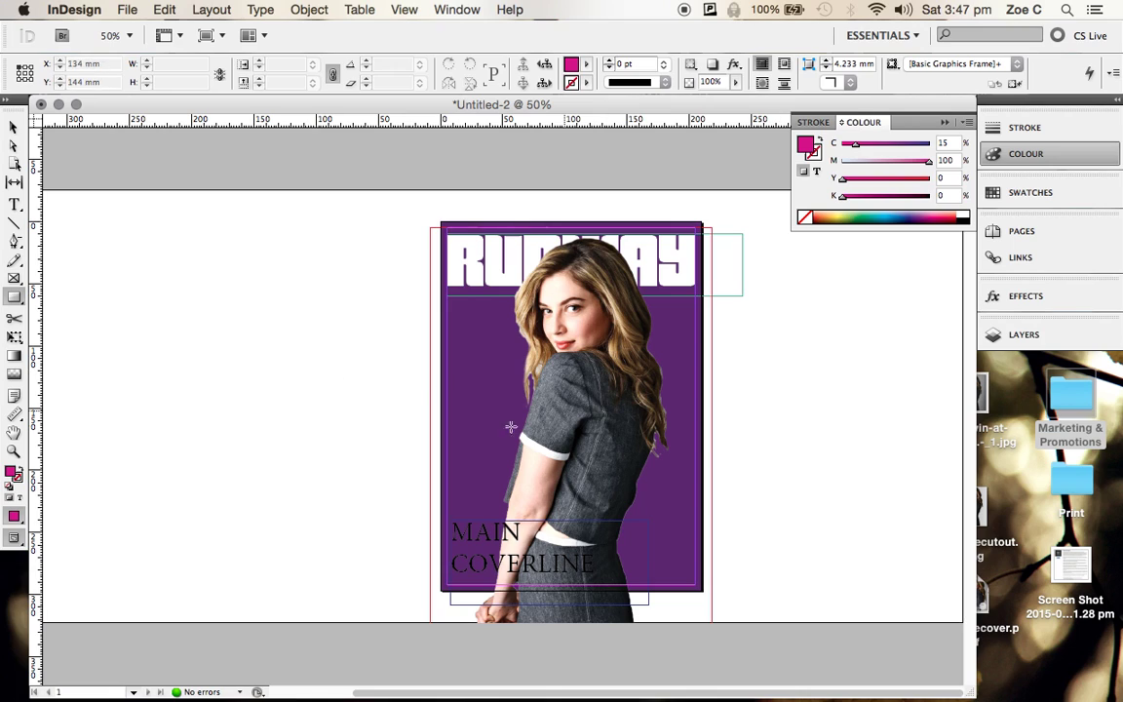
pyautogui.moveTo(441, 414)
pyautogui.mouseDown()
pyautogui.moveTo(539, 431)
pyautogui.moveTo(538, 441)
pyautogui.moveTo(702, 440)
pyautogui.mouseUp()
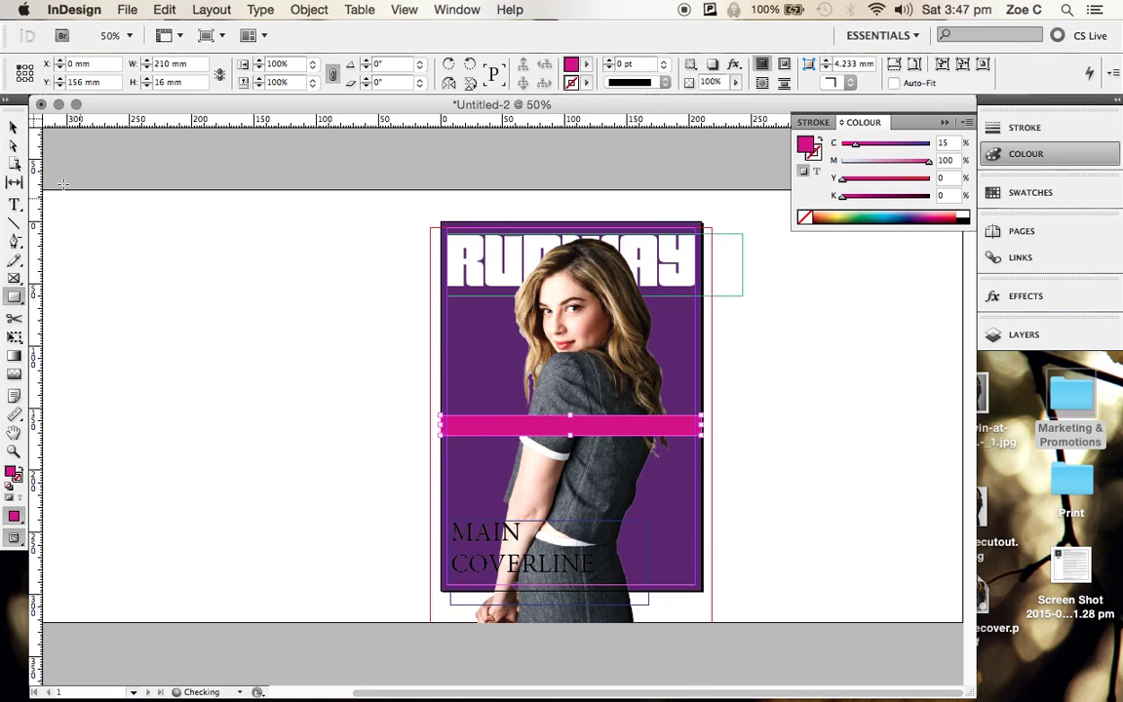
# Move the pink strip to the page bottom and thin it to about 12.5 mm.
pyautogui.click(14, 125)
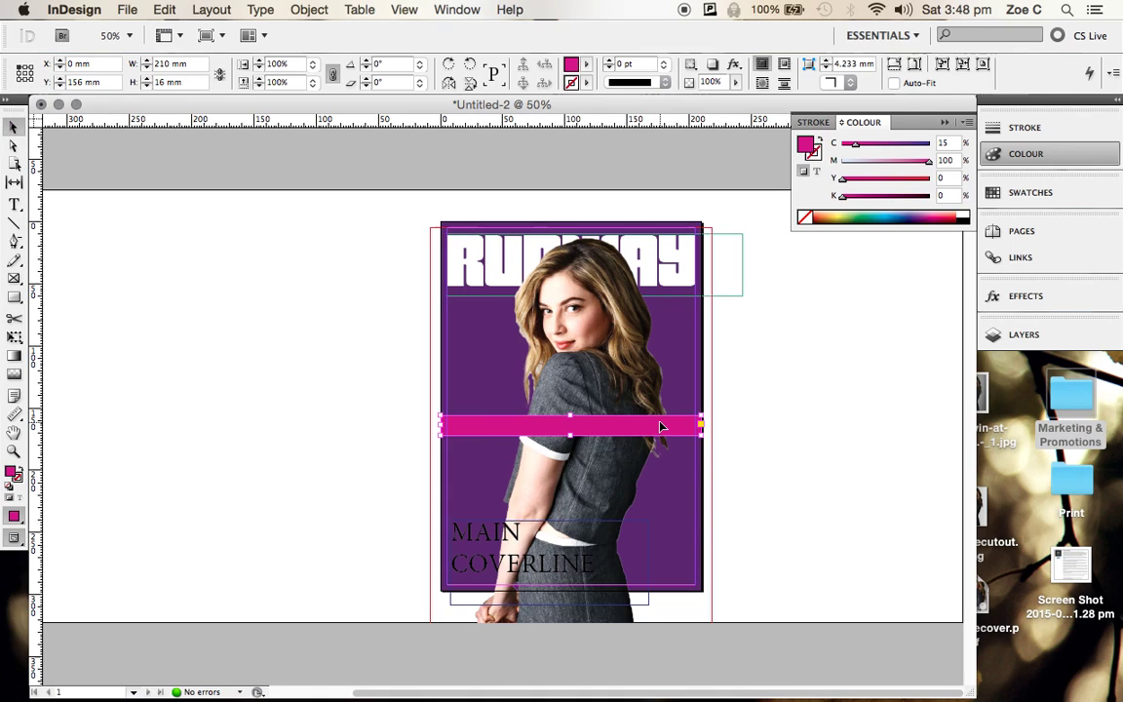
pyautogui.moveTo(657, 426); pyautogui.dragTo(705, 585)
pyautogui.keyDown('alt'); pyautogui.scroll(1, 709, 592); pyautogui.keyUp('alt')
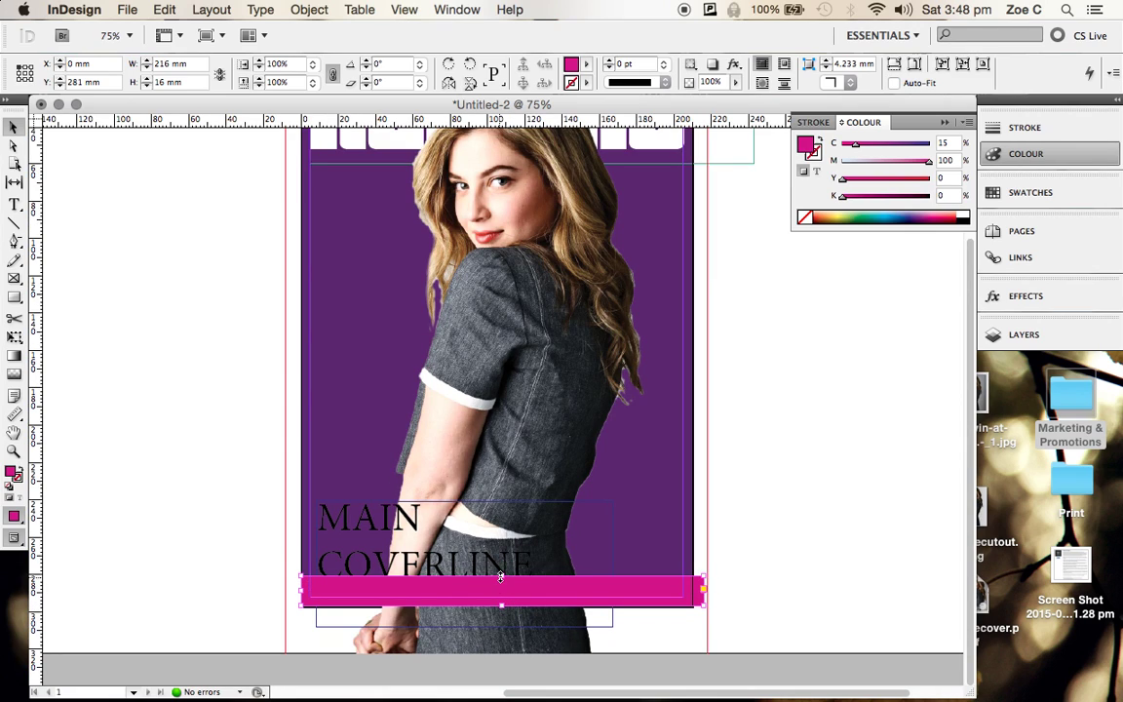
pyautogui.moveTo(500, 576); pyautogui.dragTo(498, 582)
pyautogui.click(107, 179)
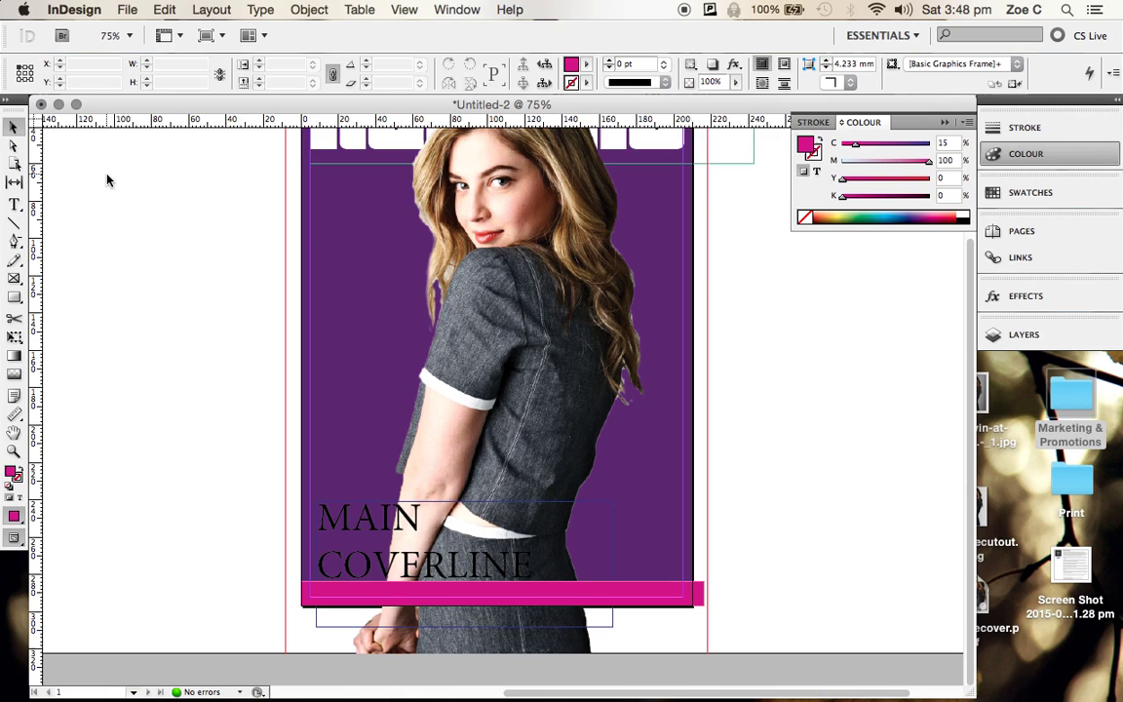
pyautogui.scroll(5, 107, 179)
pyautogui.scroll(-4, 107, 179)
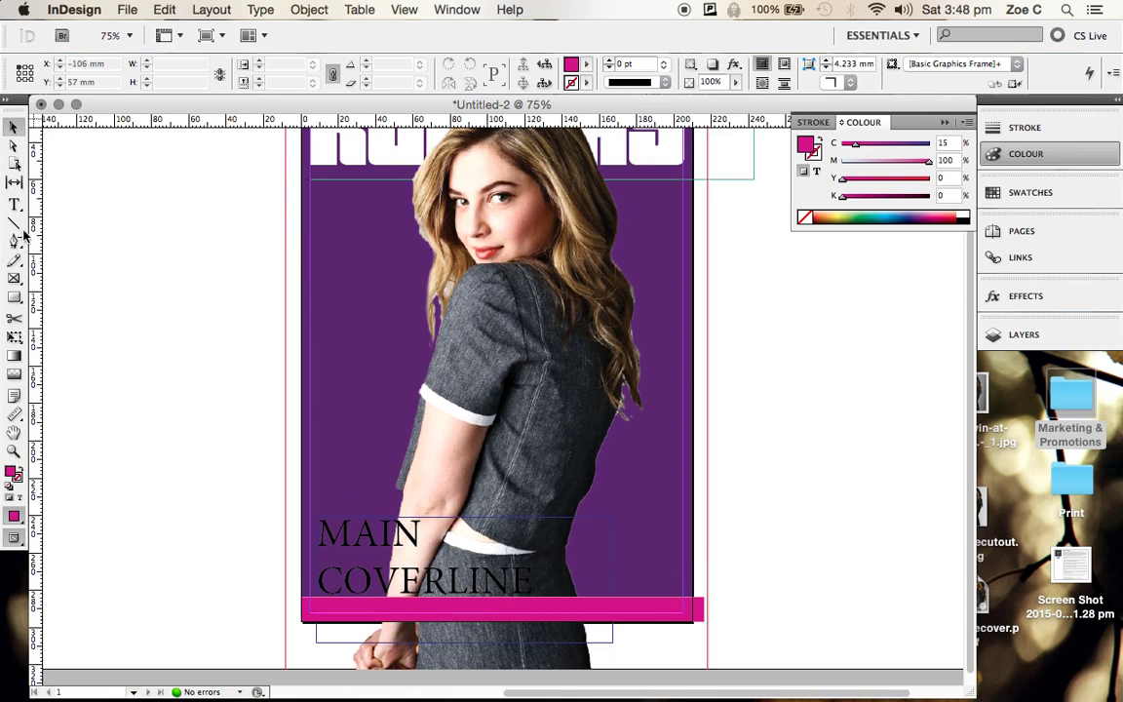
# Draw a round magenta circle about 56.5 mm across with the Ellipse tool.
pyautogui.click(17, 298)
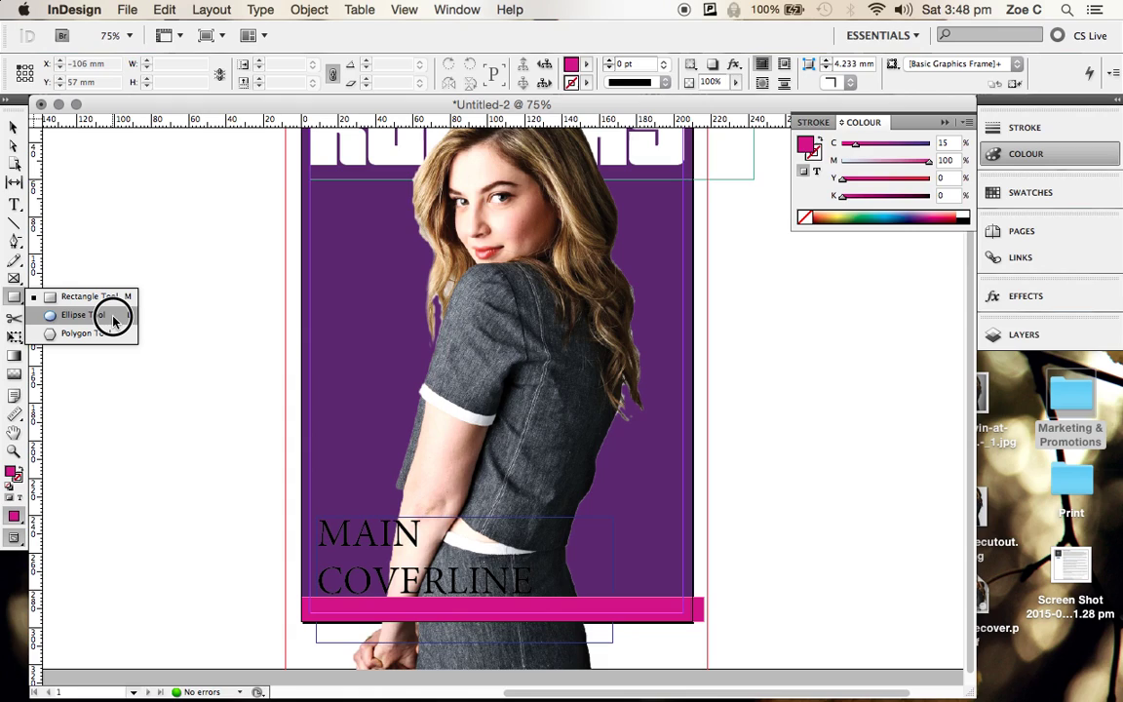
pyautogui.click(113, 318)
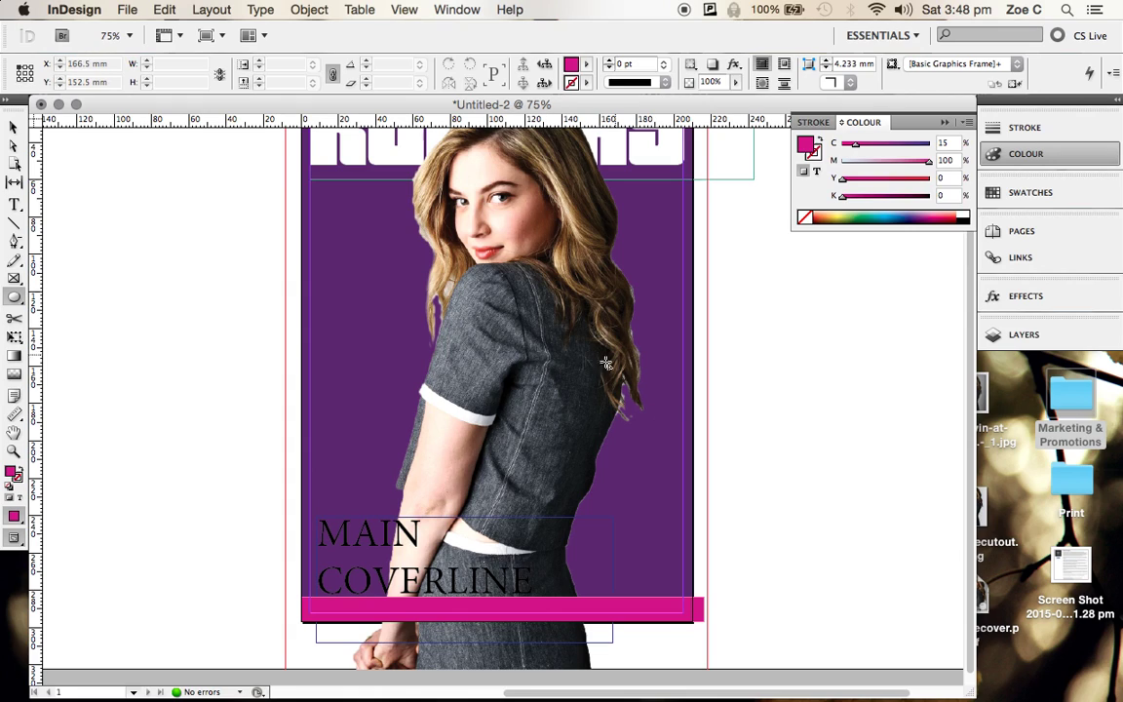
pyautogui.moveTo(575, 376); pyautogui.dragTo(704, 496)
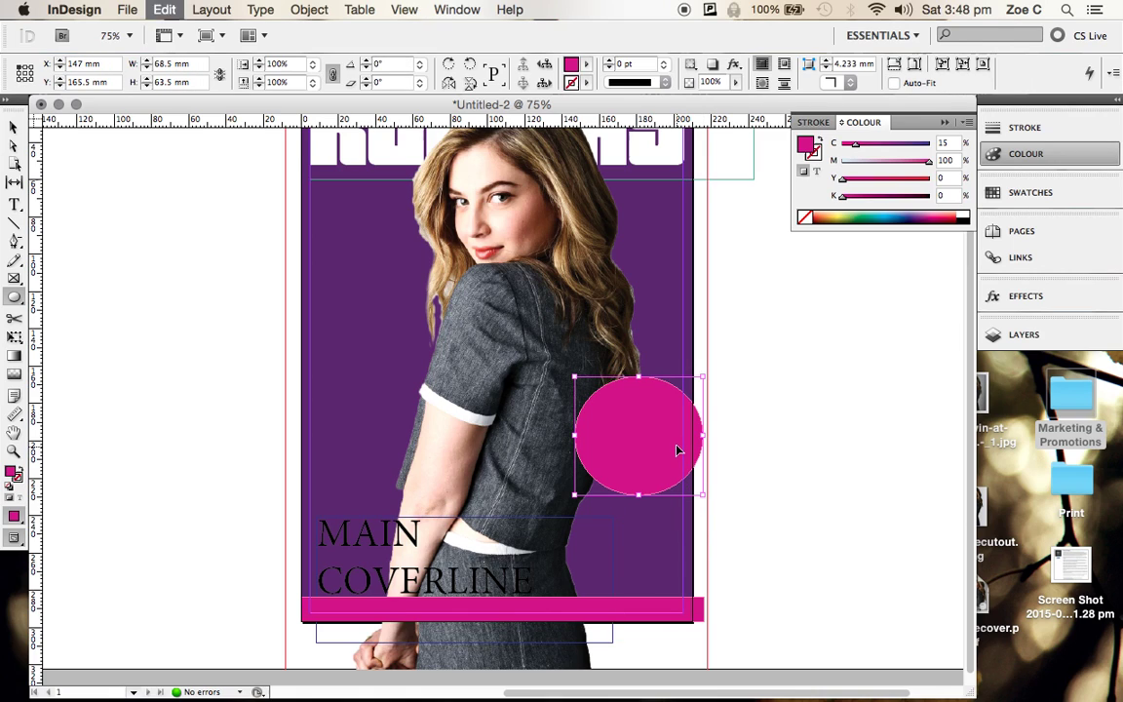
pyautogui.press('Delete')
pyautogui.moveTo(524, 323); pyautogui.dragTo(628, 461)
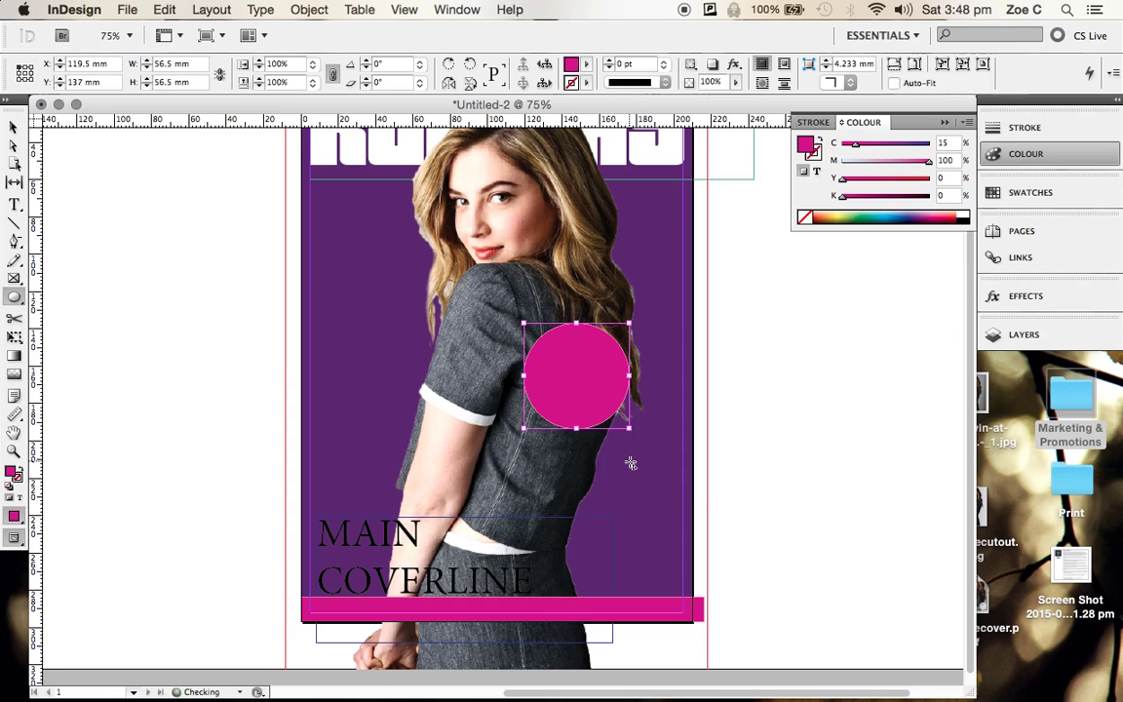
# Move the circle to the cover's lower right, just above the pink strip.
pyautogui.click(15, 126)
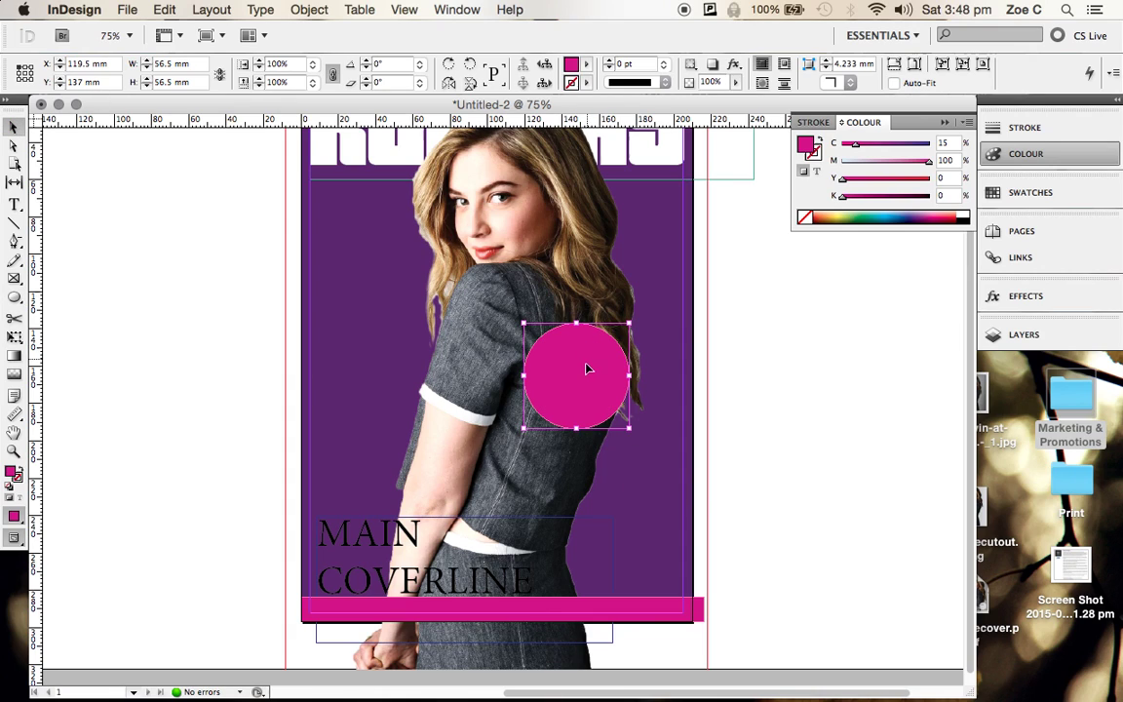
pyautogui.moveTo(588, 371); pyautogui.dragTo(630, 525)
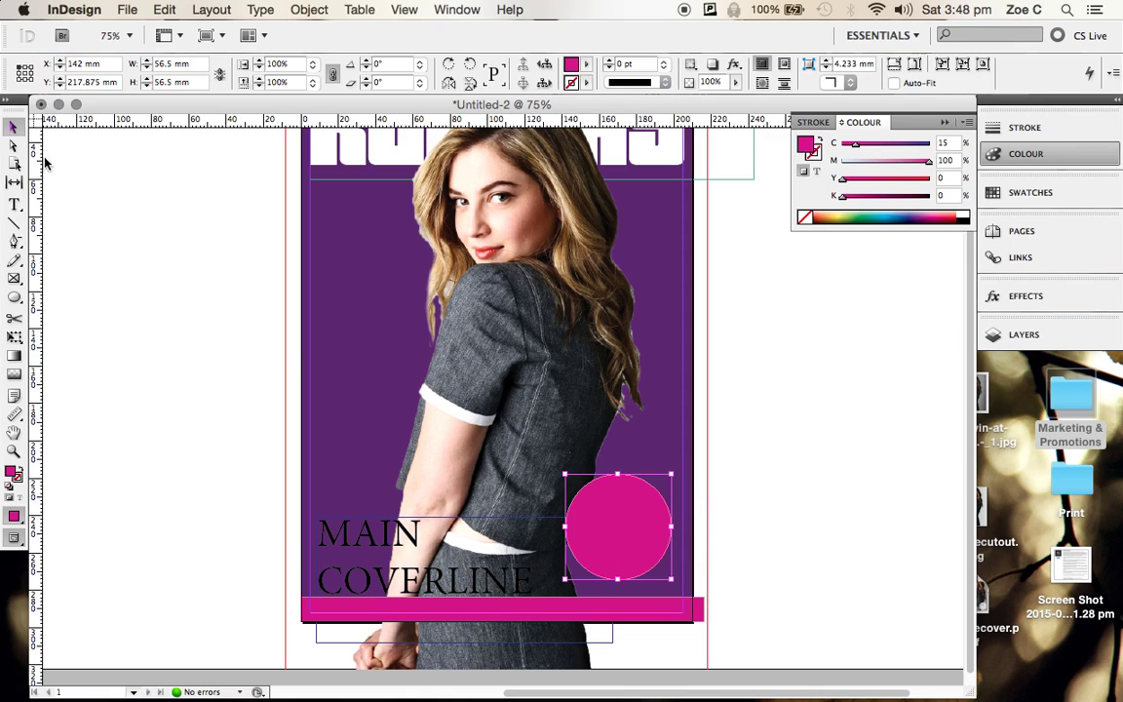
pyautogui.click(138, 233)
pyautogui.scroll(5, 137, 233)
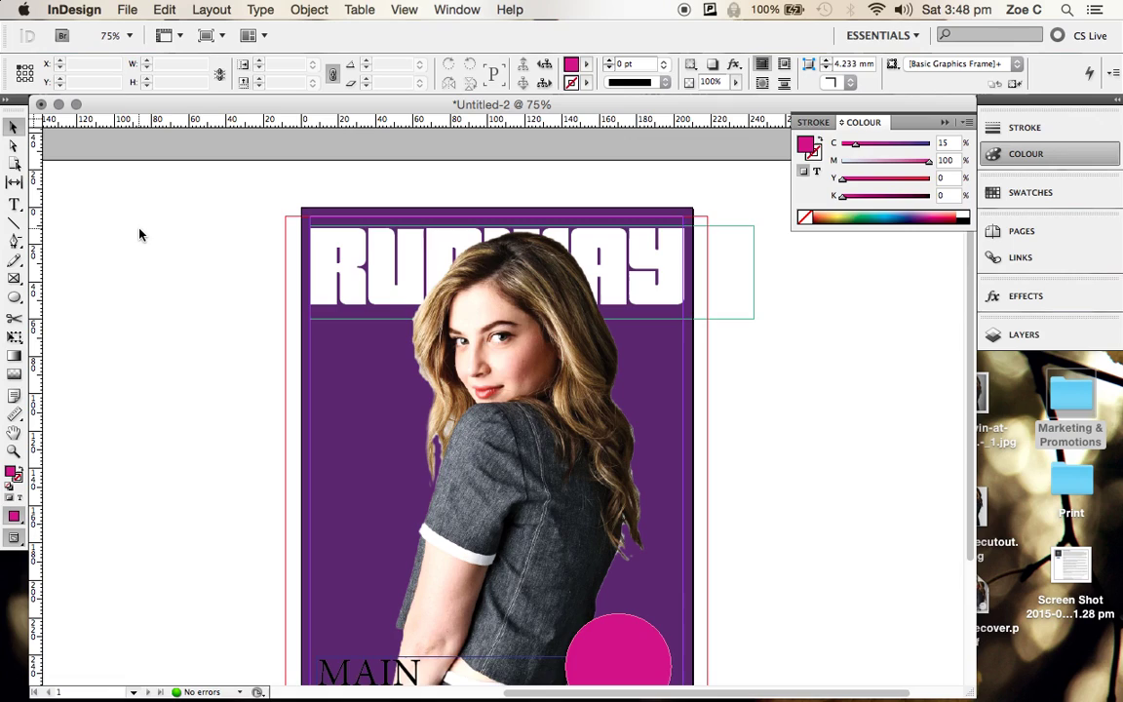
pyautogui.scroll(-3, 140, 234)
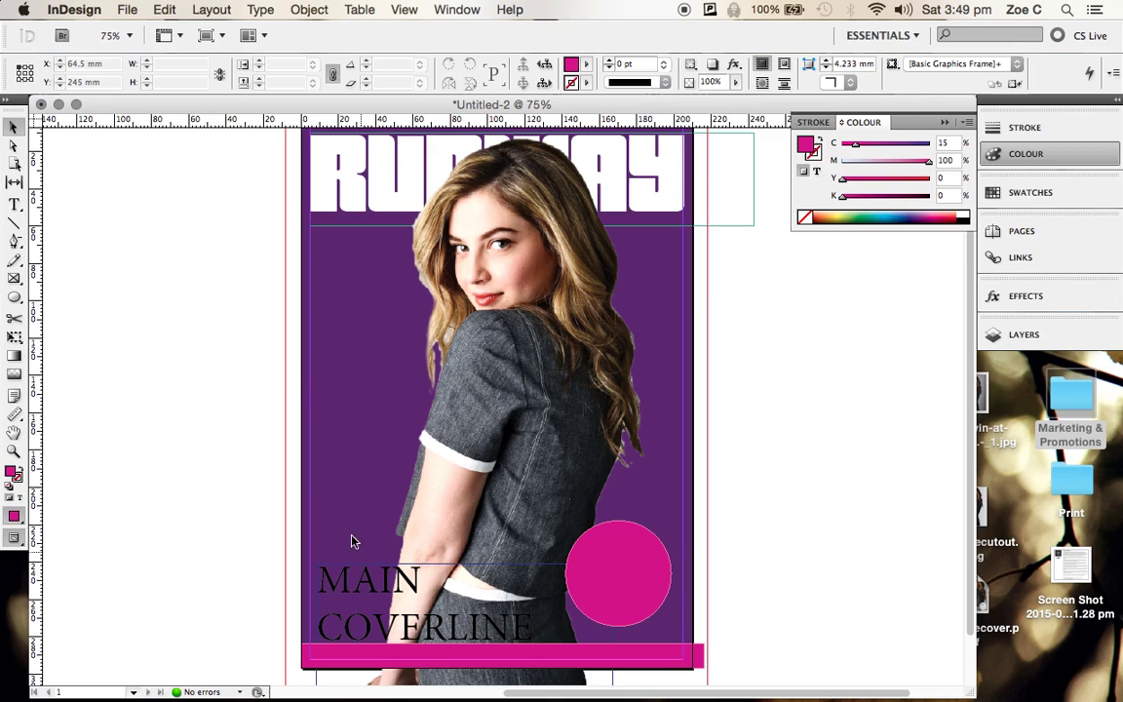
pyautogui.click(16, 337)
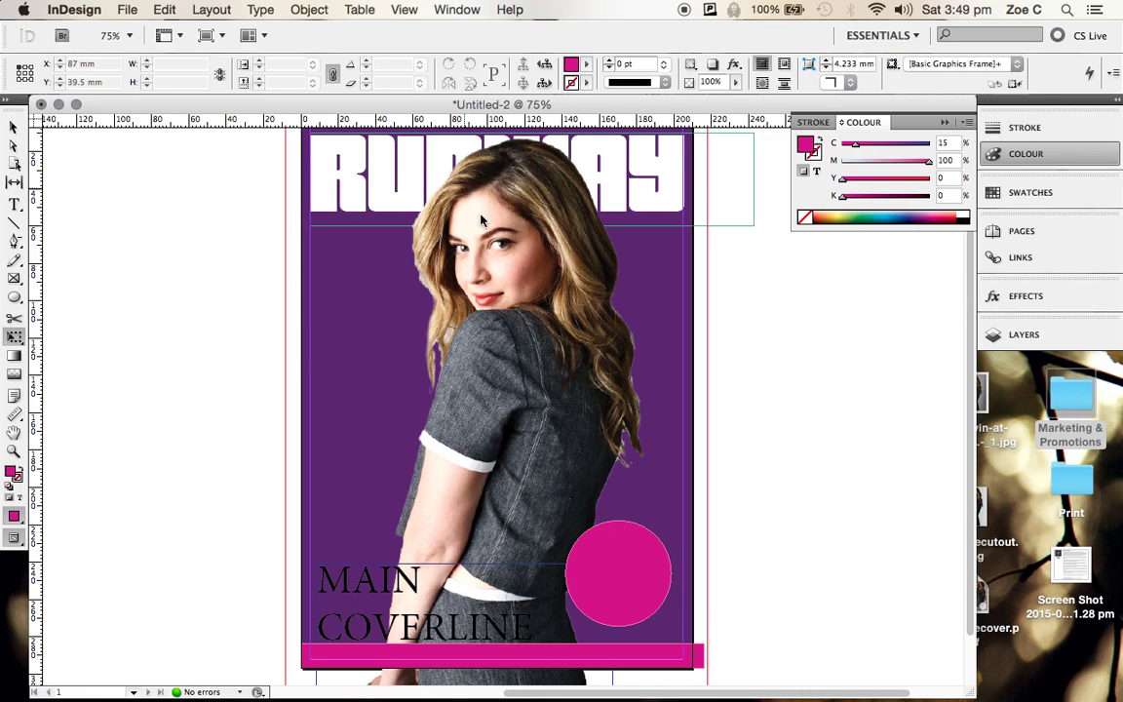
# Start a File > Export with the format kept as Adobe PDF (Print).
pyautogui.click(126, 9)
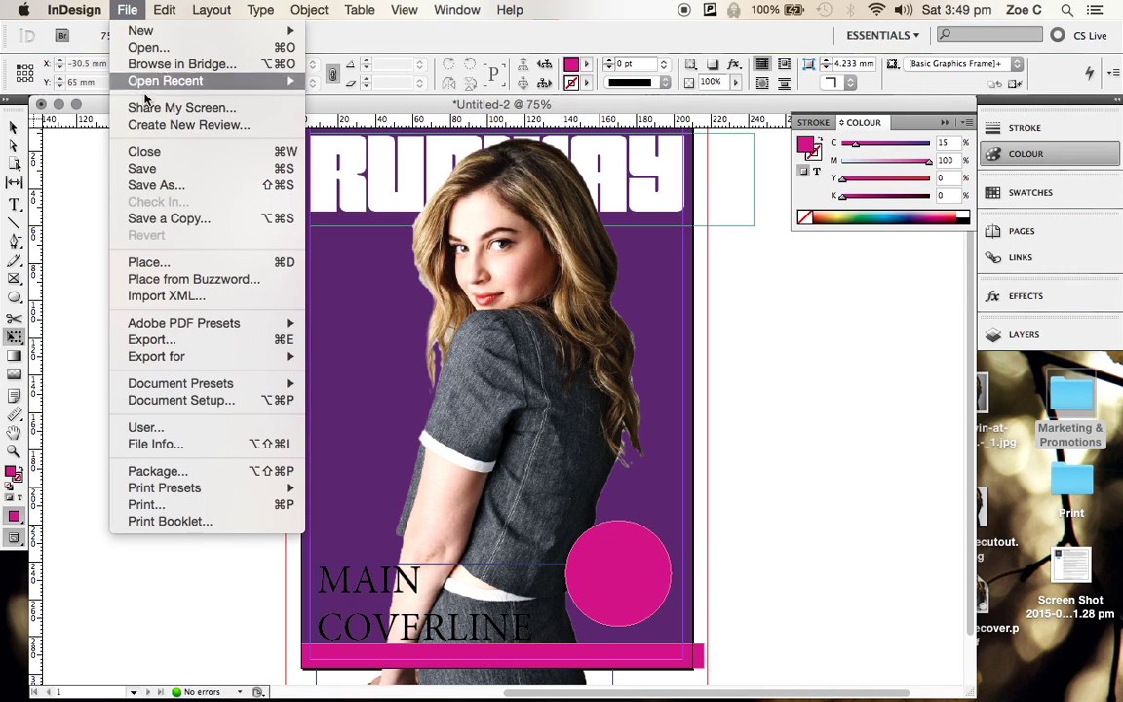
pyautogui.click(213, 345)
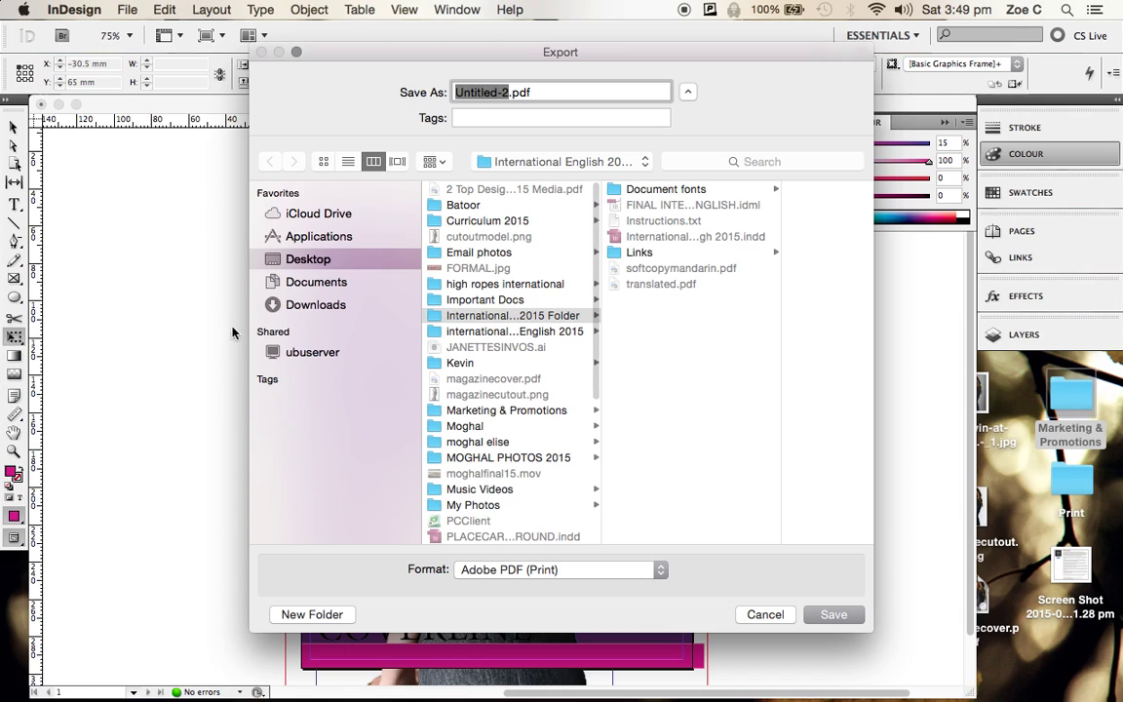
pyautogui.click(585, 571)
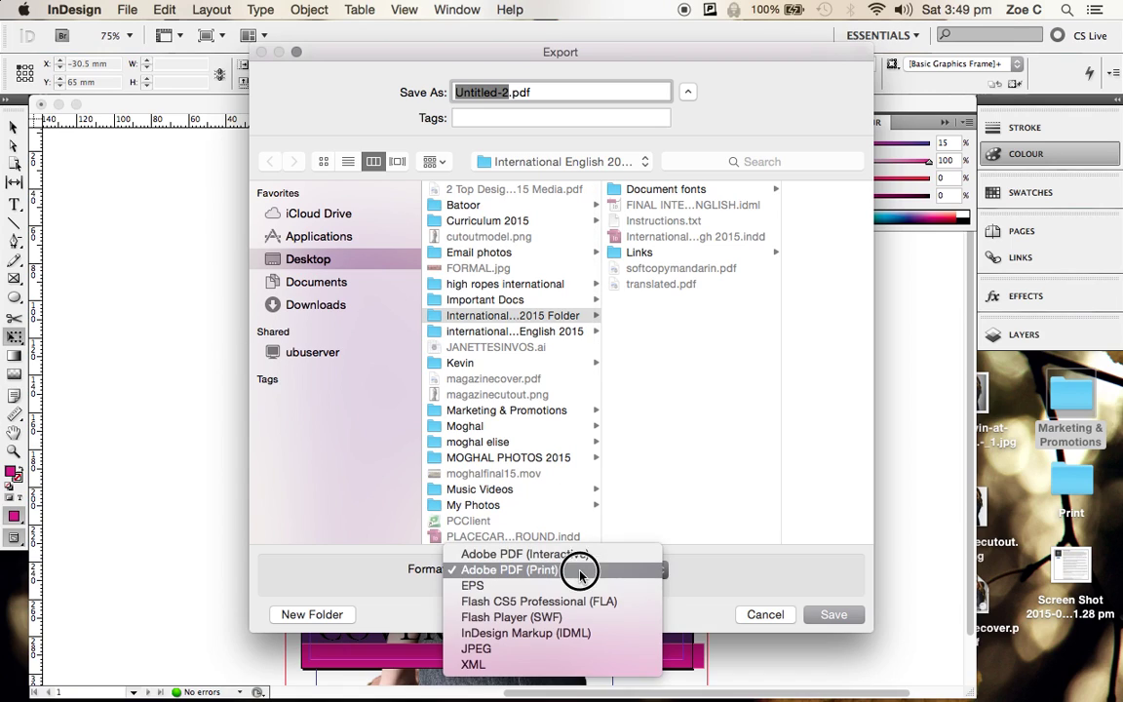
pyautogui.click(507, 571)
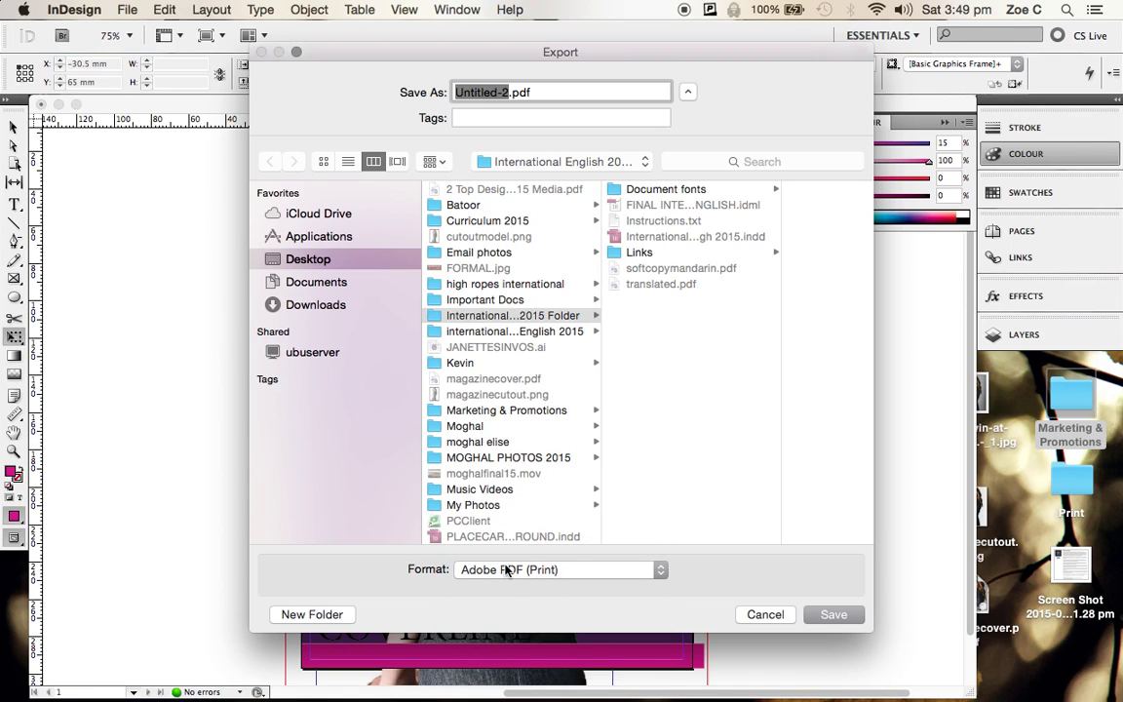
pyautogui.click(506, 571)
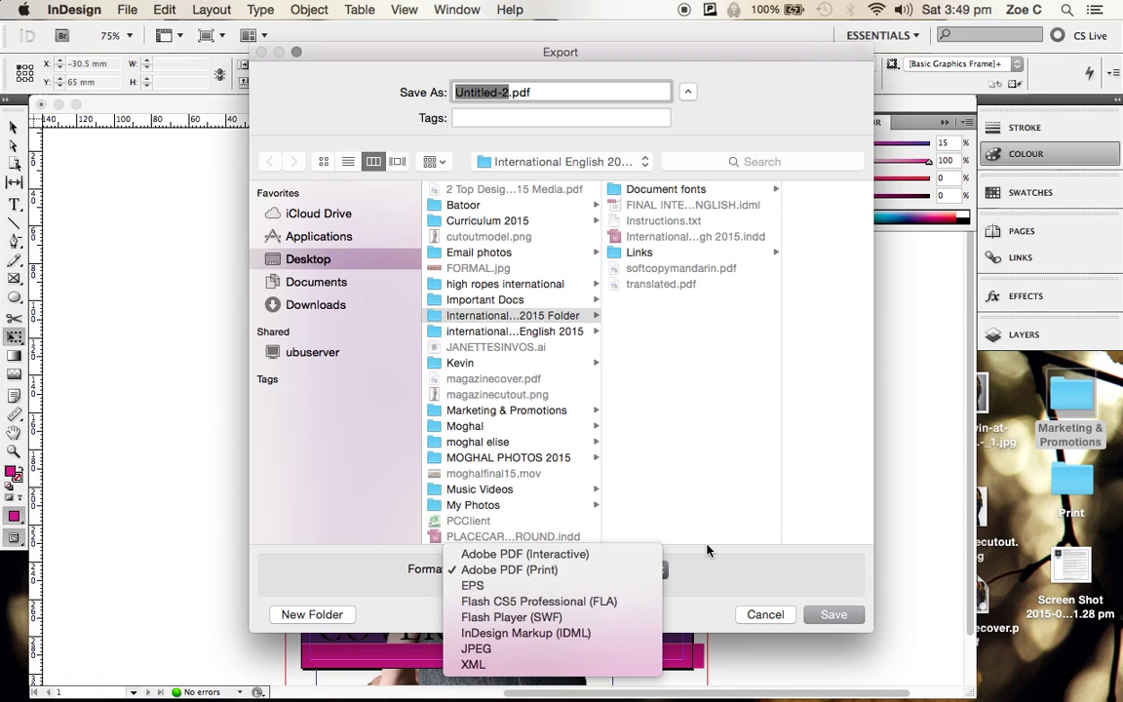
pyautogui.click(511, 92)
# Name the export NAMEmagazinecover and save it to the Desktop.
pyautogui.write('n')
pyautogui.press('BackSpace')
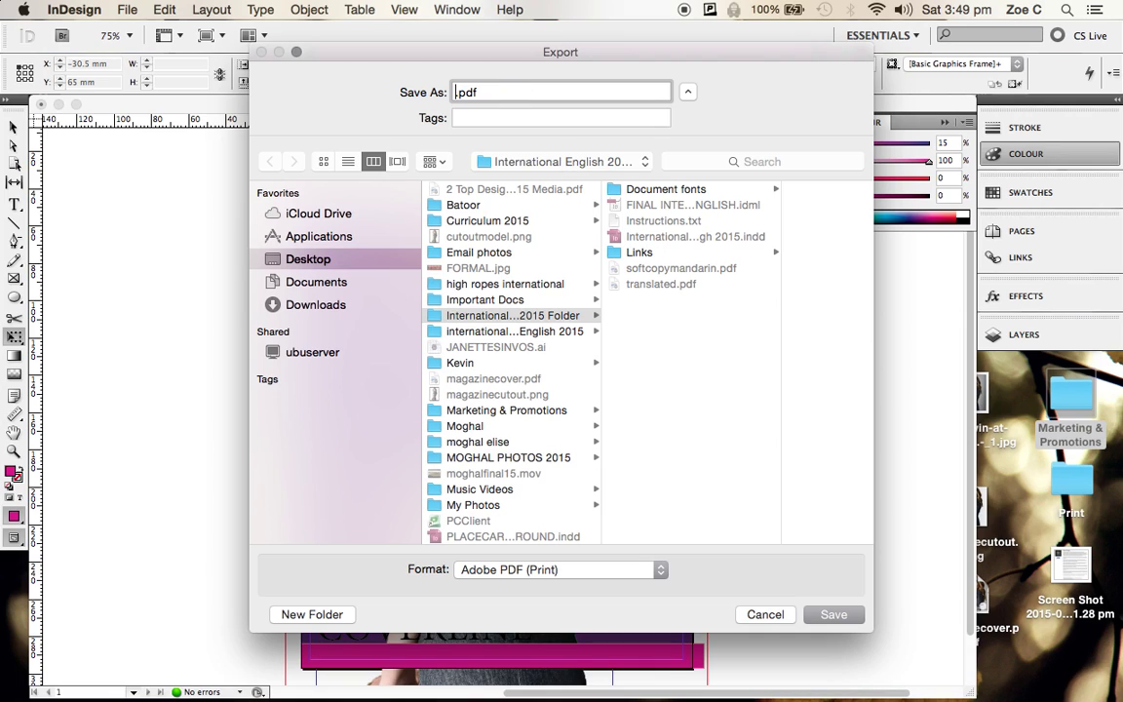
pyautogui.write('NAMEmagazinecover')
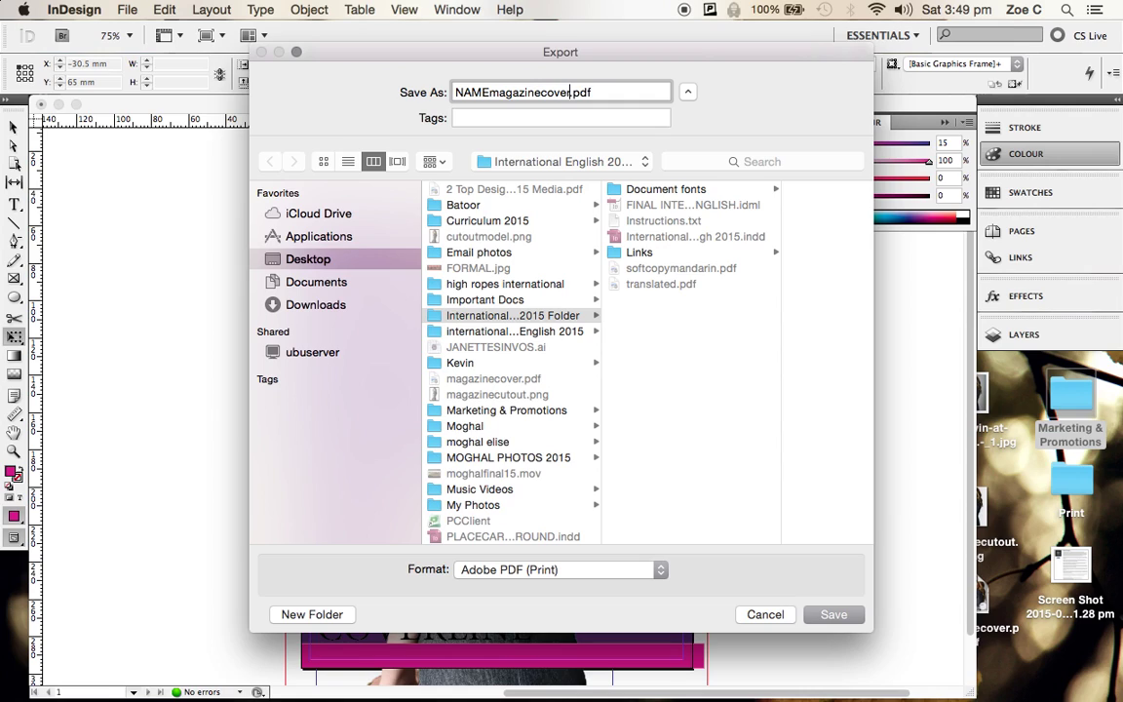
pyautogui.click(298, 260)
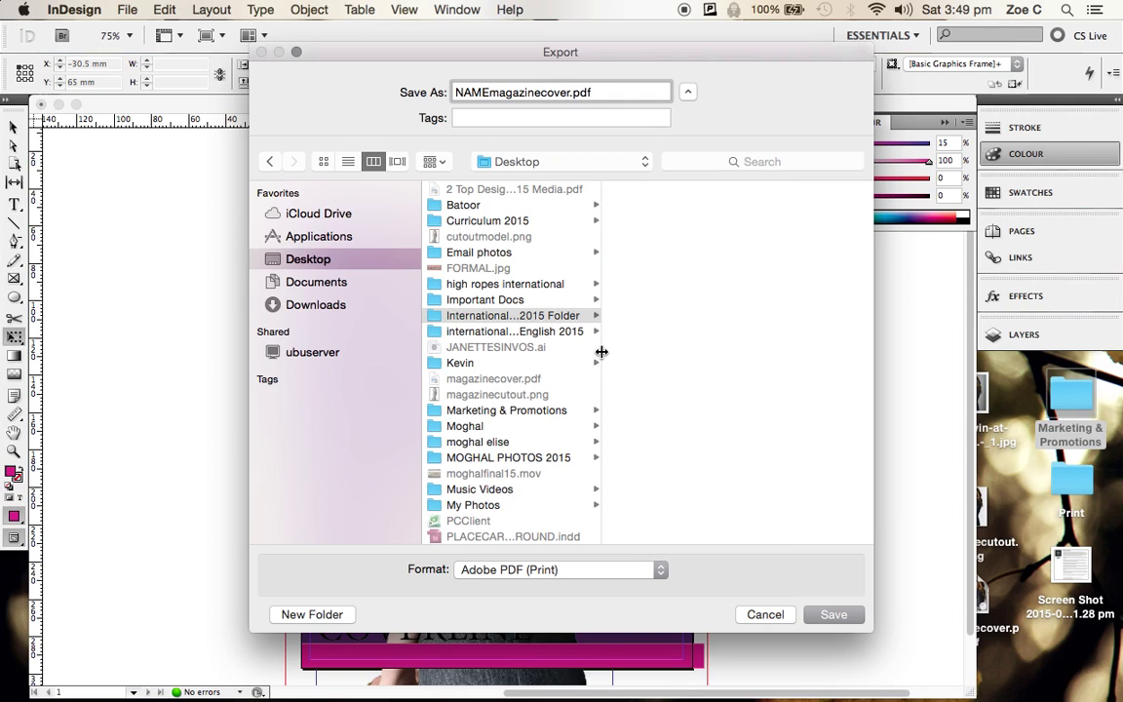
pyautogui.click(837, 614)
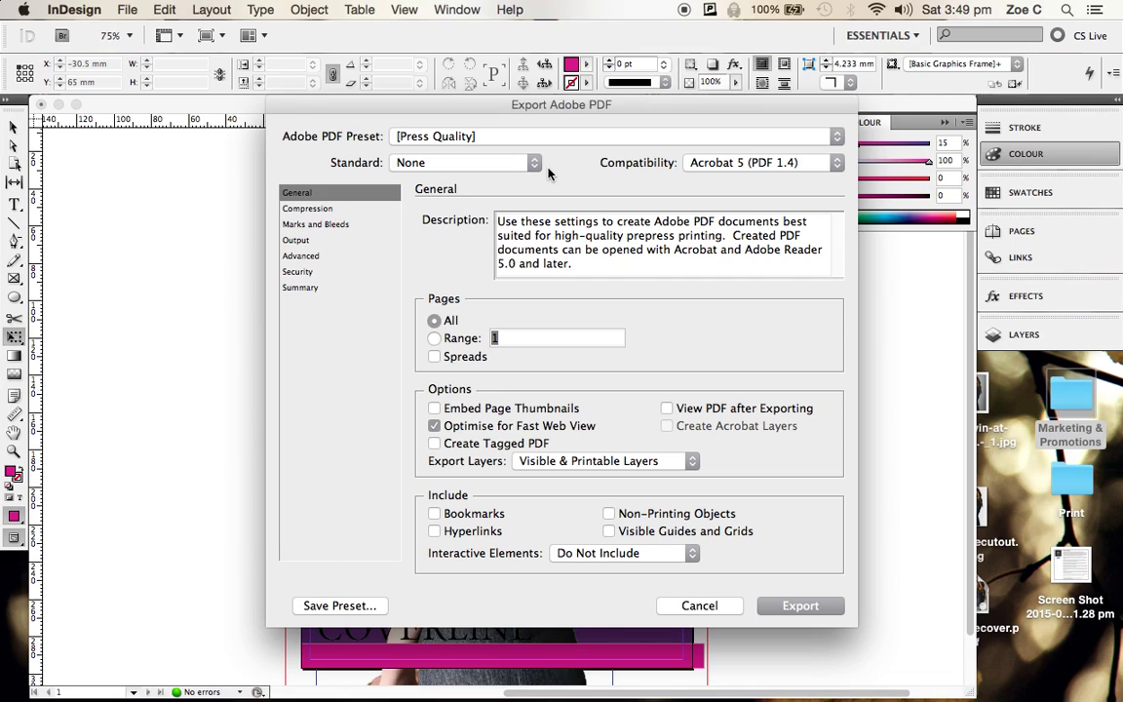
# Export the RUNWAY cover to PDF using the [High Quality Print] Adobe PDF preset.
pyautogui.click(513, 141)
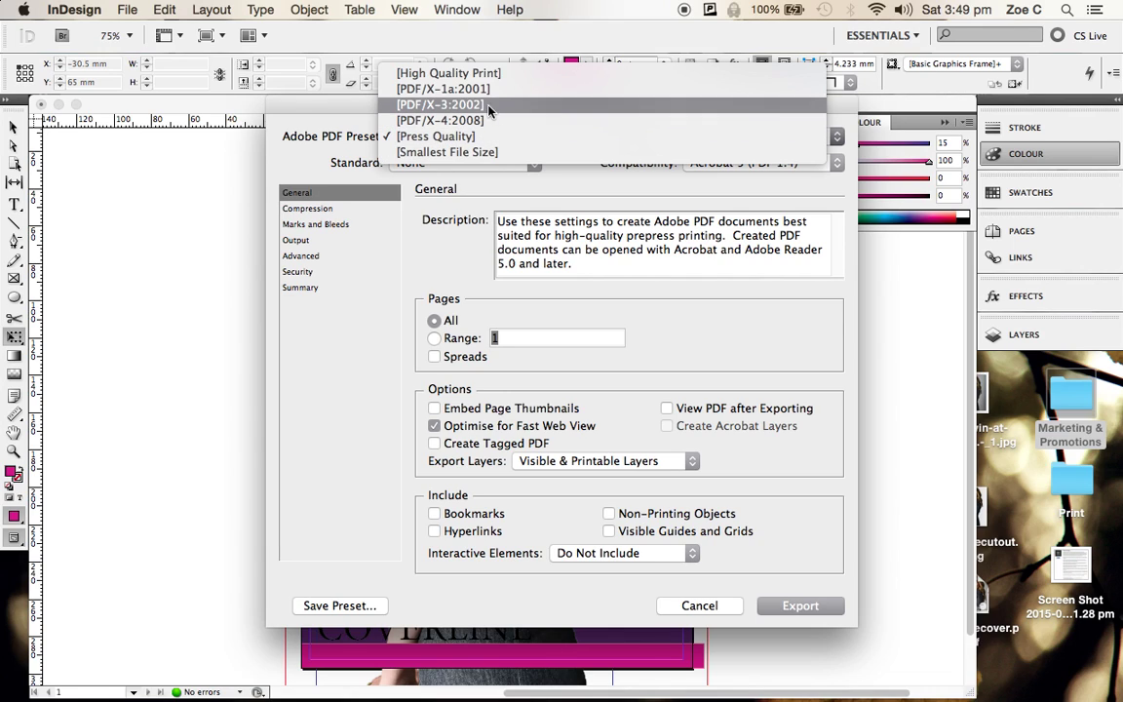
pyautogui.click(470, 78)
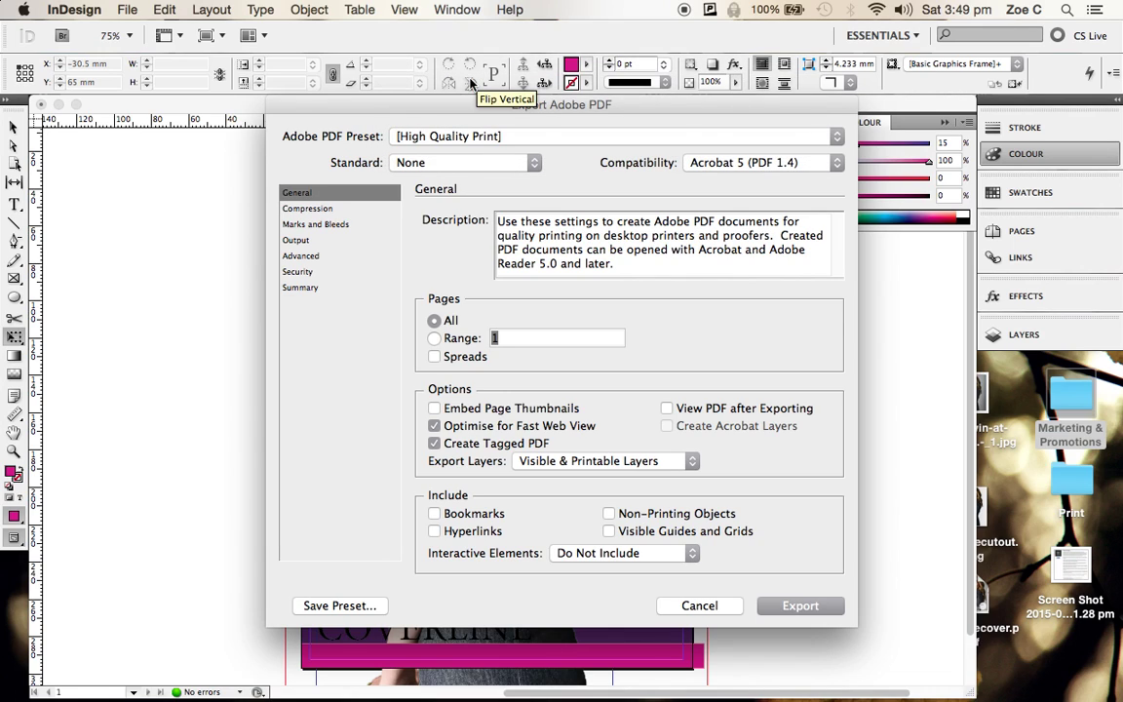
pyautogui.click(805, 611)
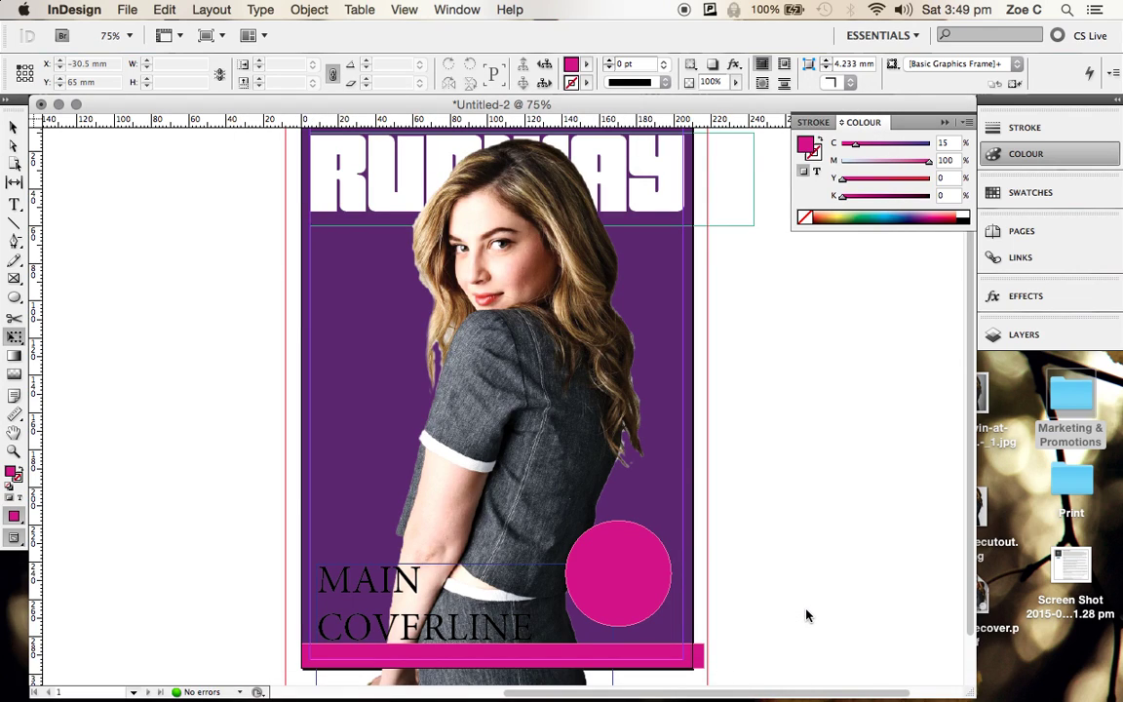